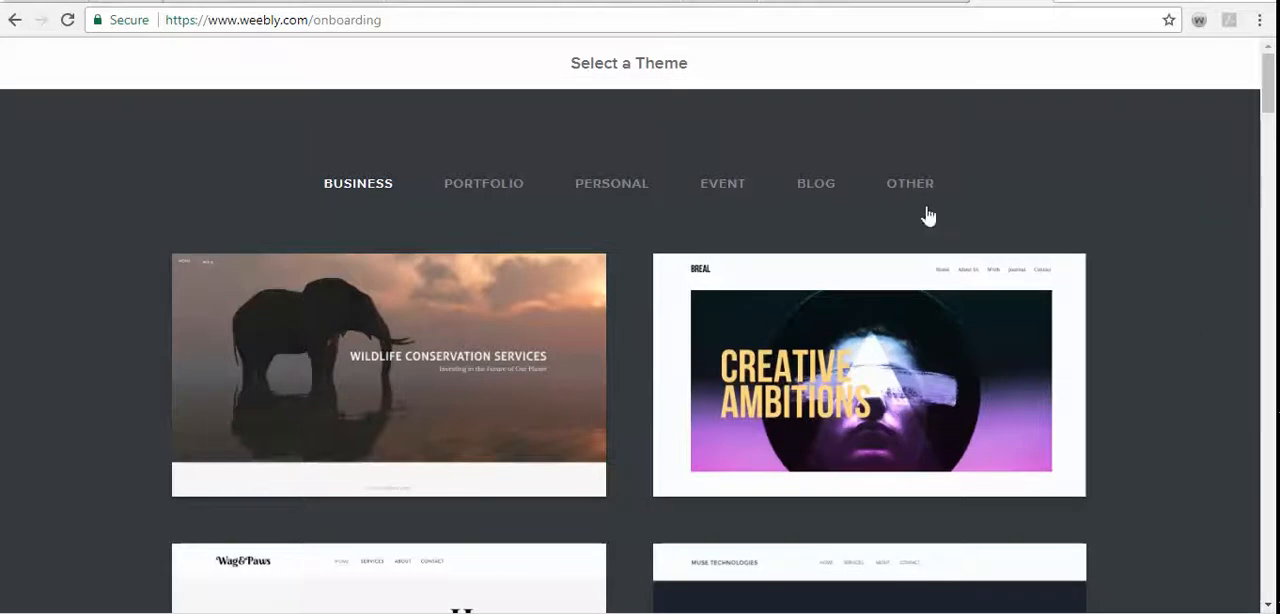
# - Show the Portfolio theme category and look through its initial selection of themes
pyautogui.click(489, 190)
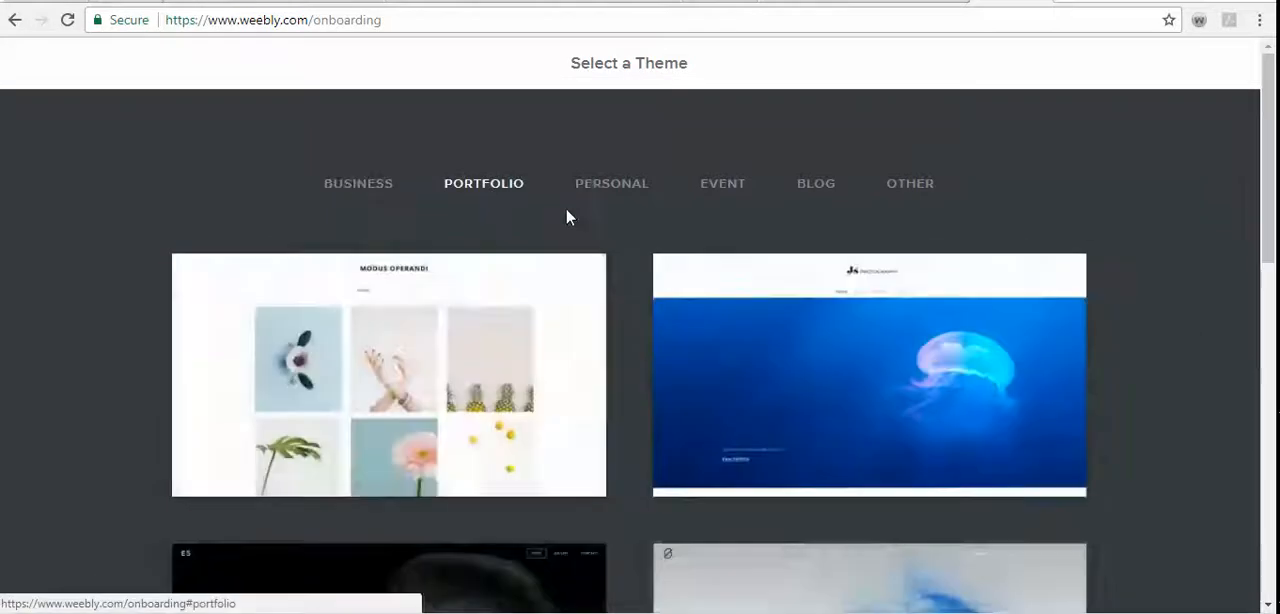
pyautogui.scroll(-9, 1114, 357)
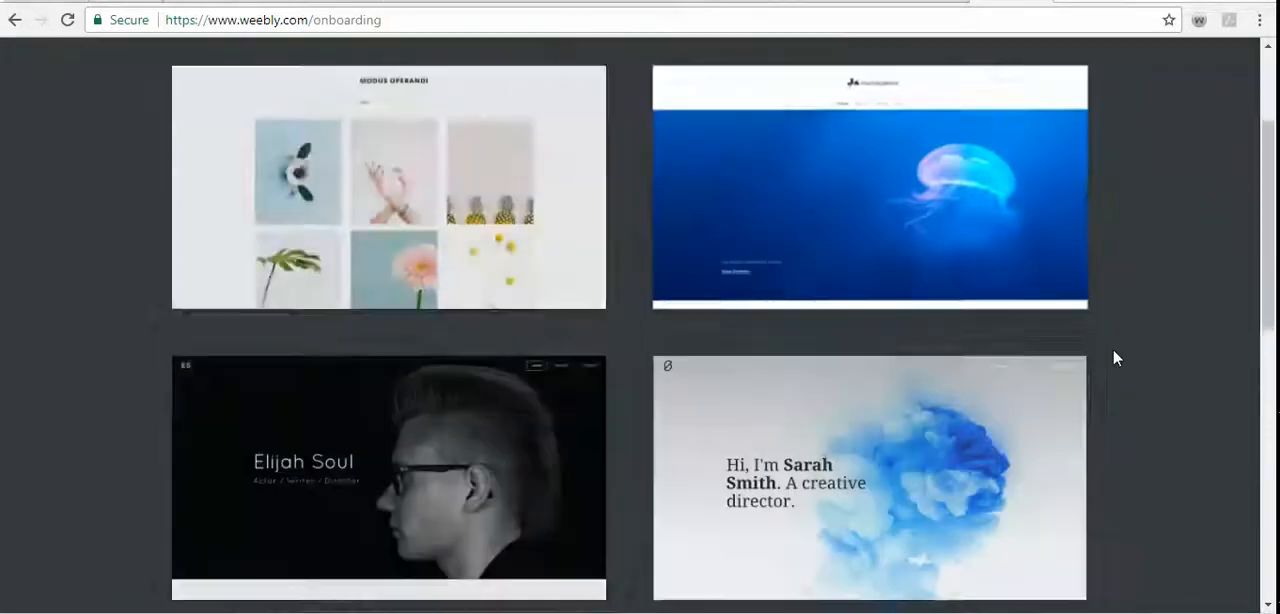
pyautogui.scroll(2, 1114, 357)
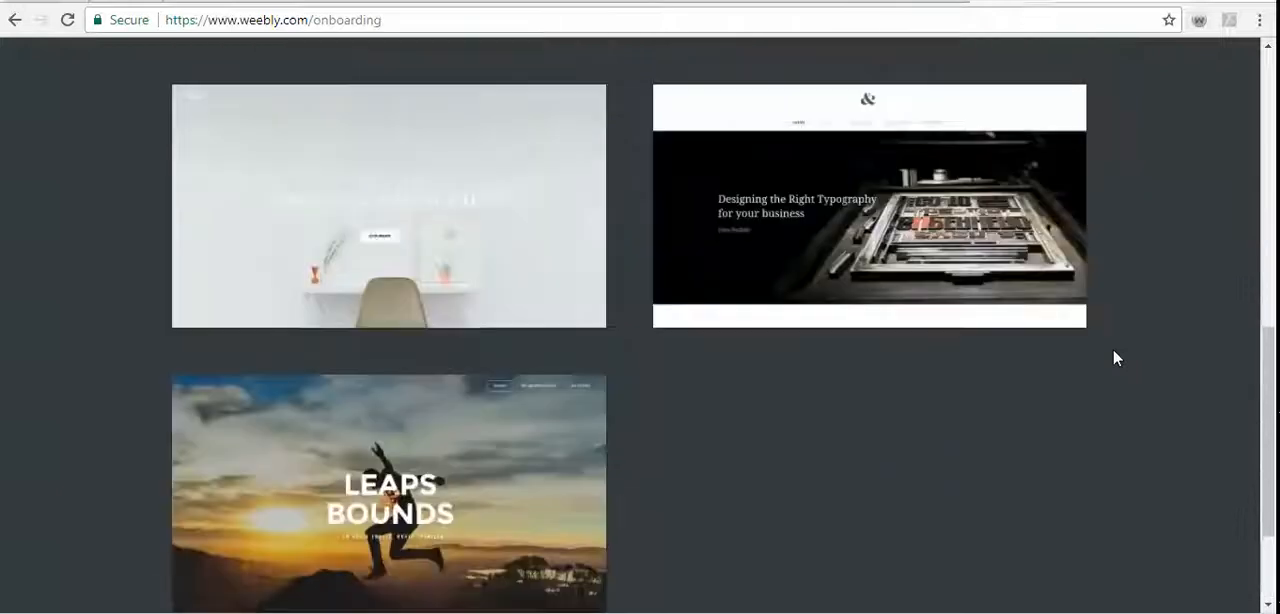
pyautogui.scroll(-2, 1114, 357)
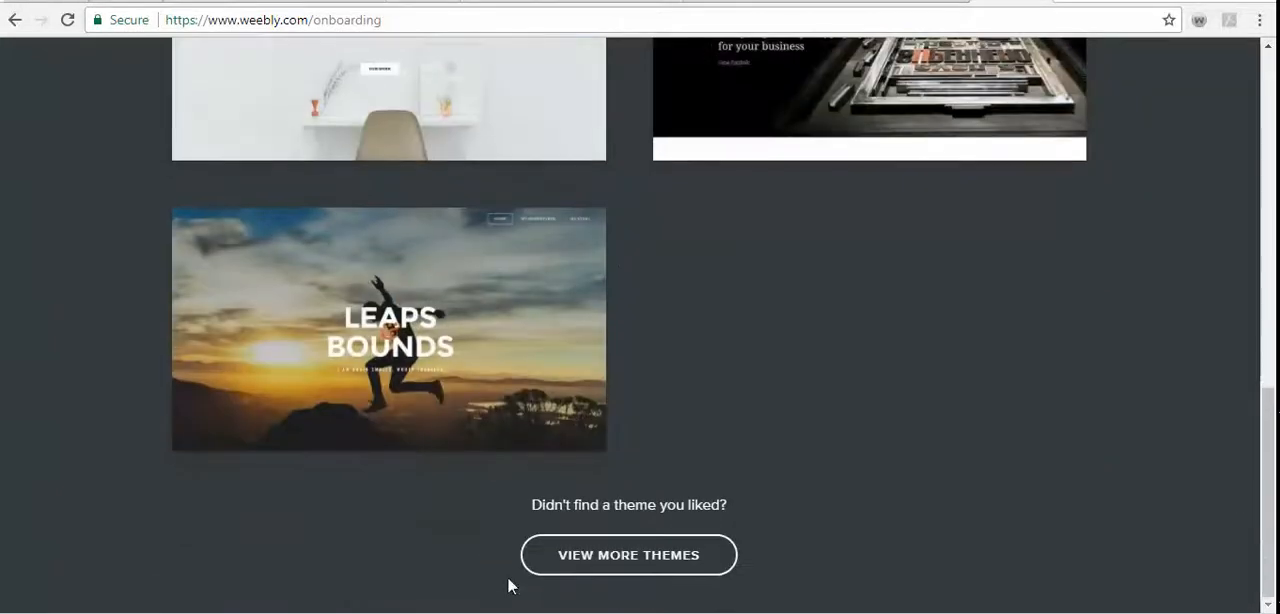
# - Load more themes below the Portfolio selection and examine the expanded list
pyautogui.click(571, 566)
pyautogui.scroll(-4, 853, 532)
pyautogui.scroll(-2, 854, 526)
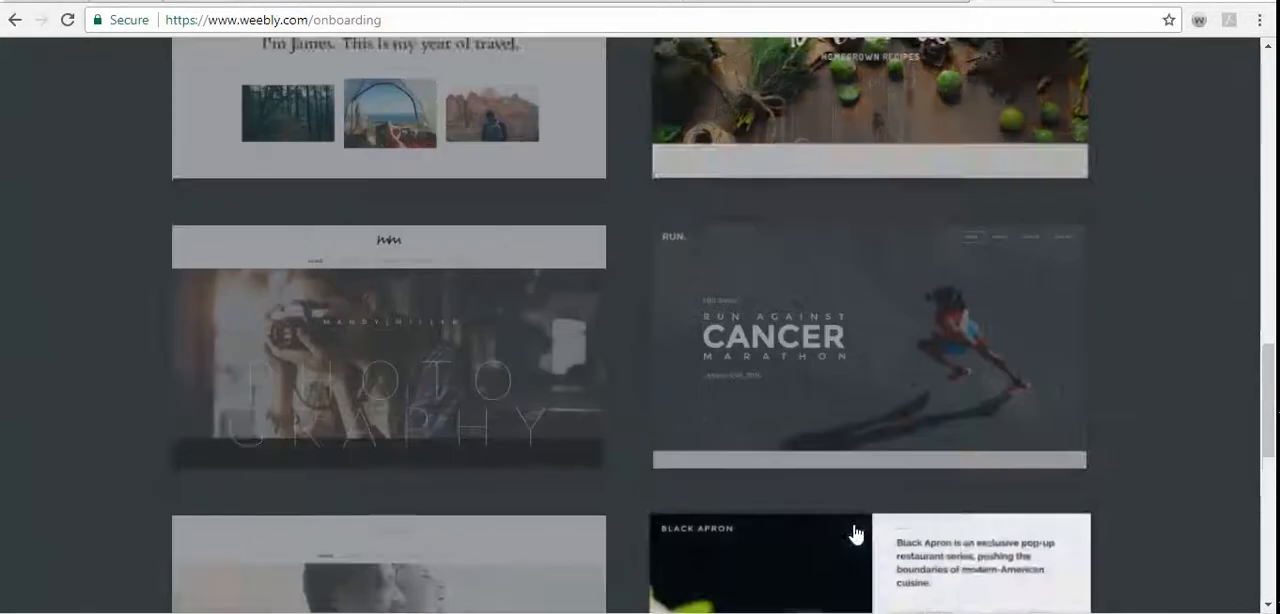
pyautogui.scroll(-4, 854, 526)
pyautogui.scroll(-11, 853, 533)
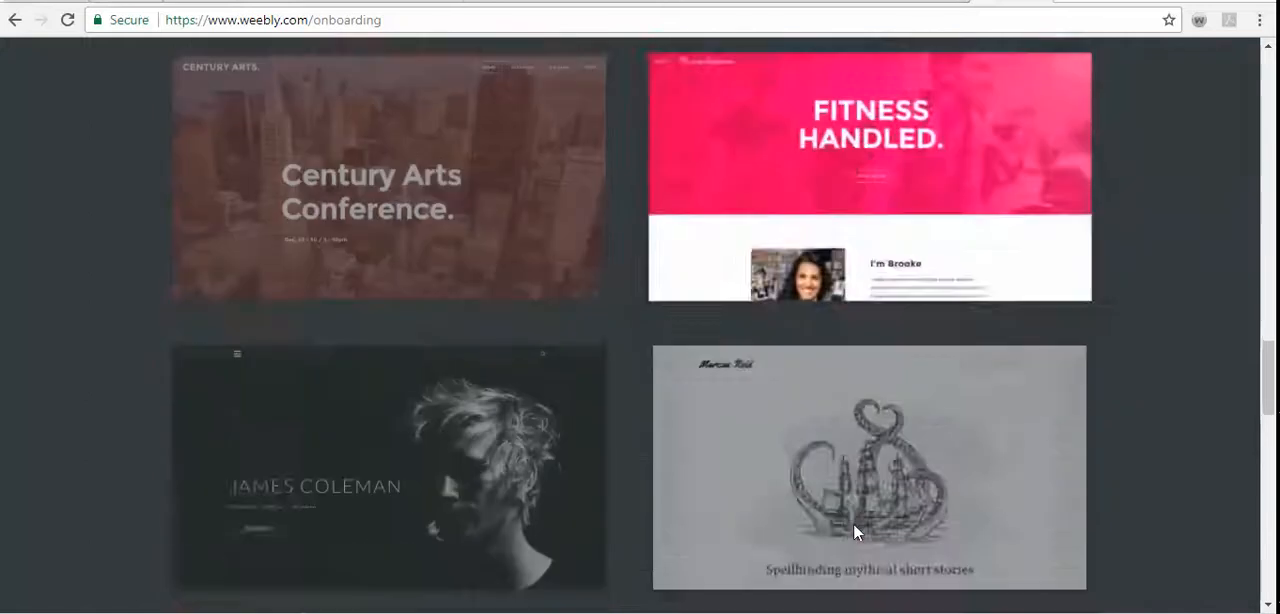
pyautogui.scroll(-7, 853, 532)
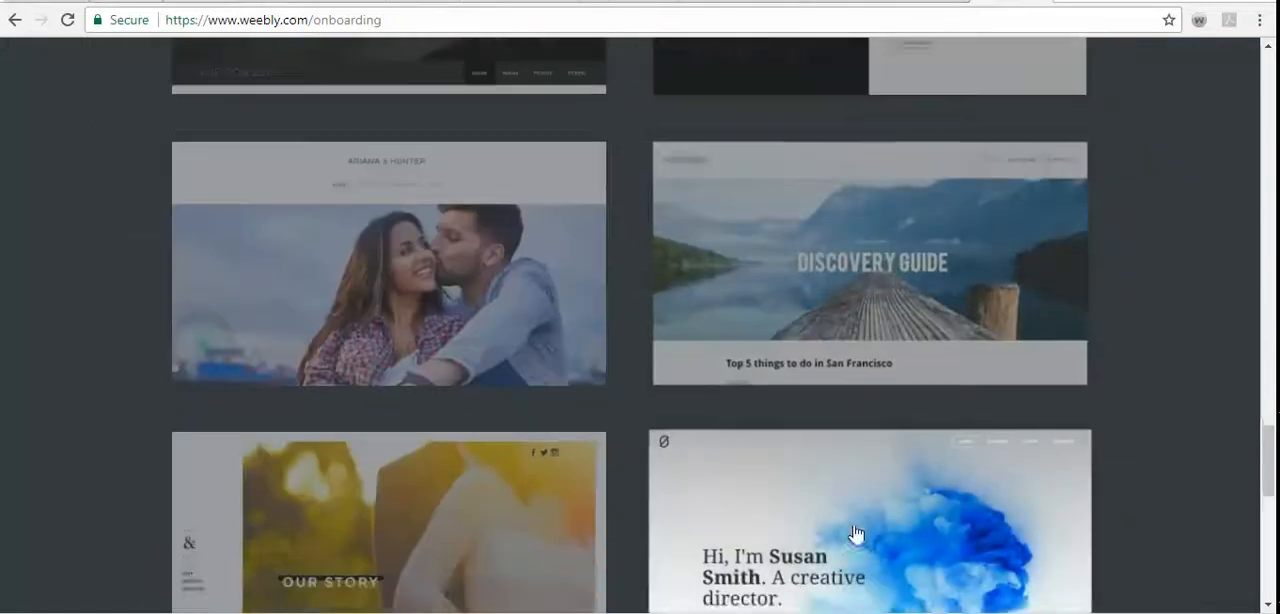
pyautogui.scroll(-2, 854, 535)
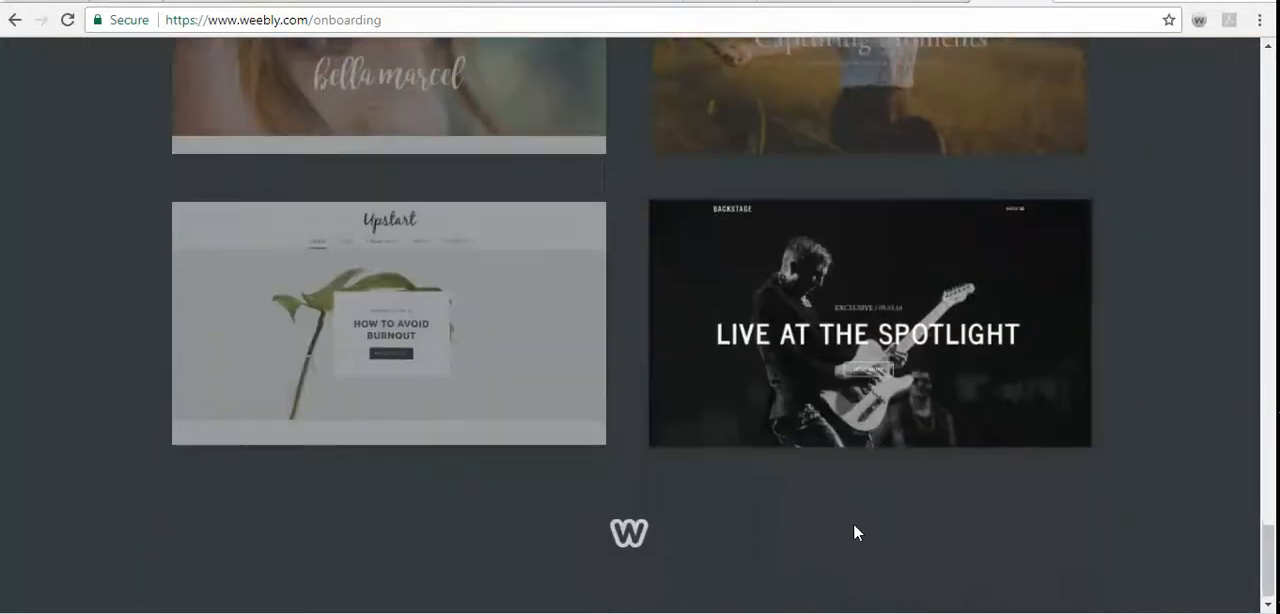
pyautogui.scroll(1, 854, 535)
pyautogui.scroll(6, 855, 535)
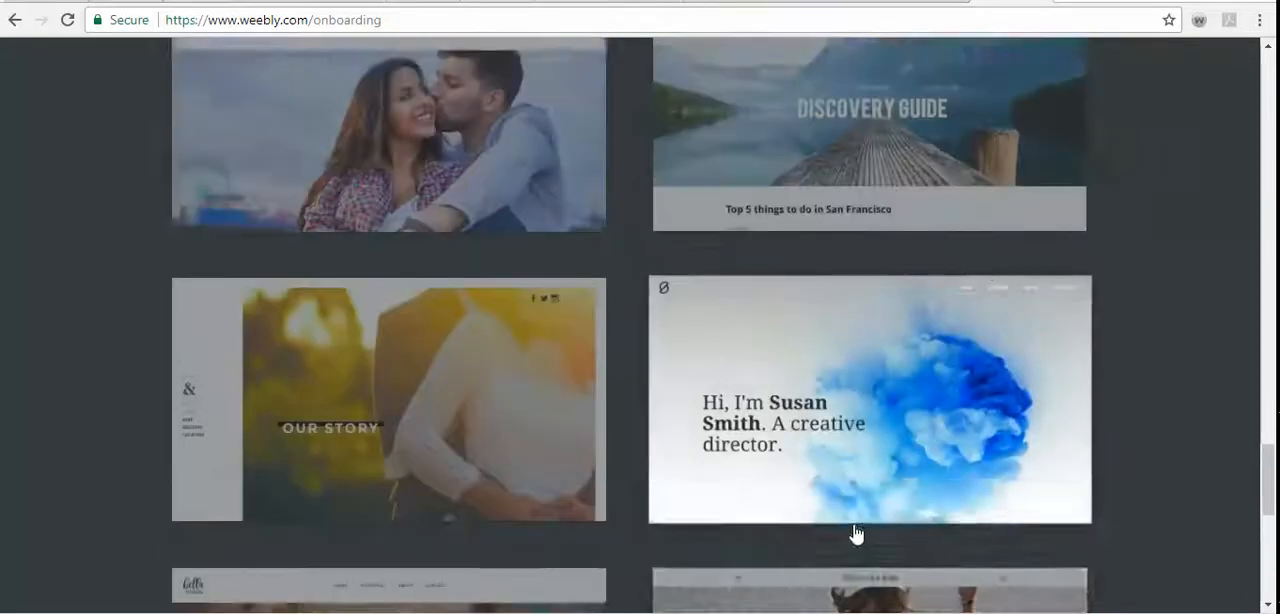
pyautogui.scroll(7, 855, 535)
pyautogui.scroll(6, 855, 535)
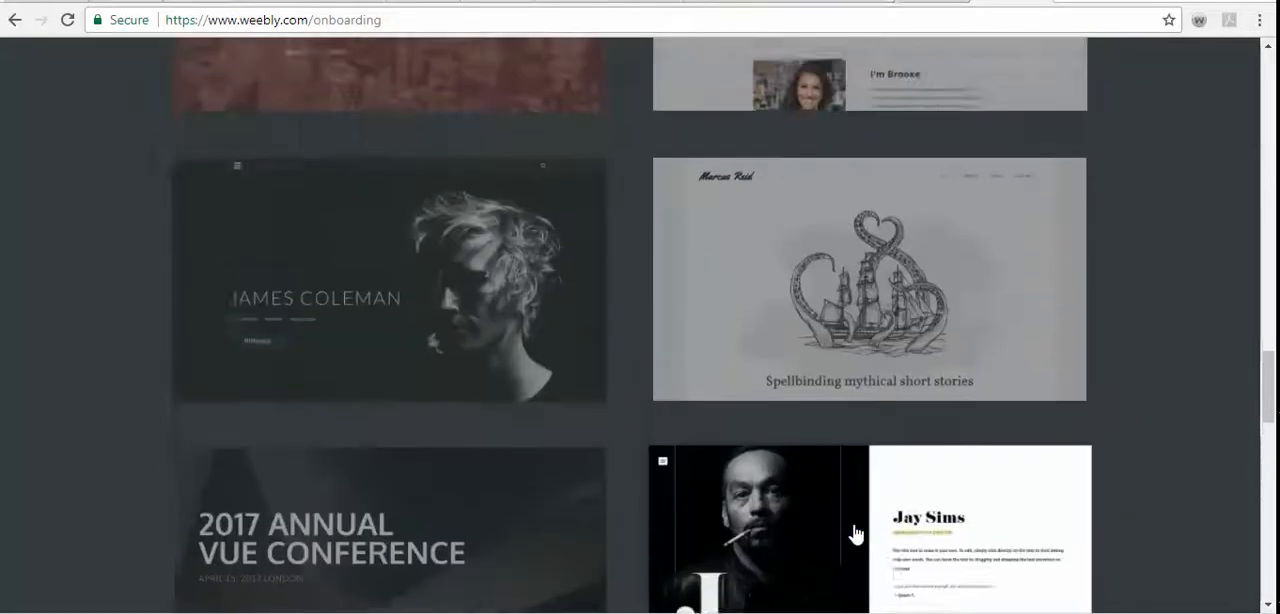
pyautogui.scroll(11, 855, 533)
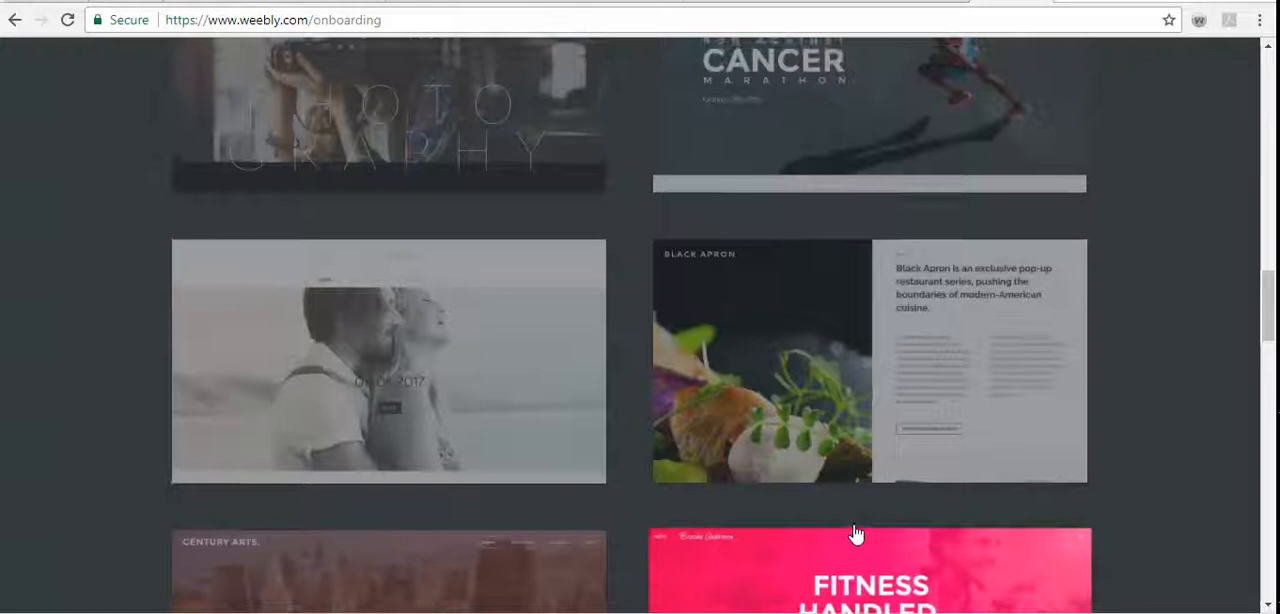
pyautogui.scroll(8, 855, 533)
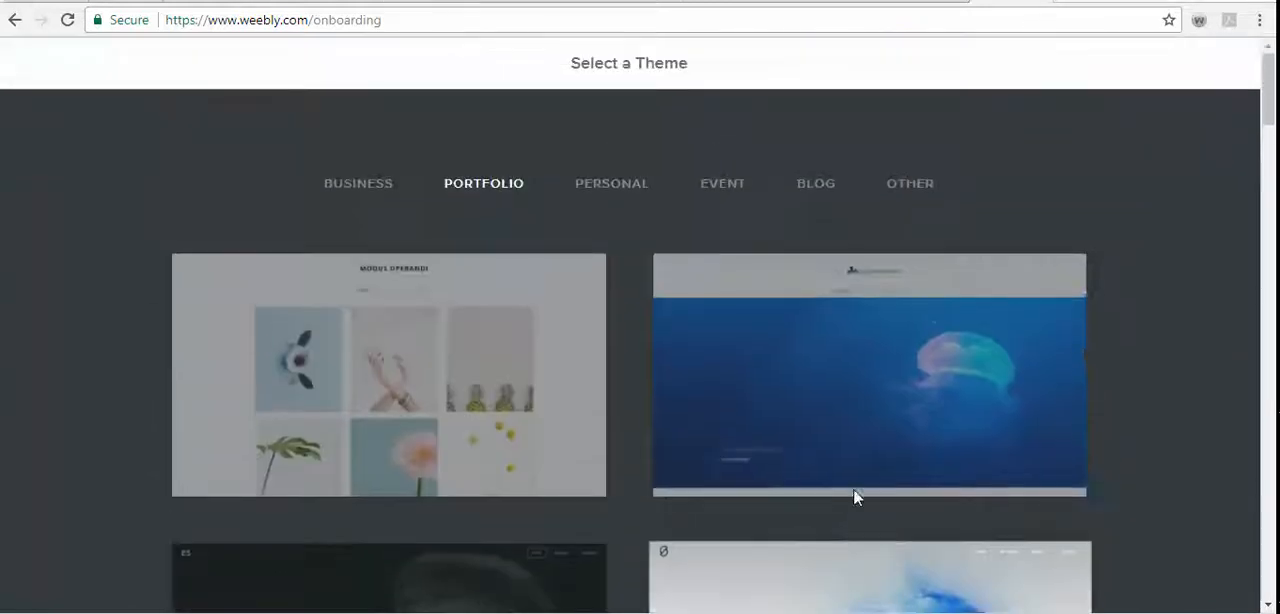
# - Show the Personal theme category, load more themes, and examine the expanded list
pyautogui.click(609, 186)
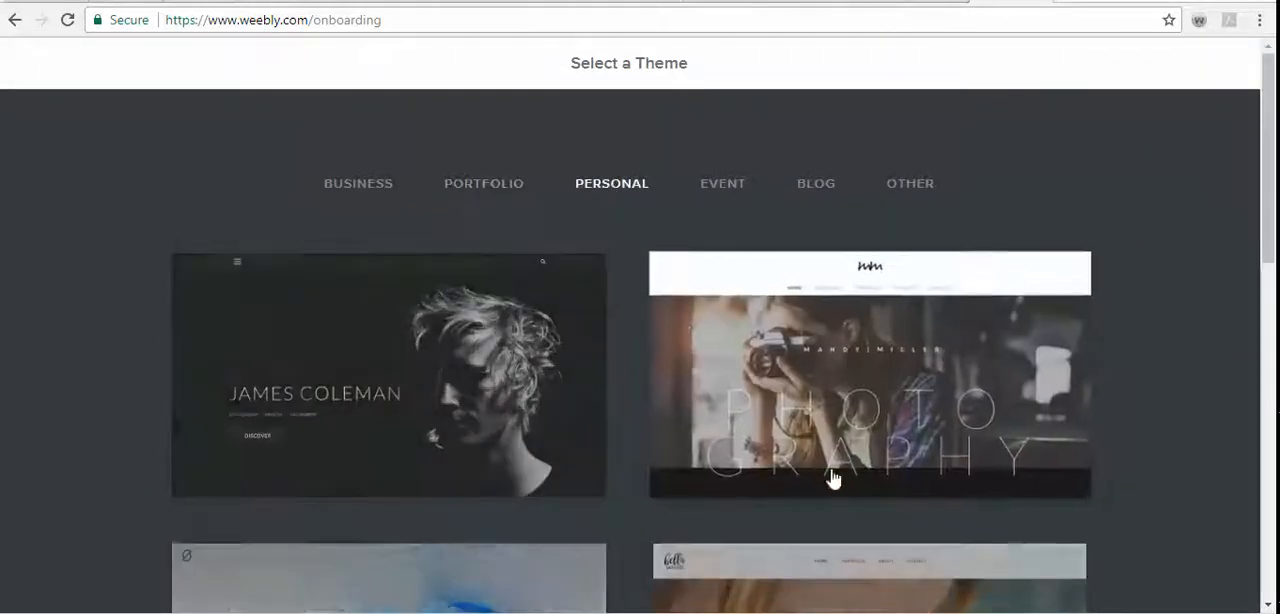
pyautogui.scroll(-9, 855, 521)
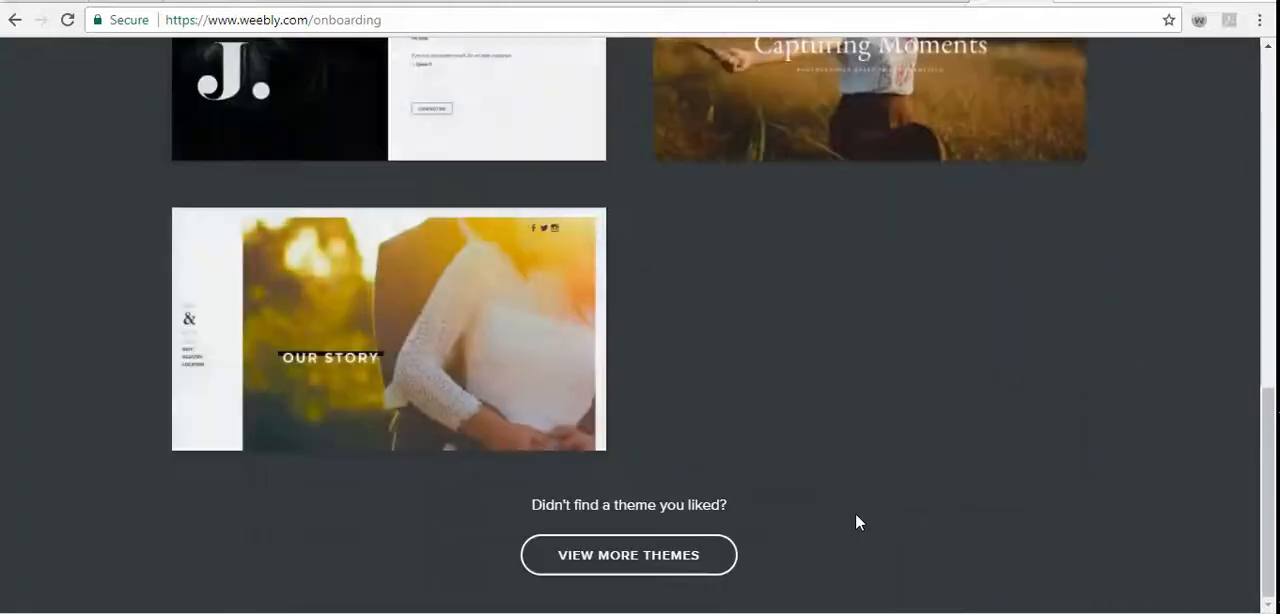
pyautogui.click(723, 554)
pyautogui.scroll(-2, 845, 525)
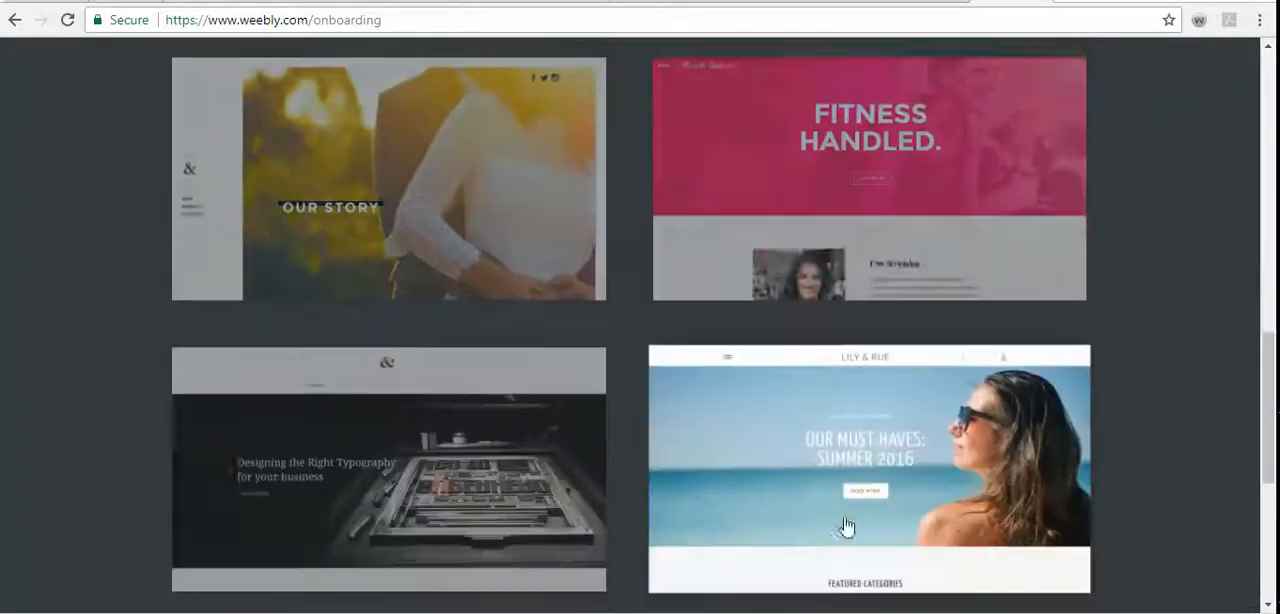
pyautogui.scroll(-12, 845, 525)
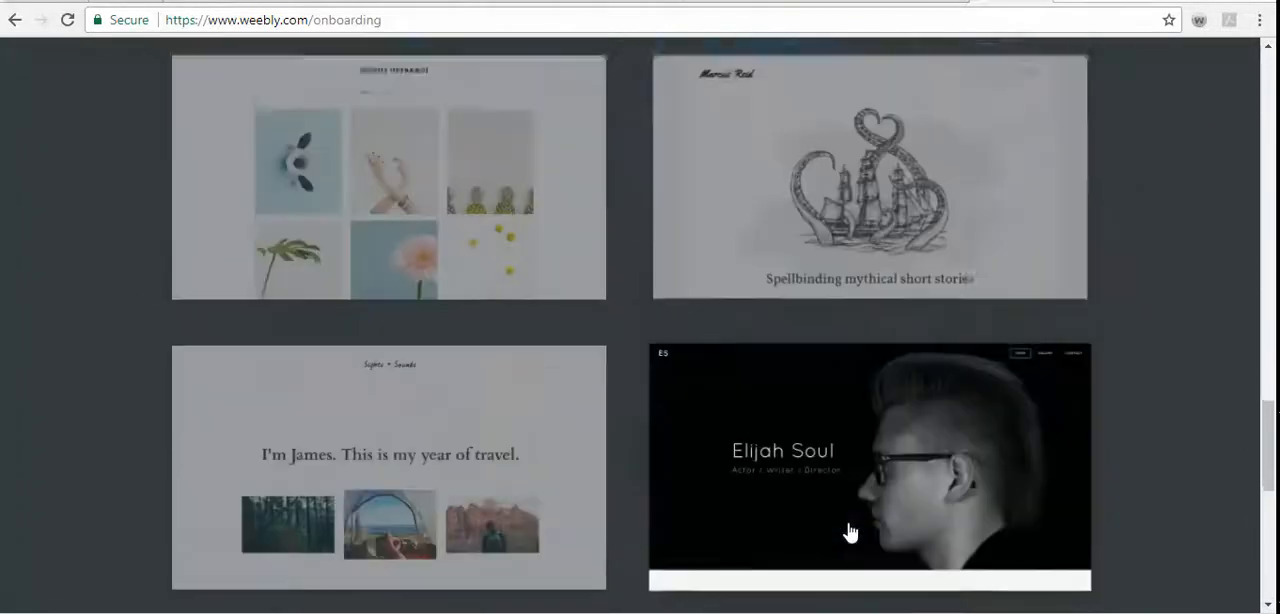
pyautogui.scroll(-7, 848, 531)
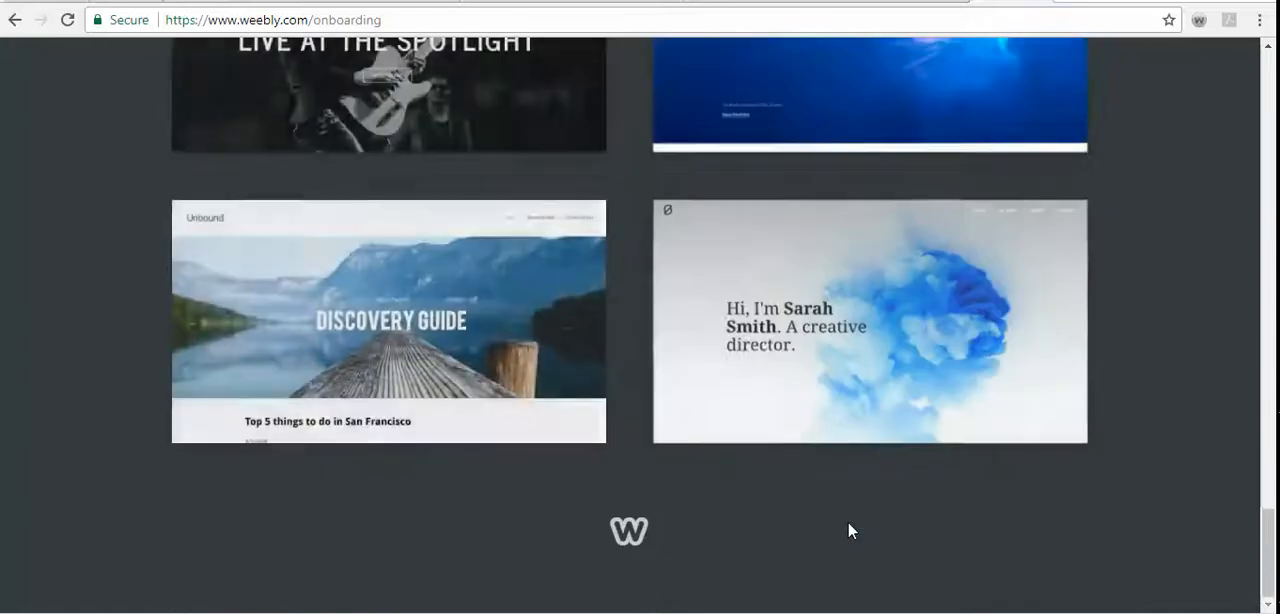
pyautogui.scroll(10, 848, 531)
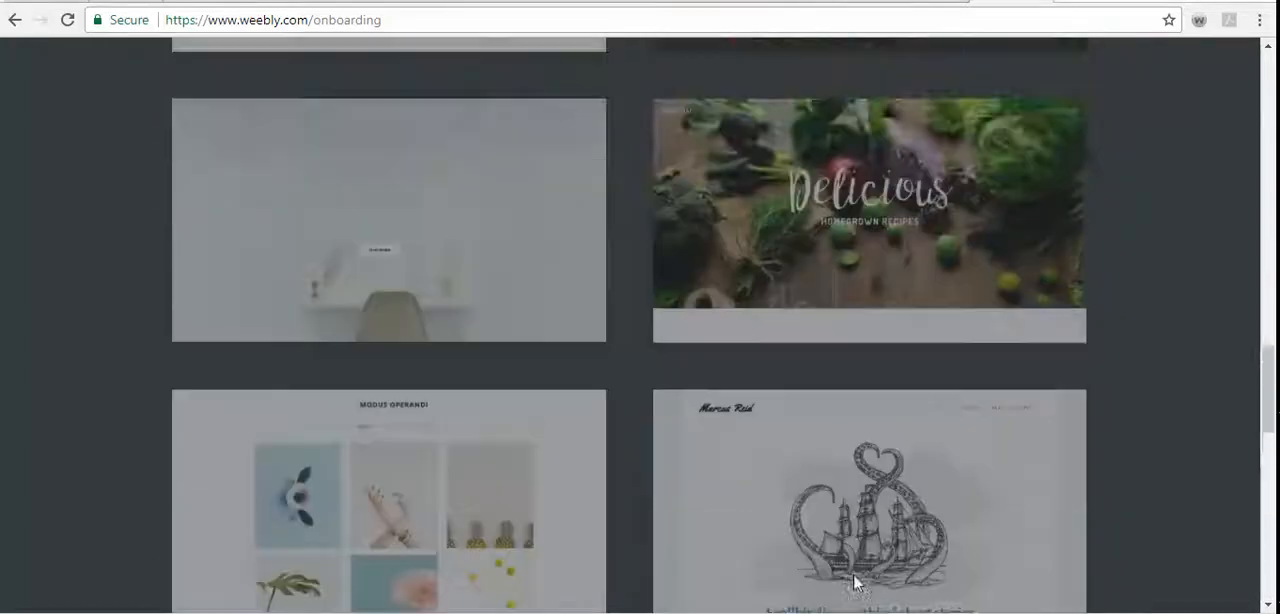
pyautogui.scroll(20, 853, 580)
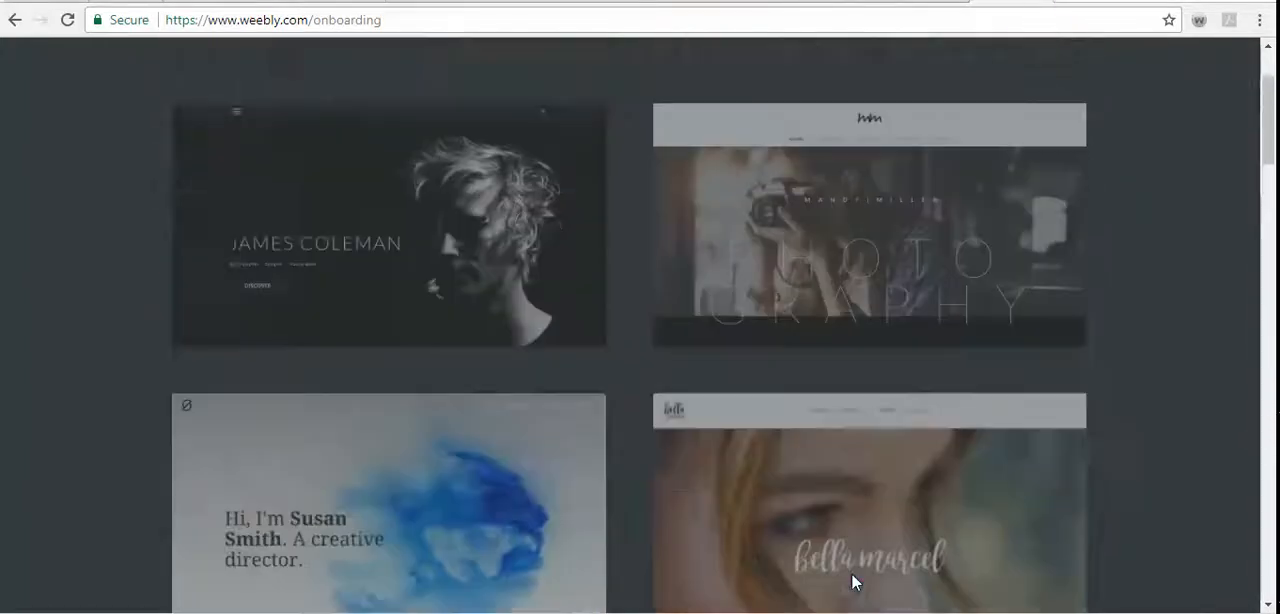
pyautogui.scroll(3, 851, 582)
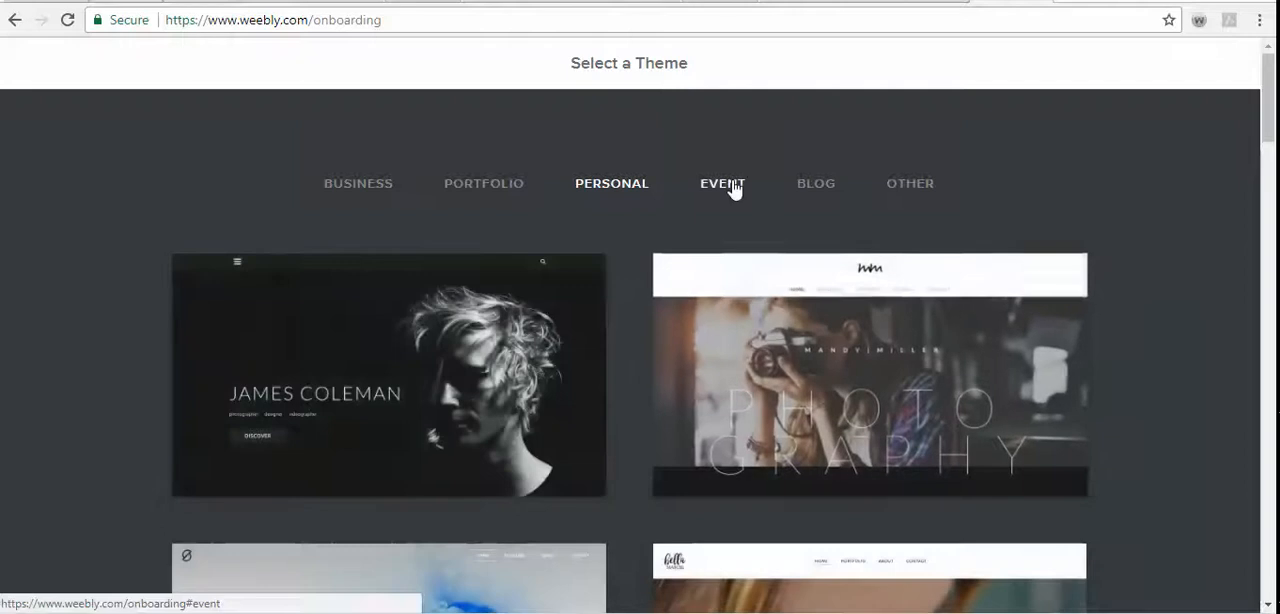
# - Show the Event theme category and look through its themes
pyautogui.click(735, 186)
pyautogui.scroll(-3, 966, 426)
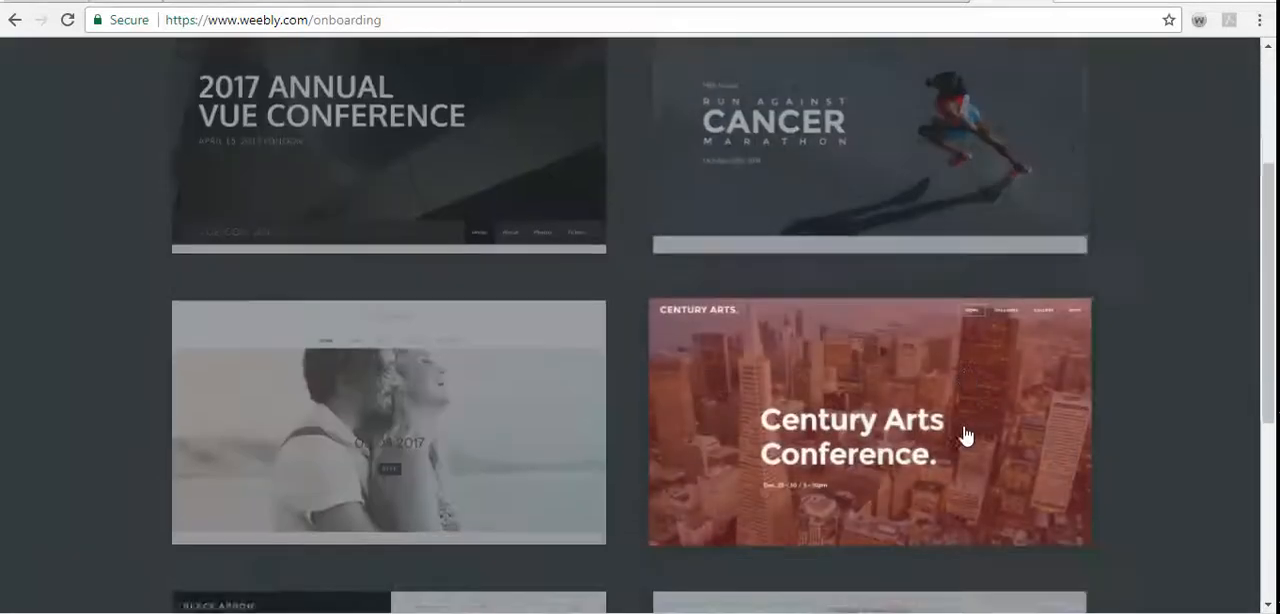
pyautogui.scroll(-4, 966, 435)
pyautogui.scroll(1, 966, 435)
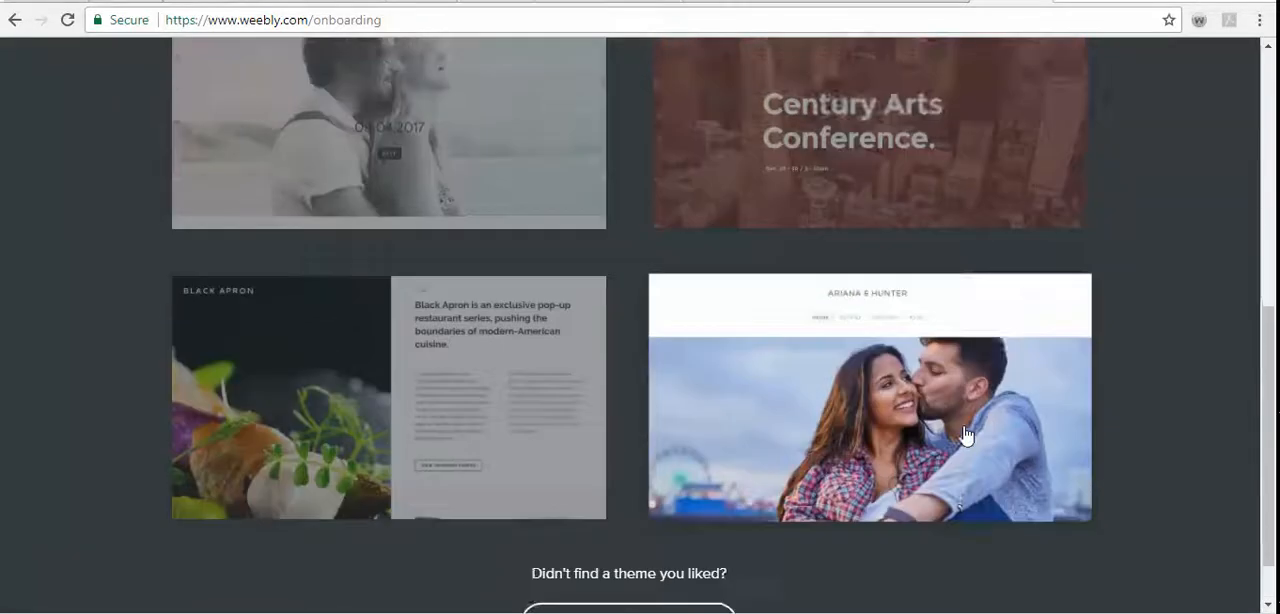
pyautogui.scroll(2, 966, 434)
pyautogui.scroll(-2, 966, 434)
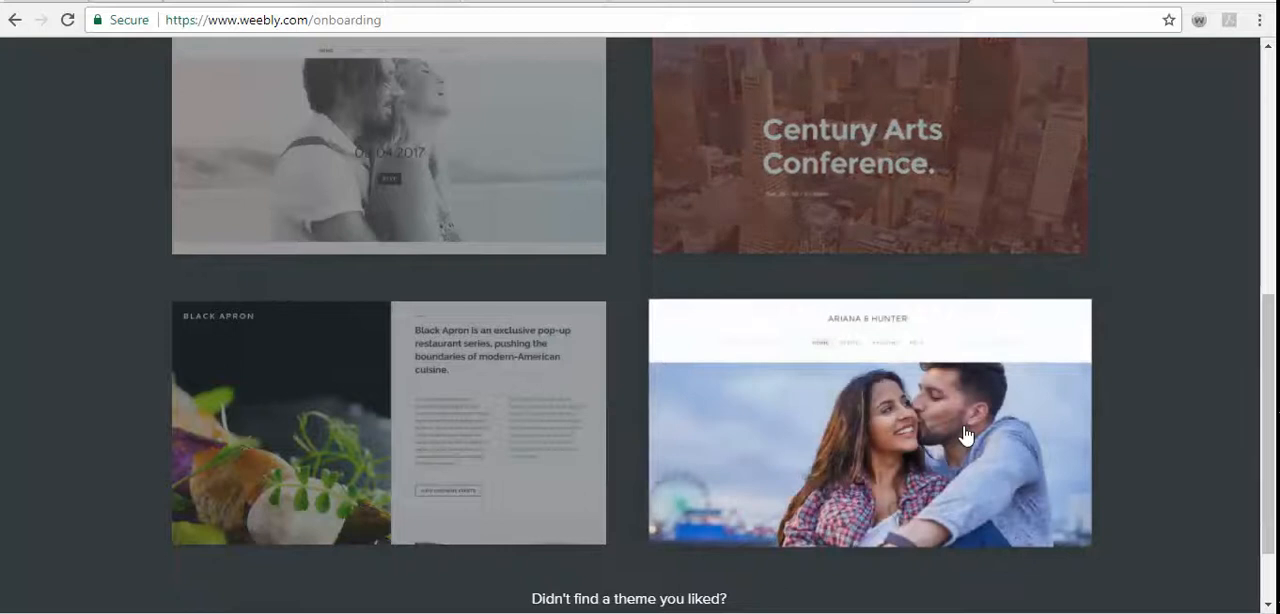
pyautogui.scroll(5, 966, 434)
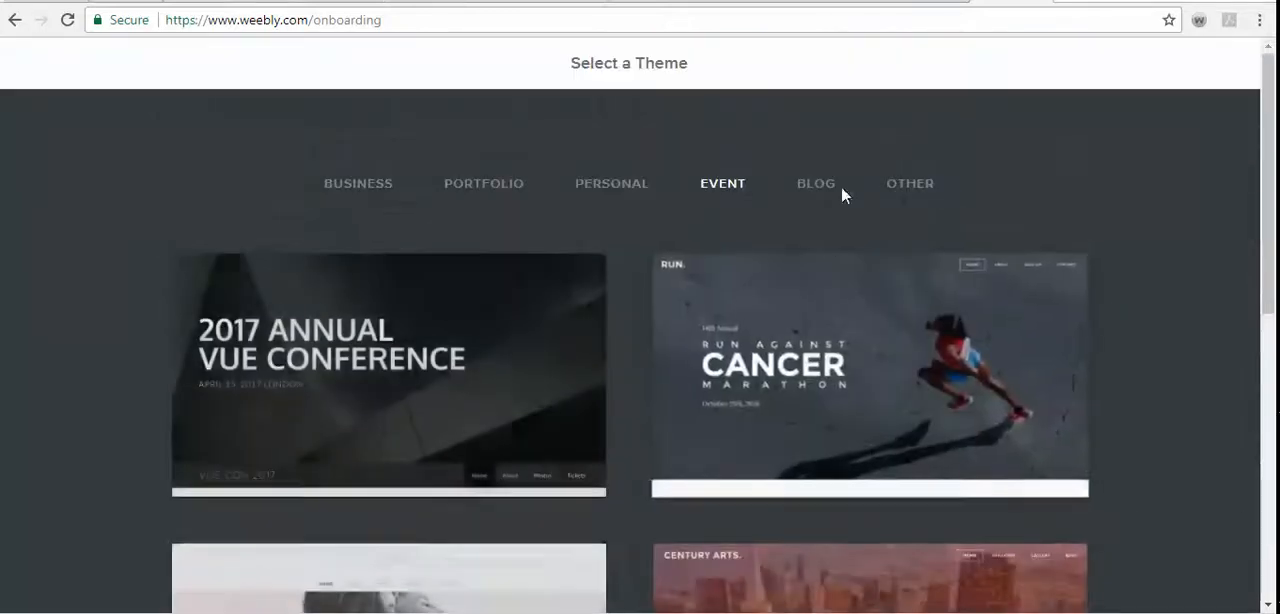
# - Show the Other theme category, load more themes, and open the preview of the Travellin theme at the end of the list
pyautogui.click(900, 185)
pyautogui.scroll(-4, 914, 394)
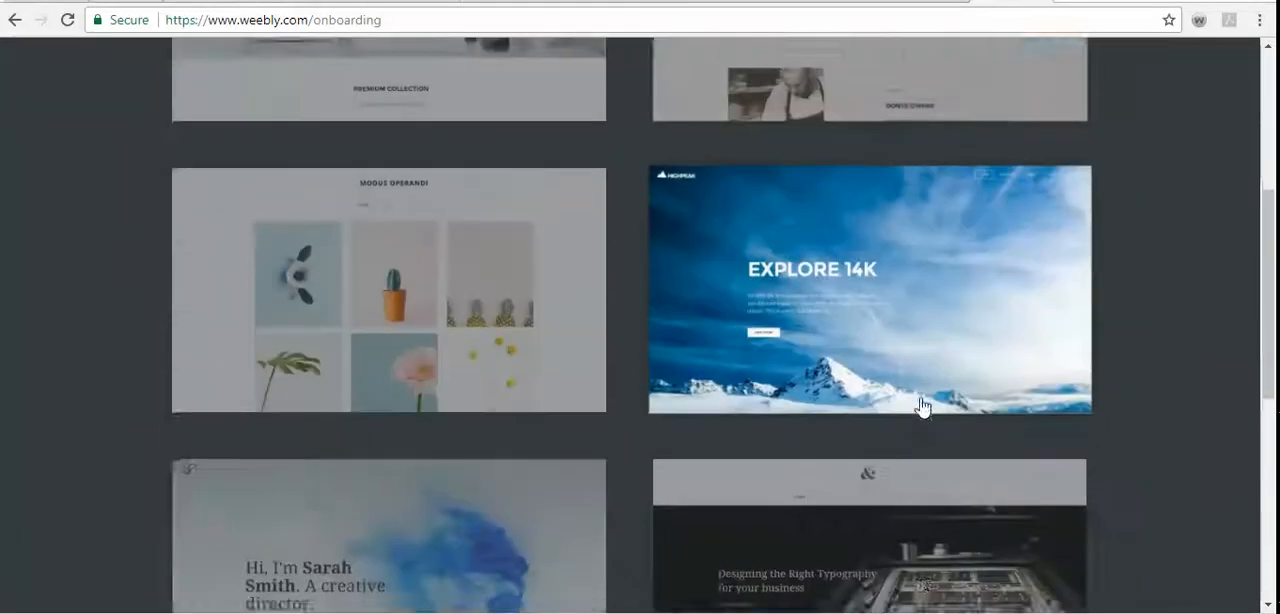
pyautogui.scroll(-5, 922, 405)
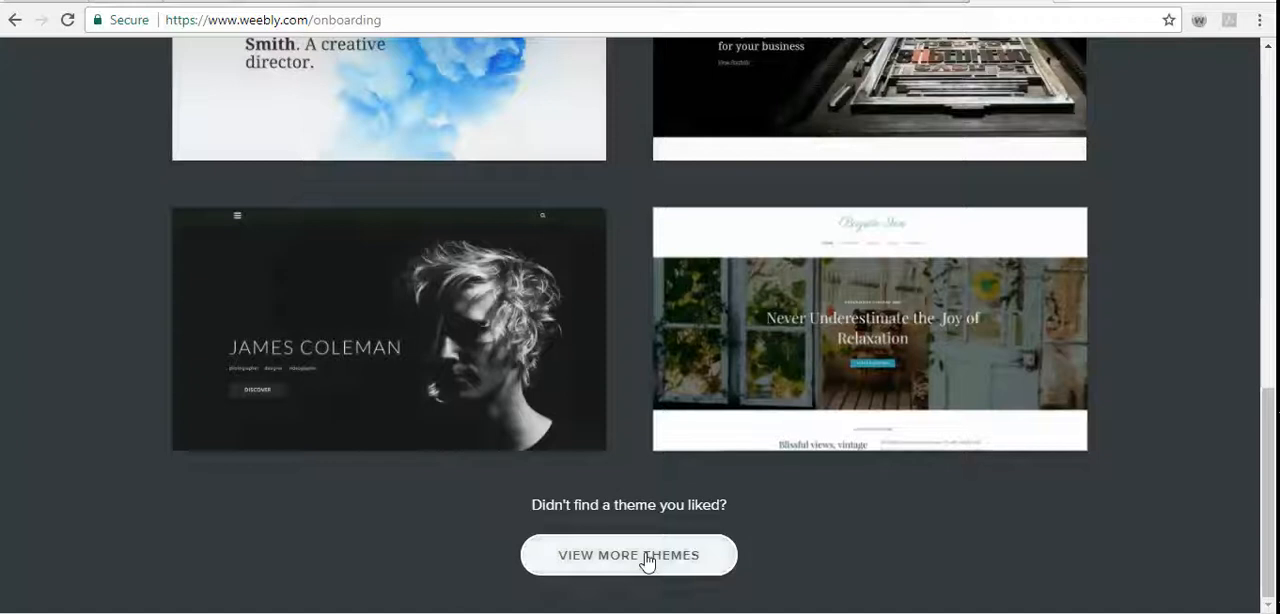
pyautogui.click(690, 560)
pyautogui.scroll(-2, 838, 537)
pyautogui.scroll(-4, 838, 537)
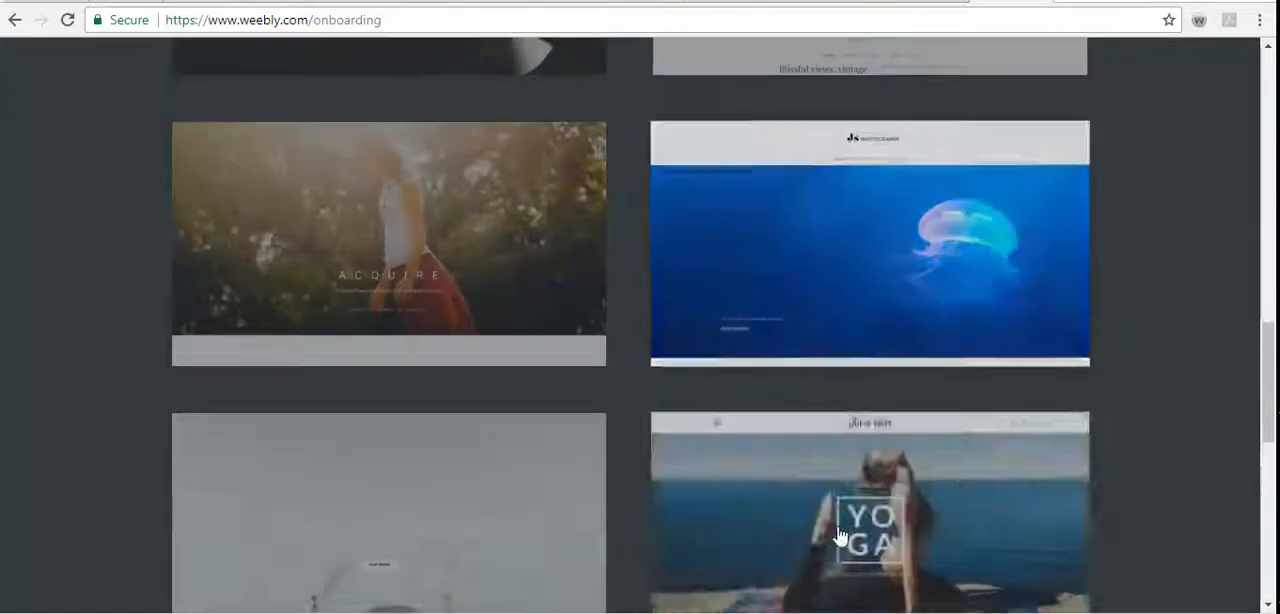
pyautogui.scroll(-2, 839, 537)
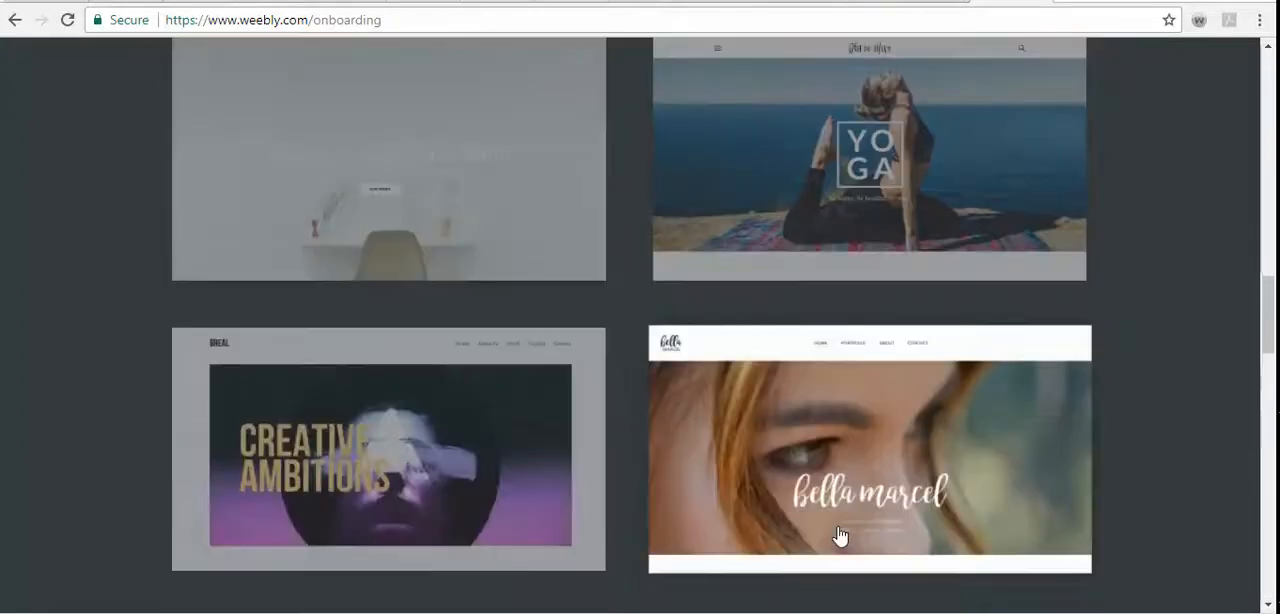
pyautogui.scroll(-6, 839, 537)
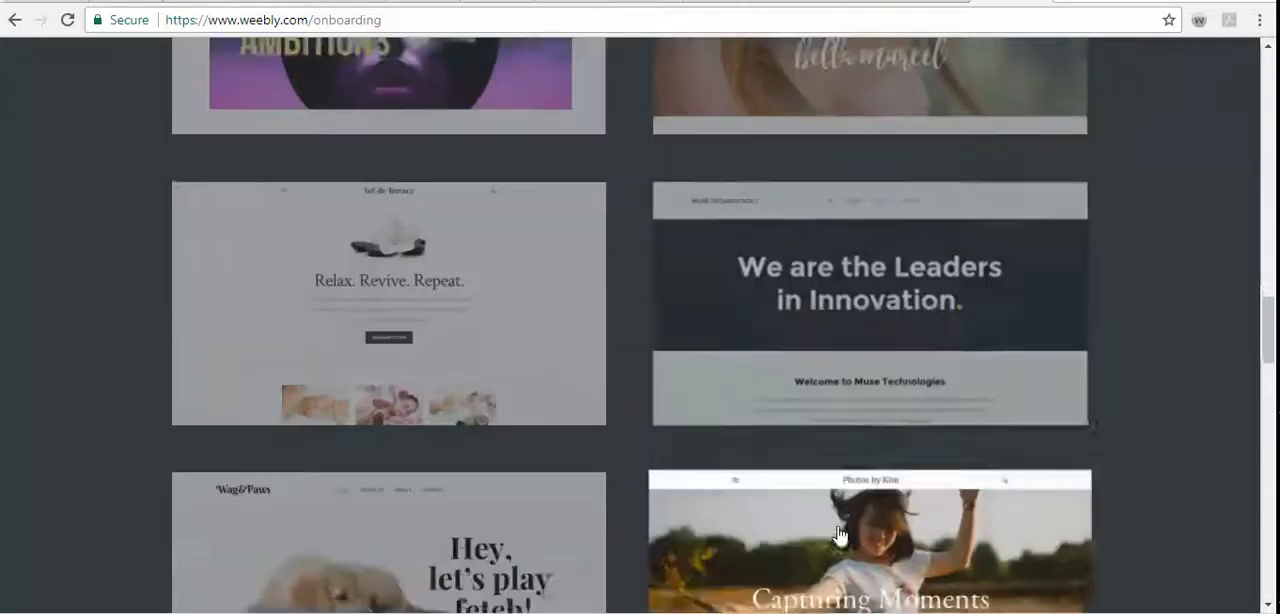
pyautogui.scroll(-12, 839, 537)
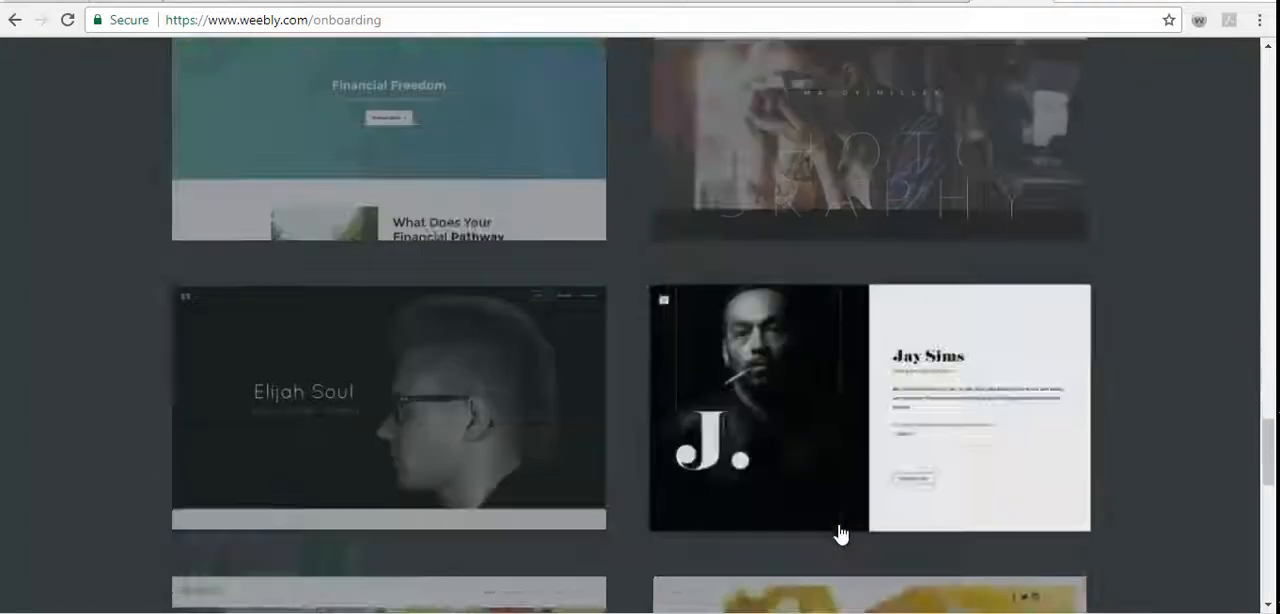
pyautogui.scroll(-7, 839, 537)
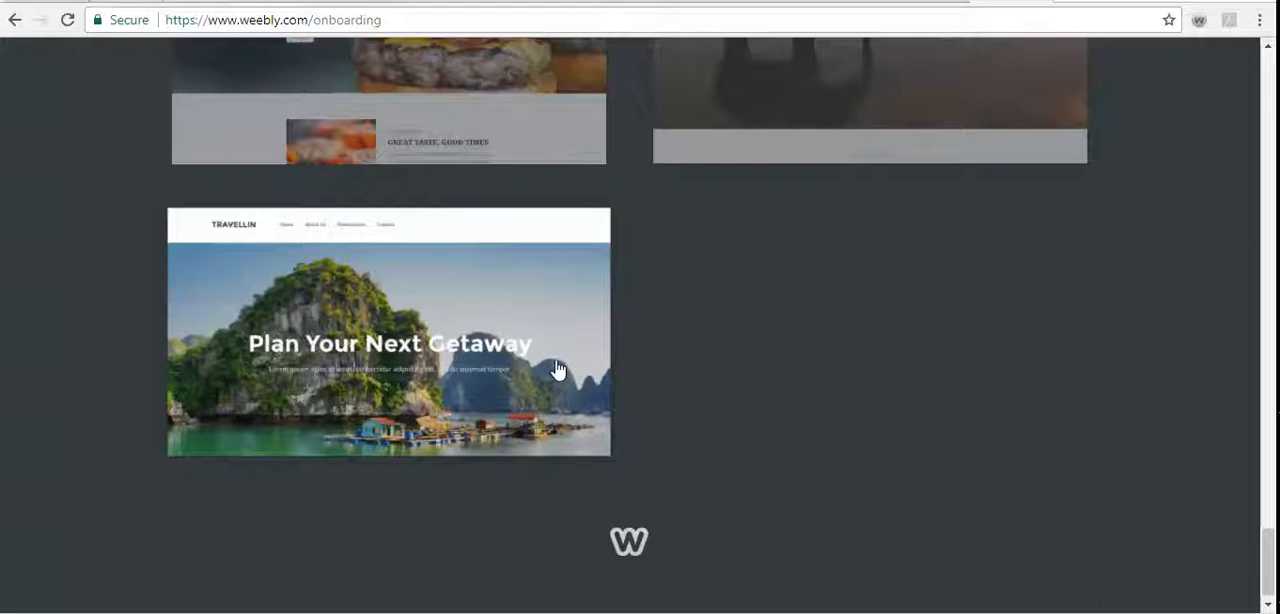
pyautogui.click(557, 370)
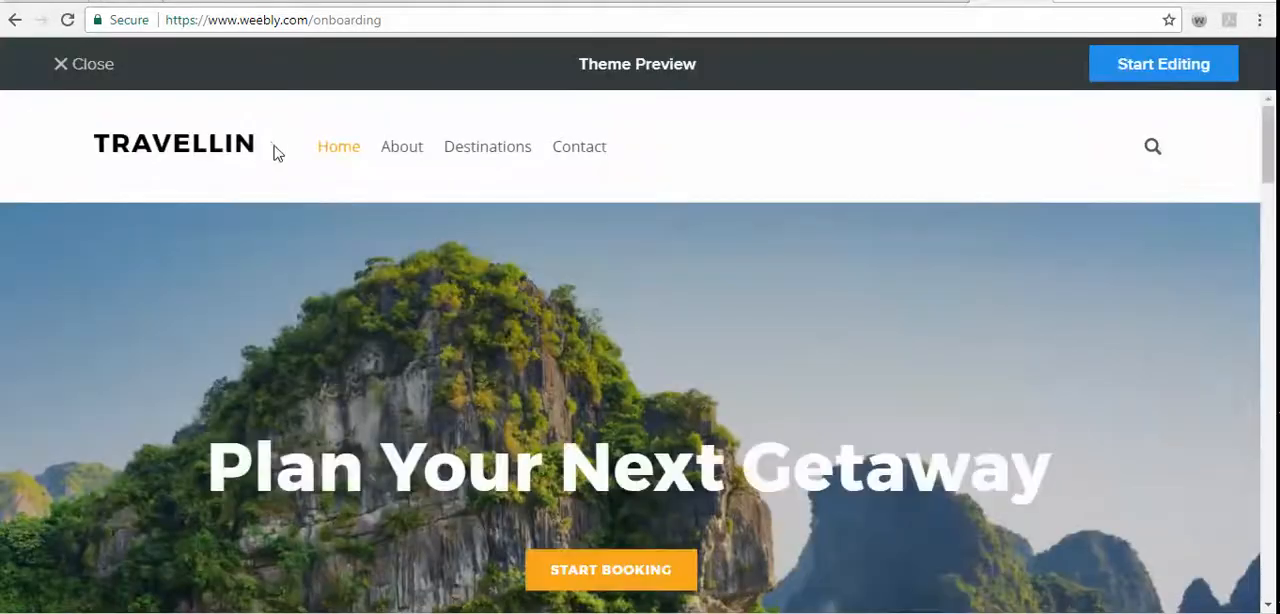
# - Reload the home page of the Travellin preview through its site title and start editing a site with this theme
pyautogui.click(247, 145)
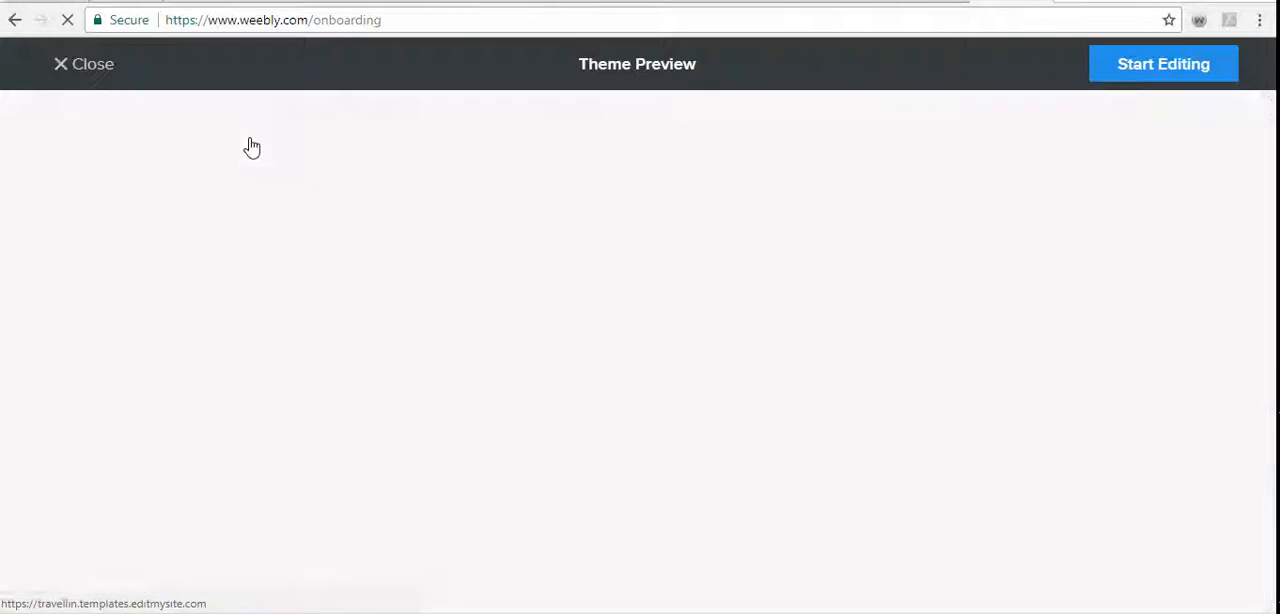
pyautogui.click(252, 152)
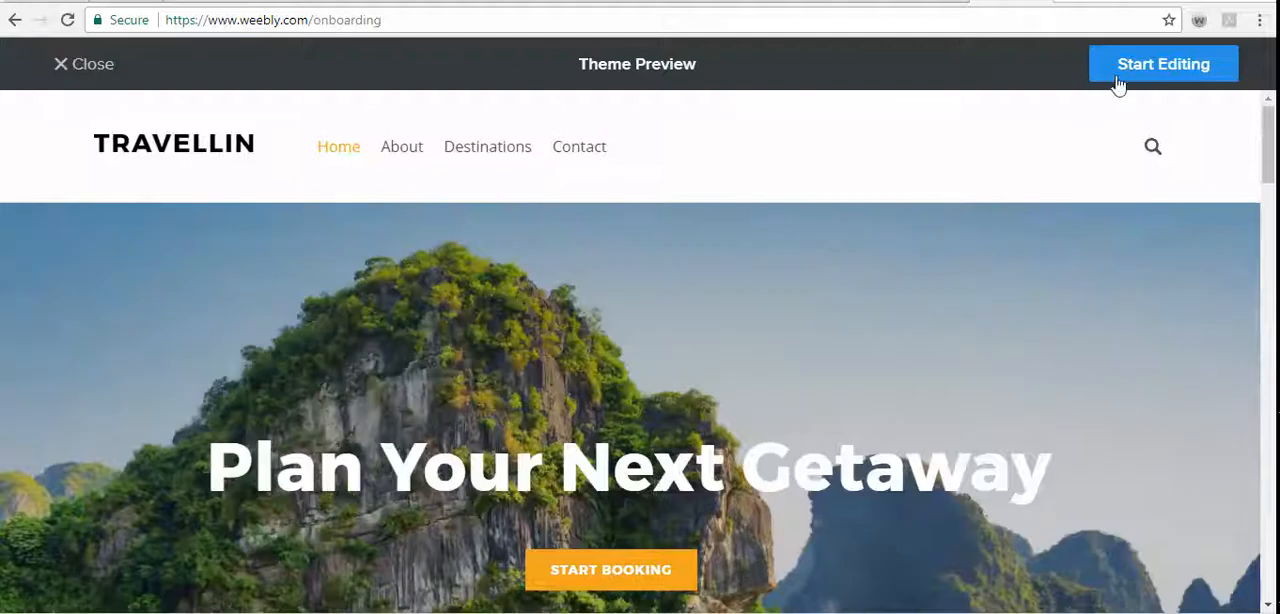
pyautogui.click(1118, 82)
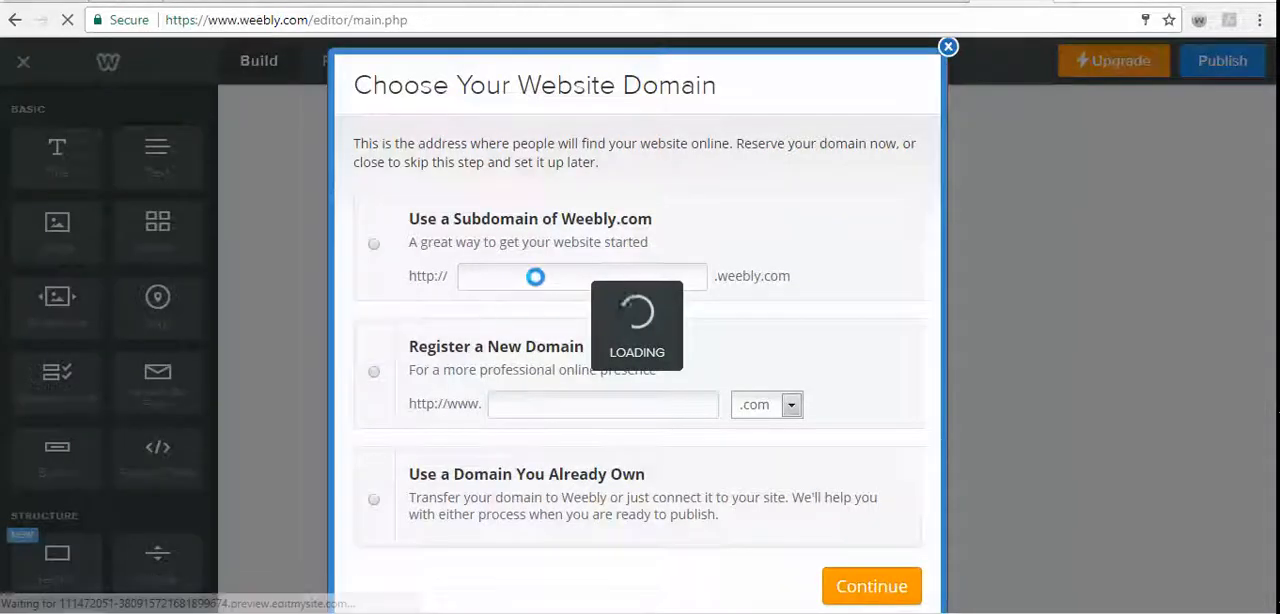
# - Reserve the Weebly subdomain knightsofmathtable1957 as the website's address and continue to the editor
pyautogui.click(506, 281)
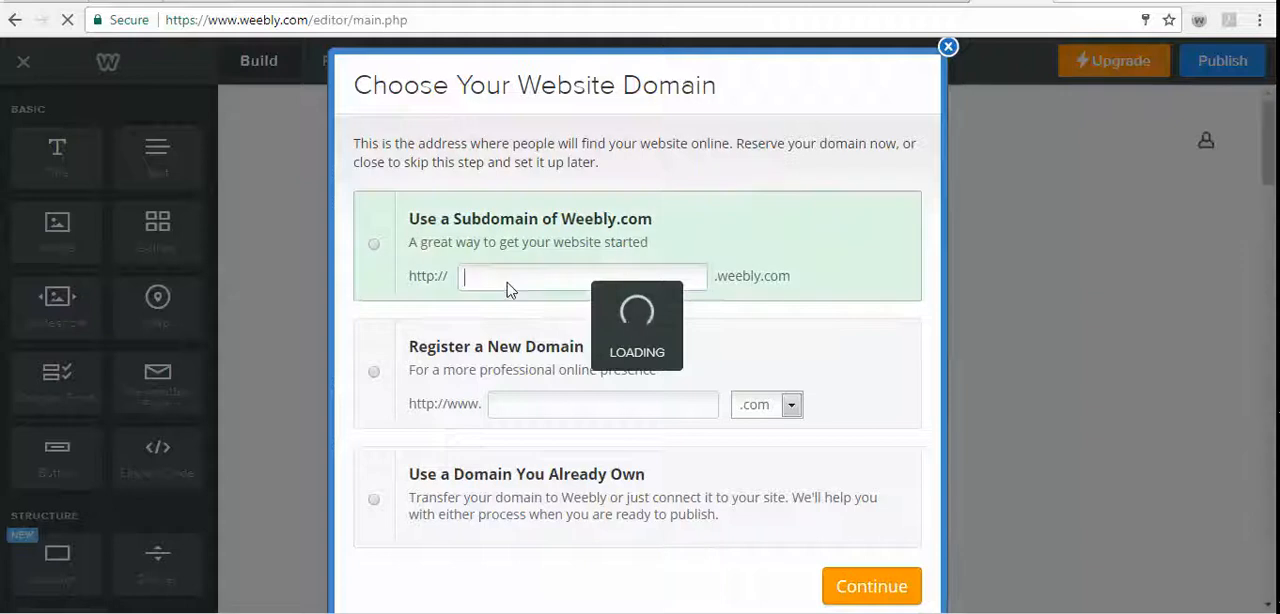
pyautogui.write('knul')
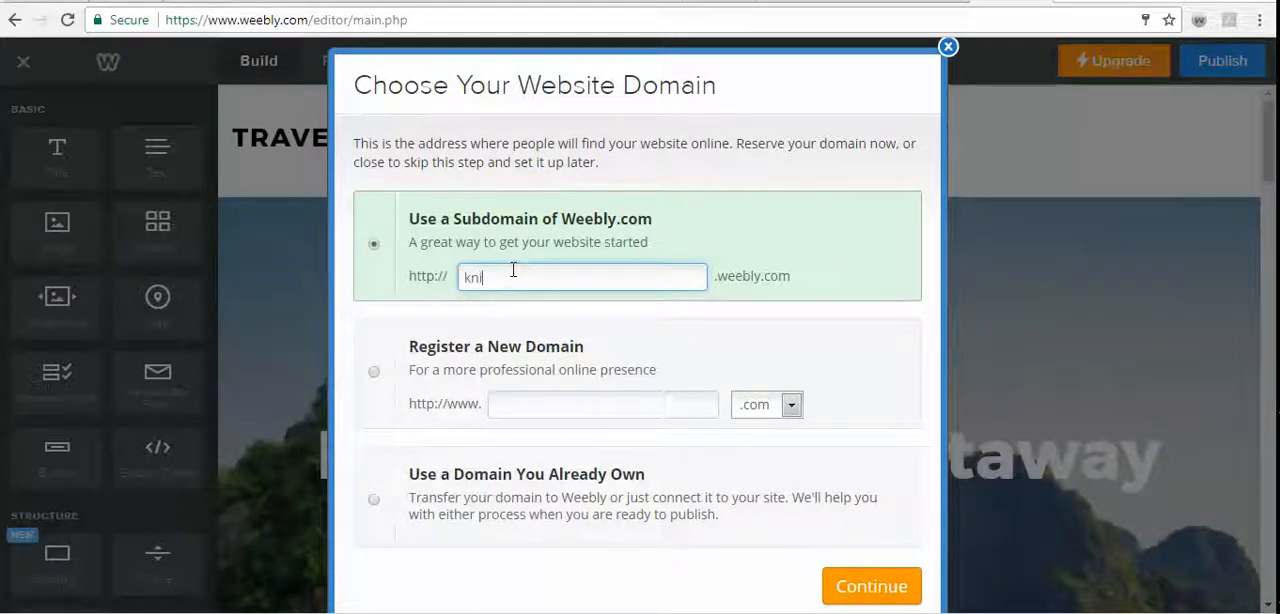
pyautogui.write('htsofmathtable1957')
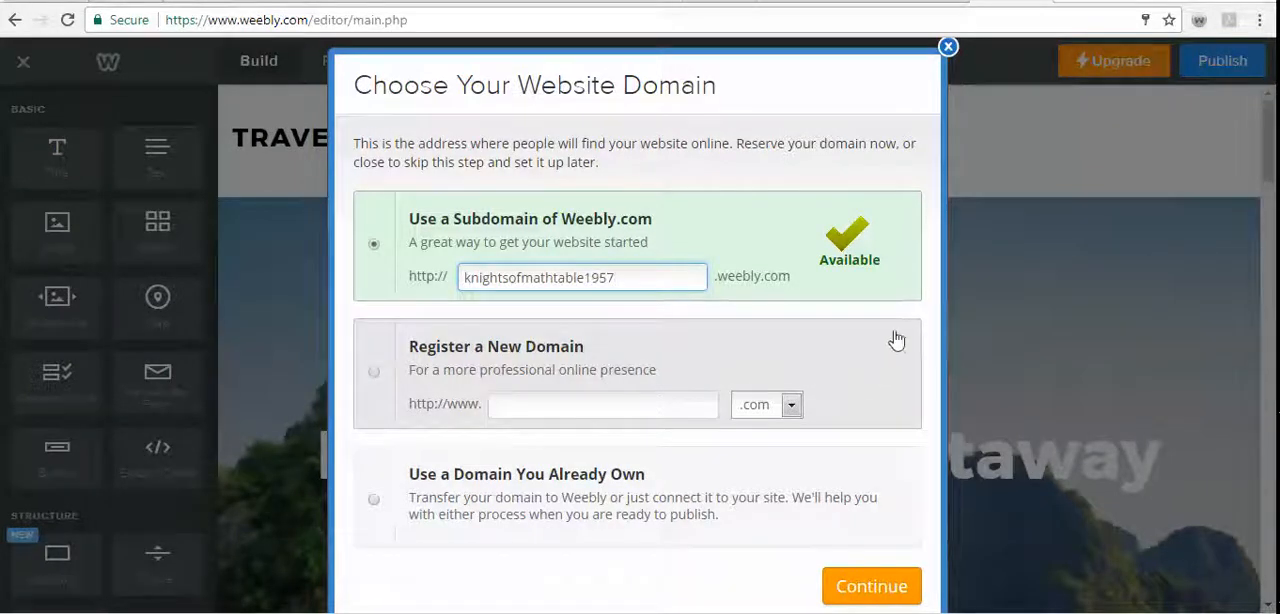
pyautogui.click(903, 586)
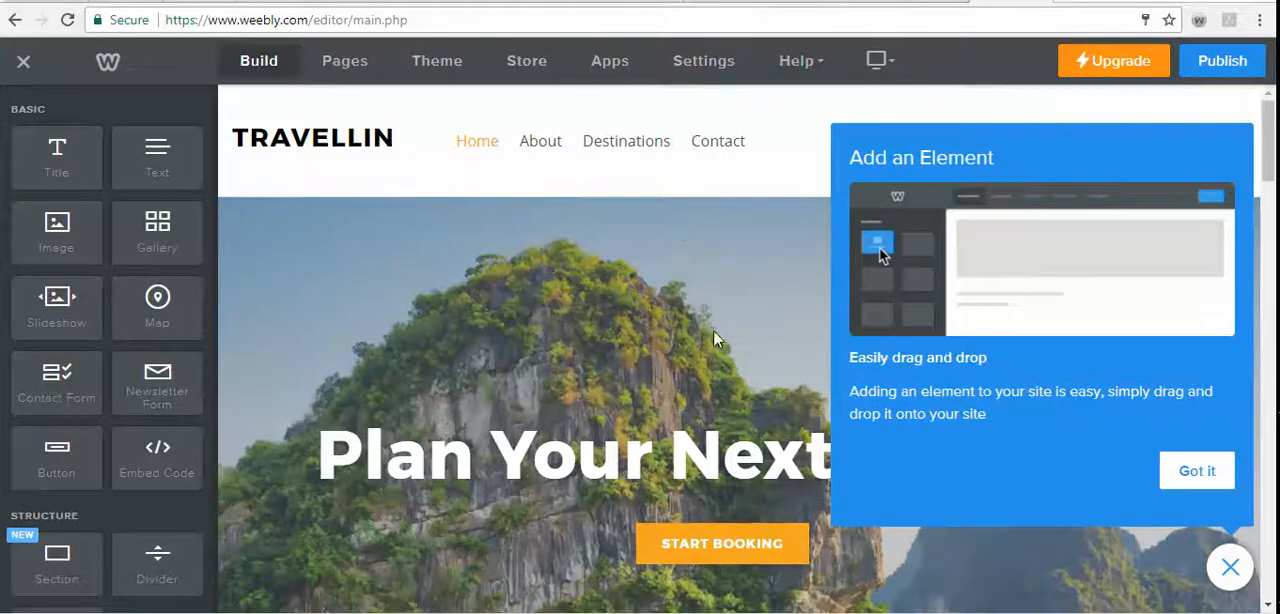
# - Replace the site title TRAVELLIN in the page header with "RHS KNIGHTS OF MATH TABLE"
pyautogui.click(420, 457)
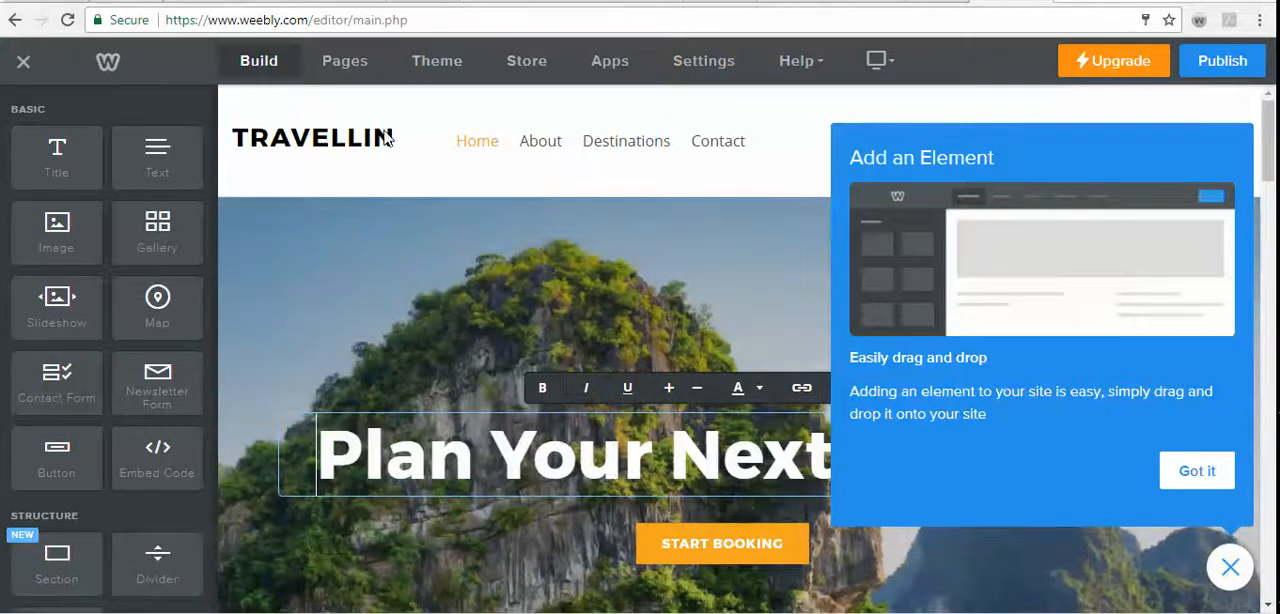
pyautogui.click(390, 138)
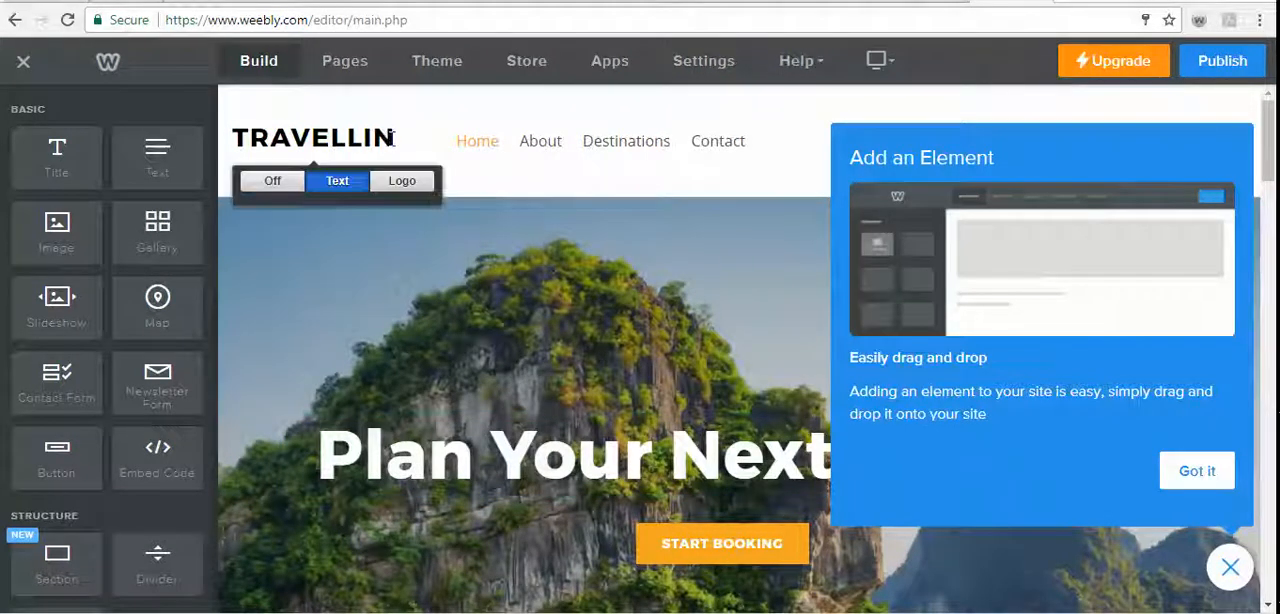
pyautogui.click(347, 183)
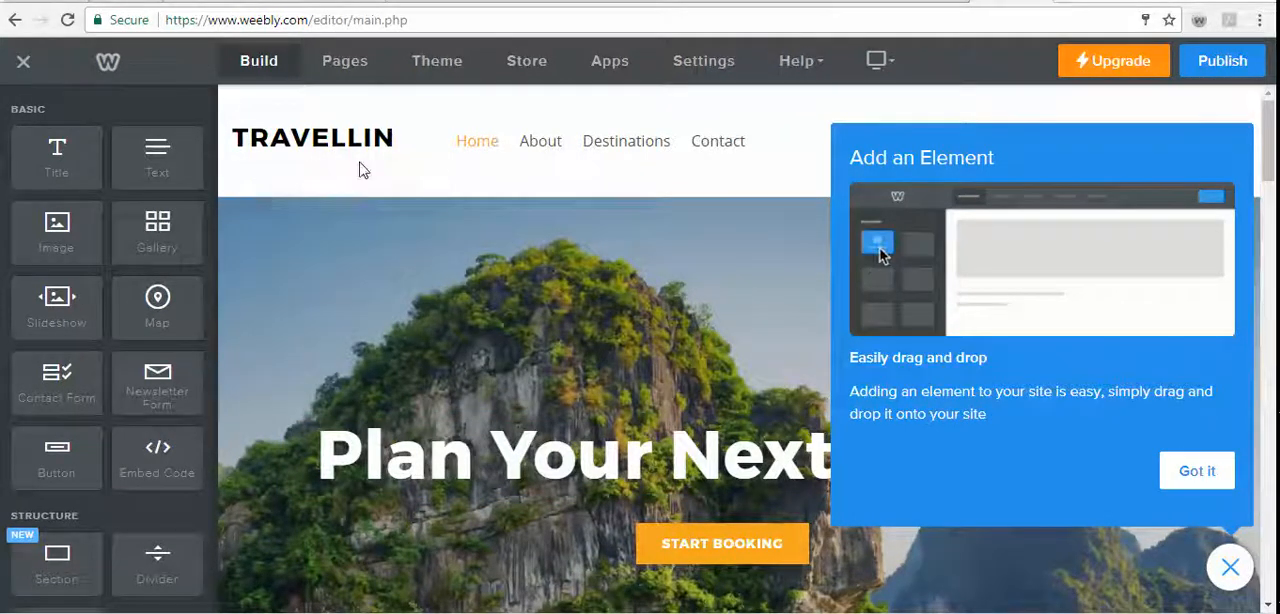
pyautogui.click(389, 136)
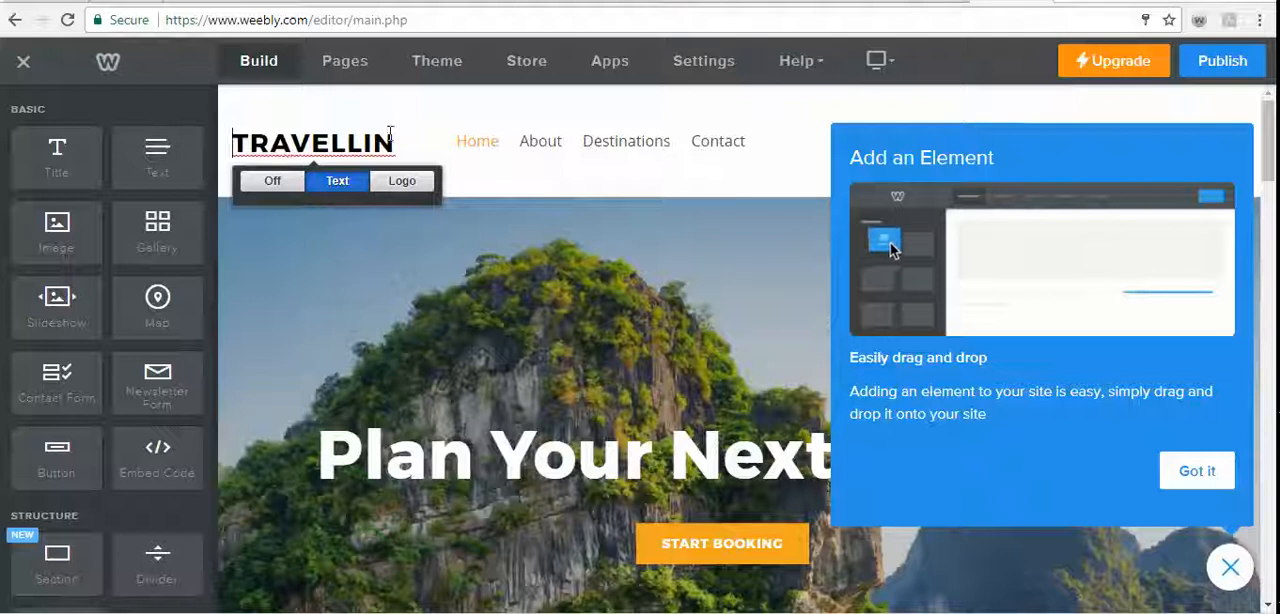
pyautogui.click(268, 142)
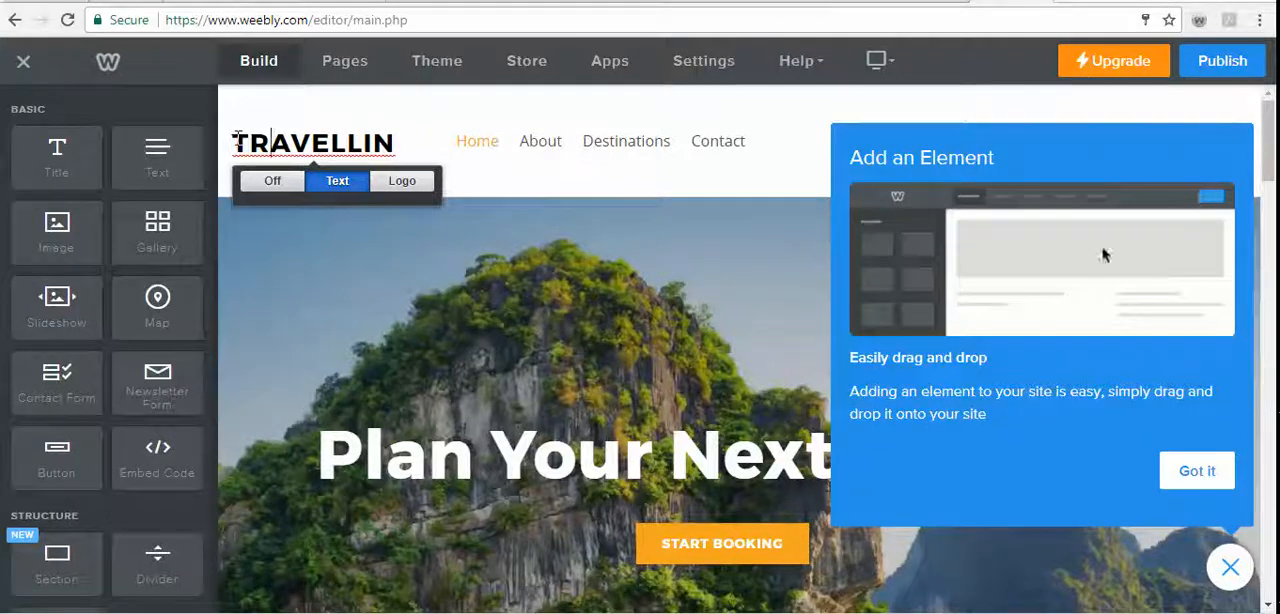
pyautogui.moveTo(335, 135); pyautogui.dragTo(430, 123)
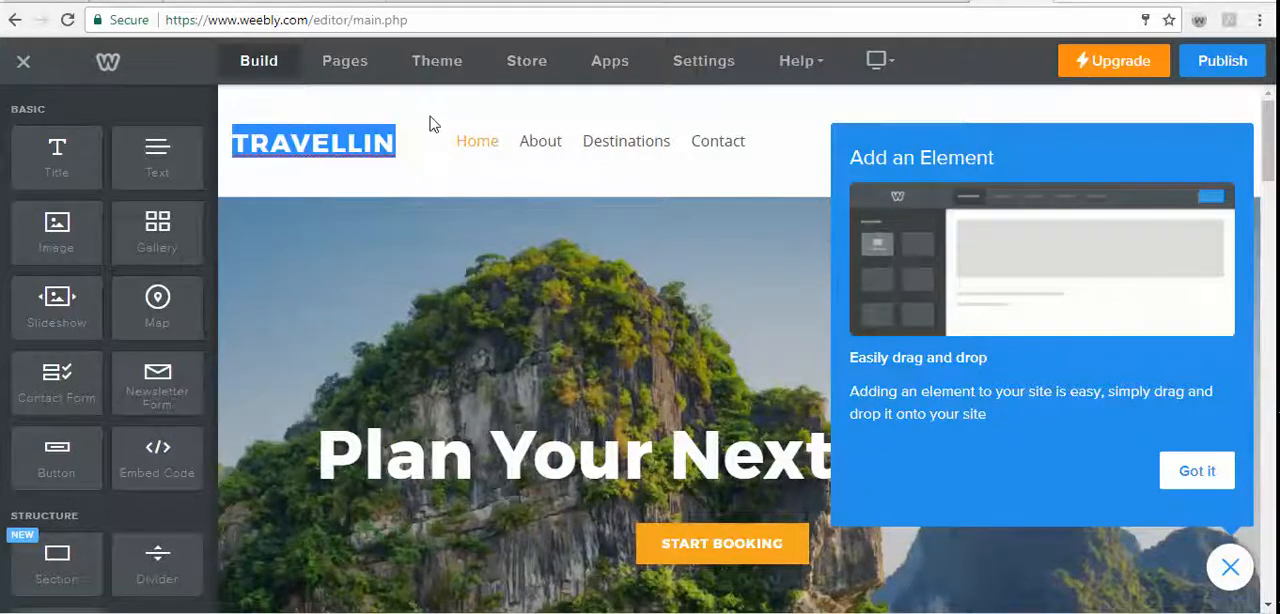
pyautogui.write('RHS MATH')
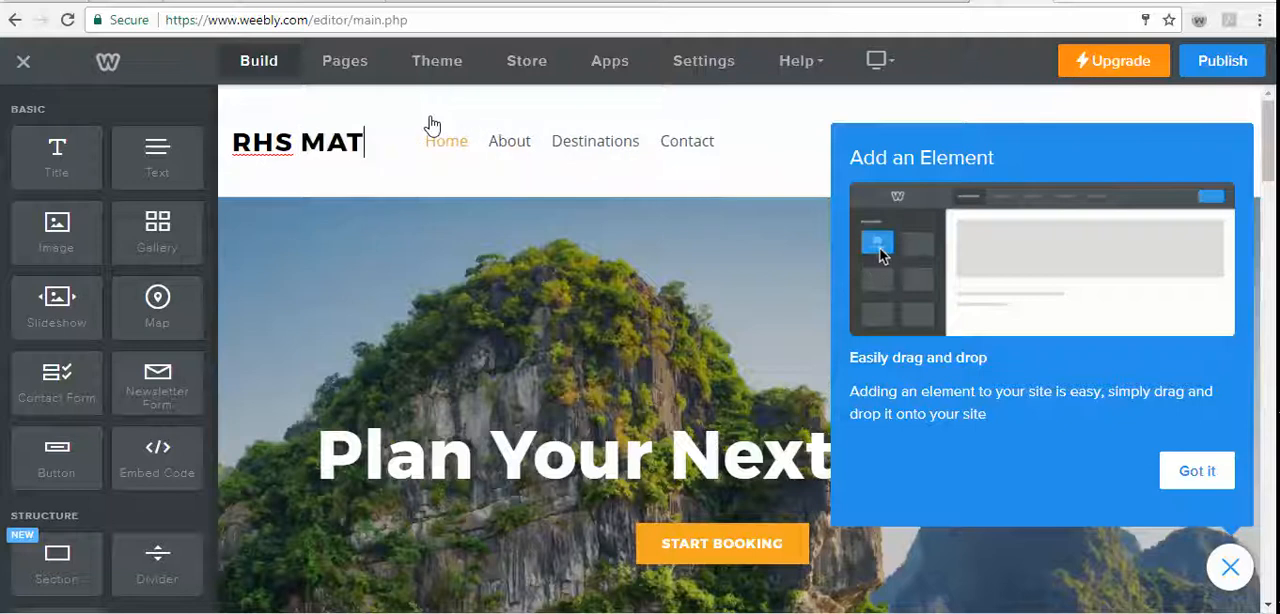
pyautogui.press('BackSpace')
pyautogui.press('BackSpace')
pyautogui.press('BackSpace')
pyautogui.press('BackSpace')
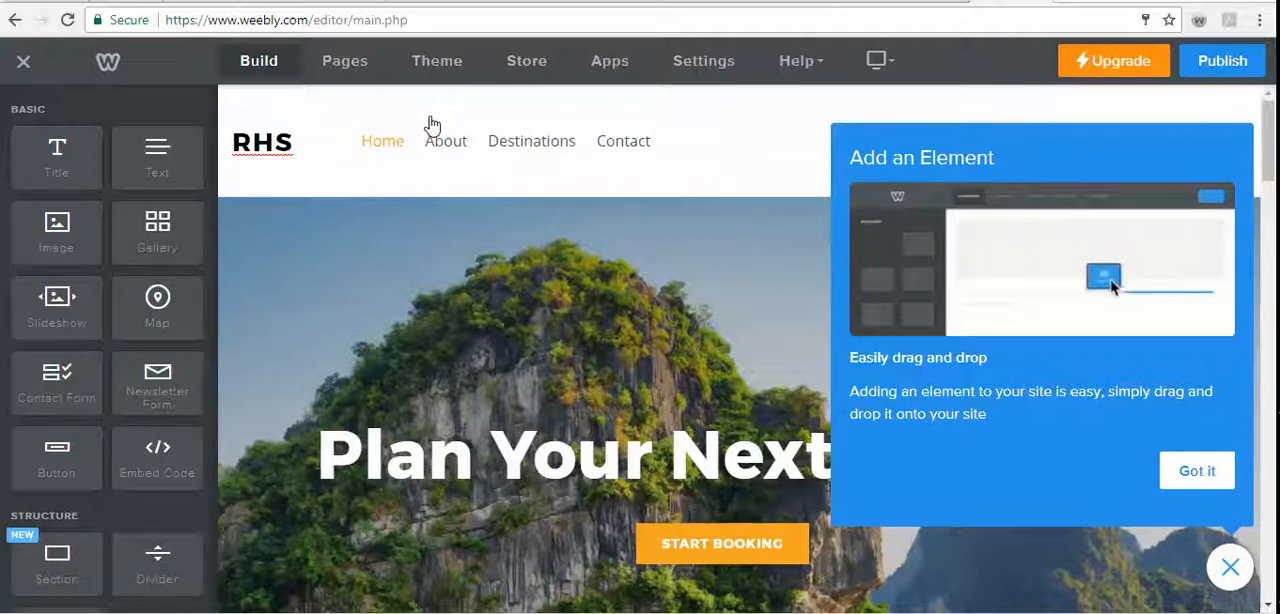
pyautogui.write('KNIGHTSD')
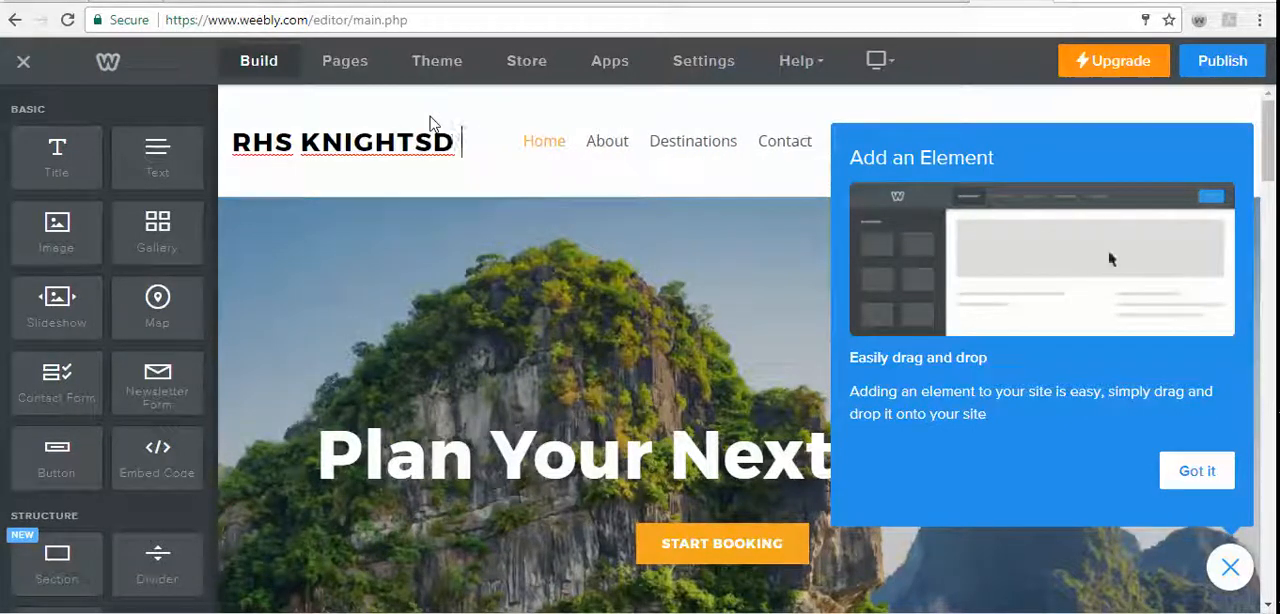
pyautogui.press('BackSpace')
pyautogui.write('OF MATH')
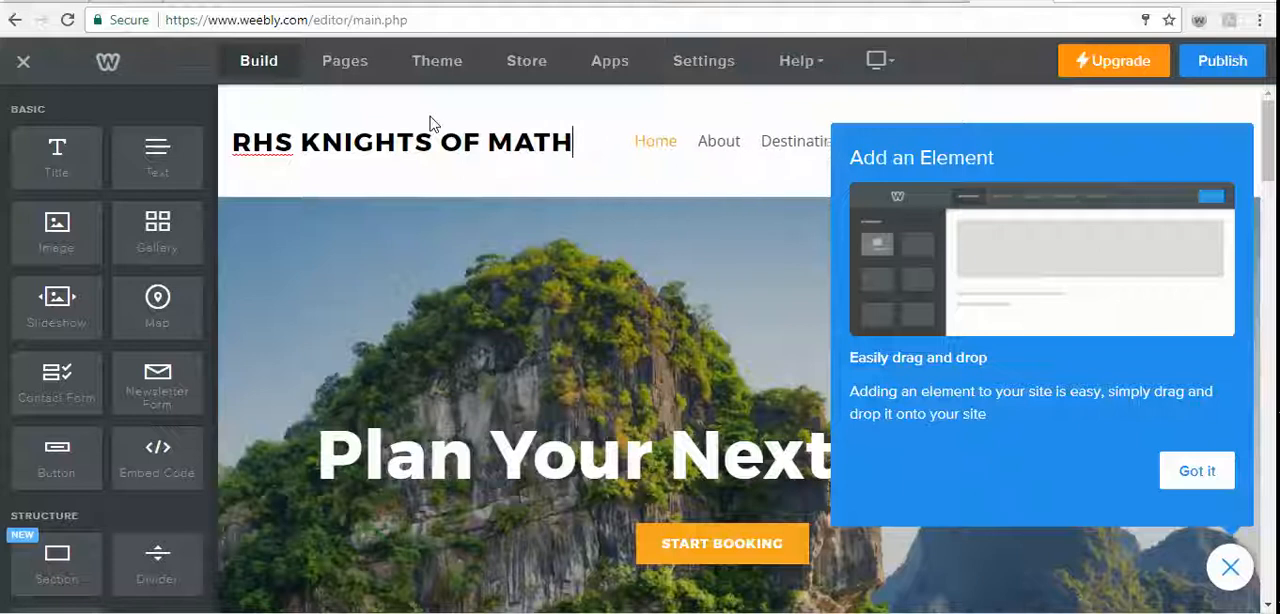
pyautogui.write('EM')
pyautogui.press('BackSpace')
pyautogui.press('BackSpace')
pyautogui.write('A')
pyautogui.press('BackSpace')
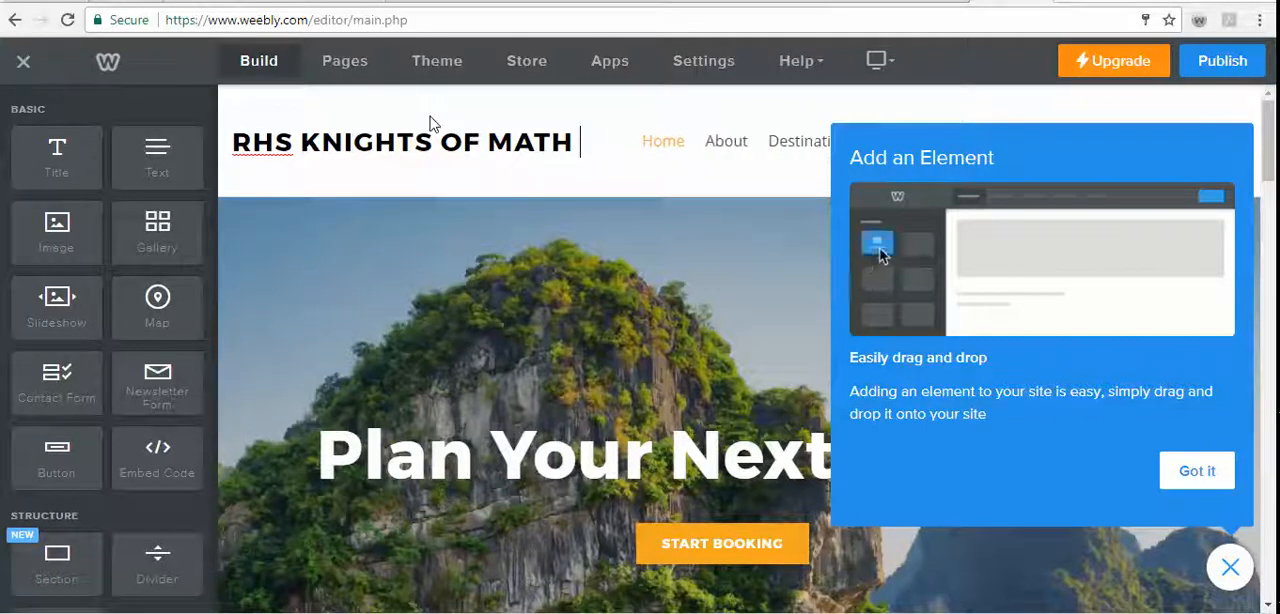
pyautogui.write('TABLE')
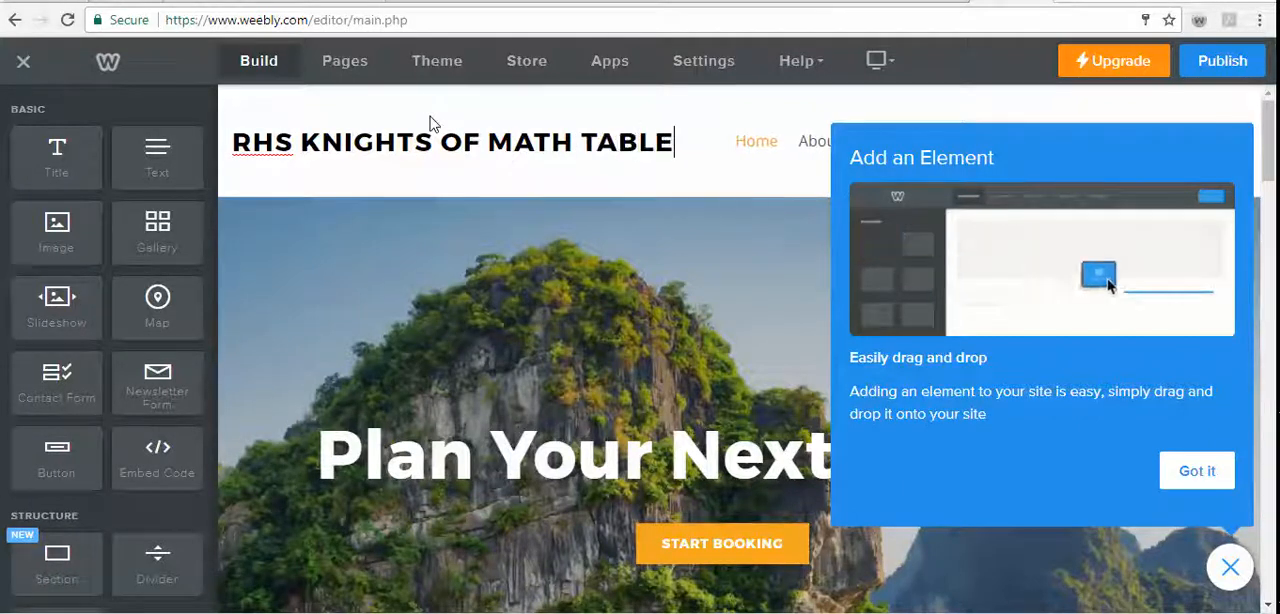
# - Dismiss the Add an Element tip and close the getting-started guide
pyautogui.scroll(-5, 614, 266)
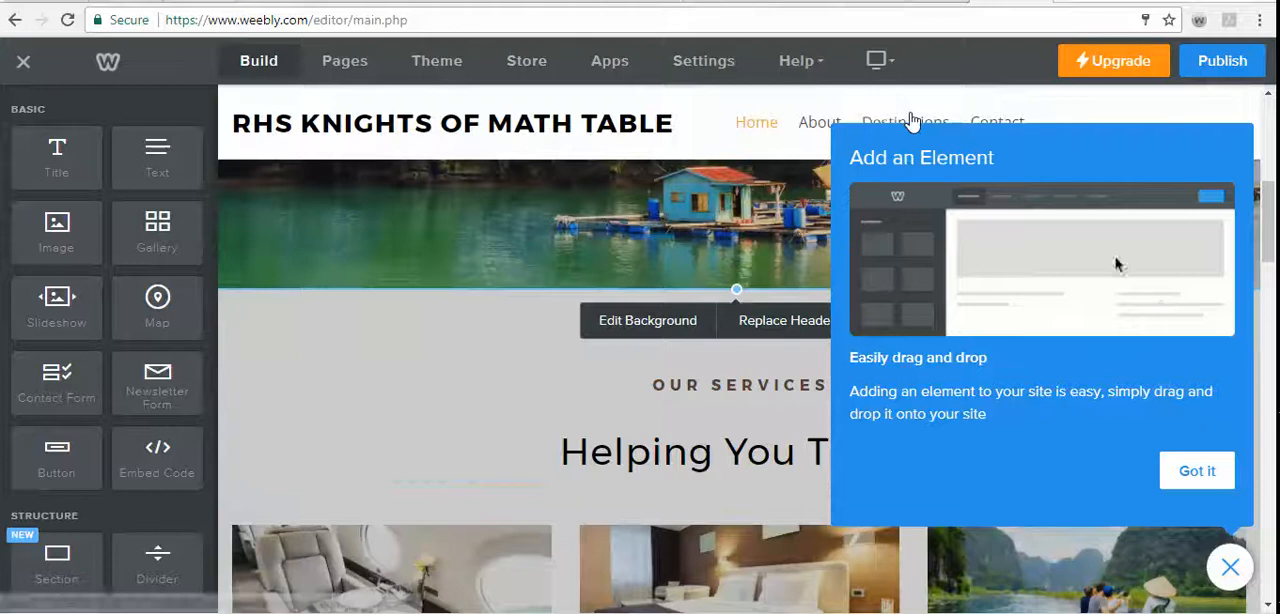
pyautogui.scroll(5, 621, 283)
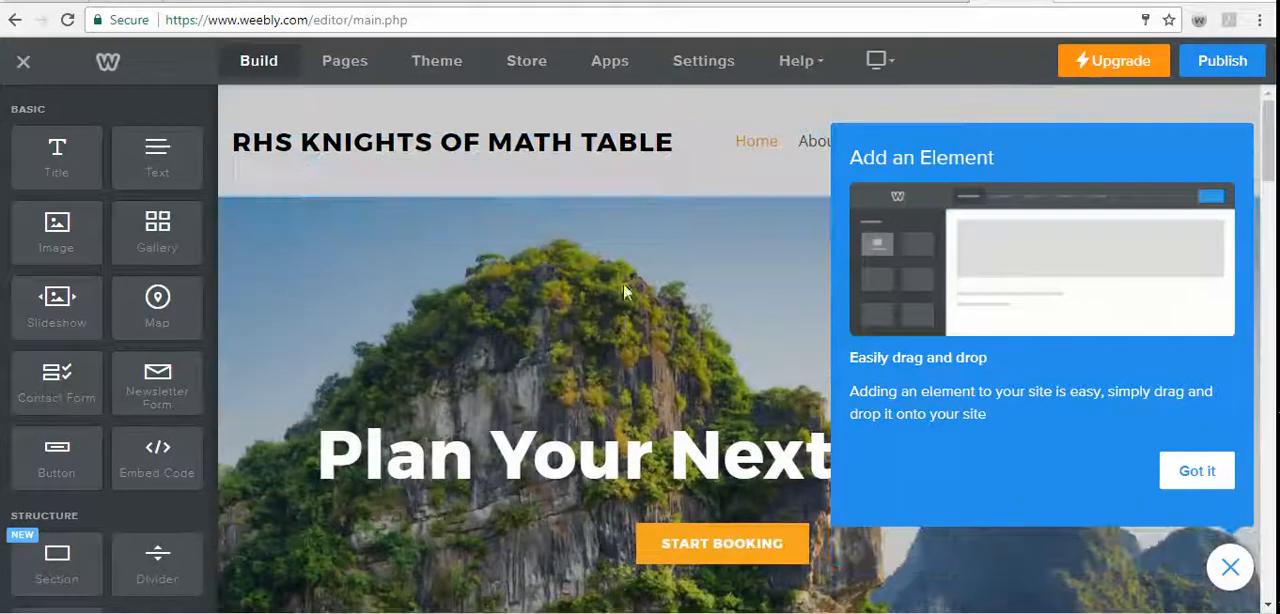
pyautogui.click(1197, 471)
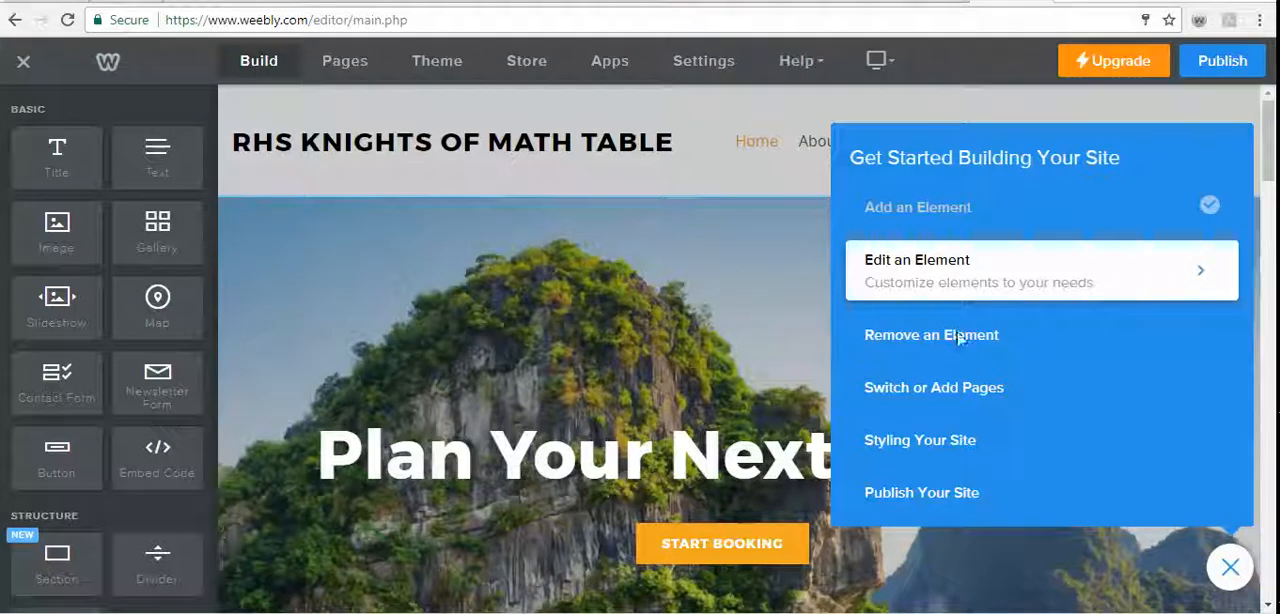
pyautogui.click(1230, 567)
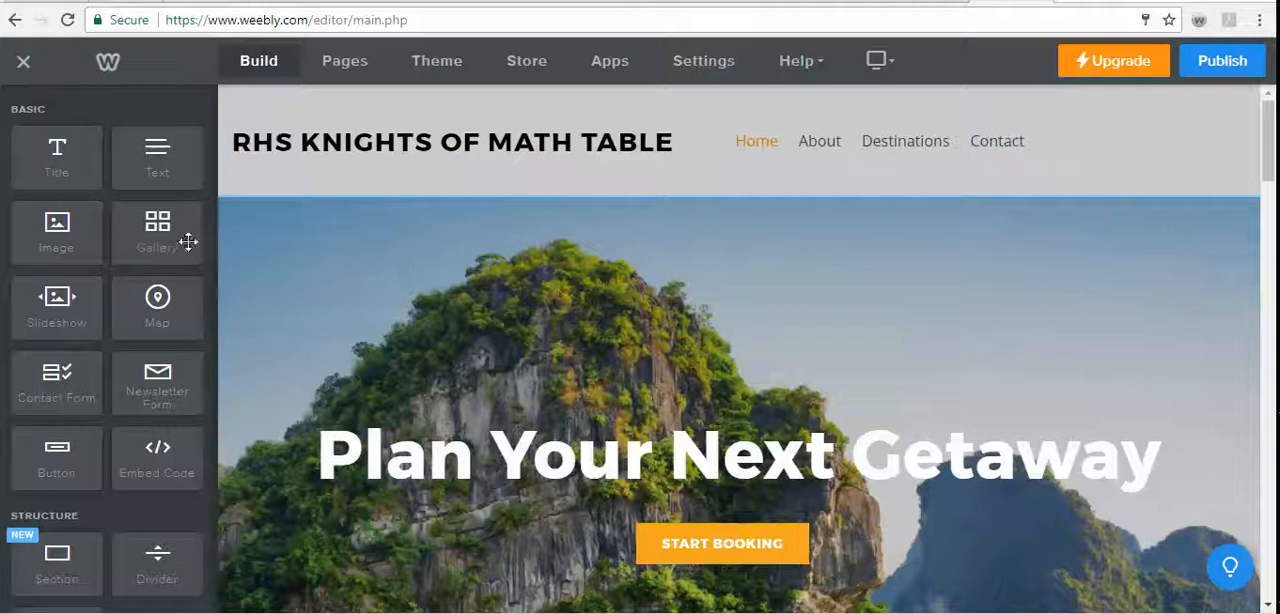
# - Add 1957 to the end of the site title so it reads "RHS KNIGHTS OF MATH TABLE 1957"
pyautogui.click(661, 145)
pyautogui.click(352, 189)
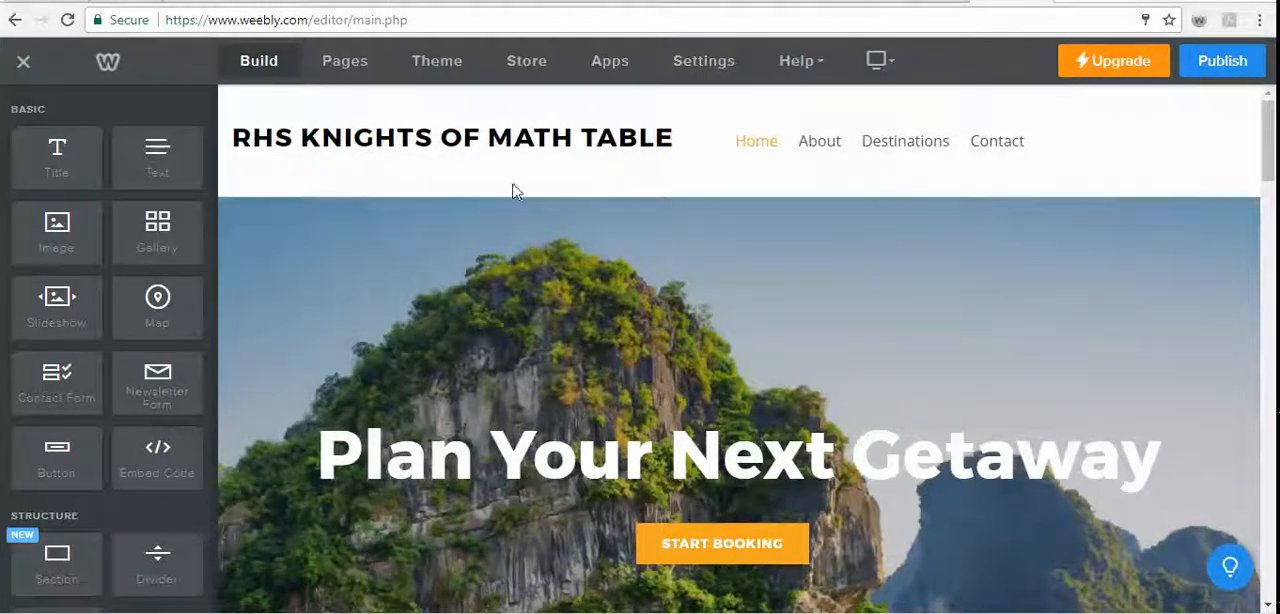
pyautogui.click(680, 145)
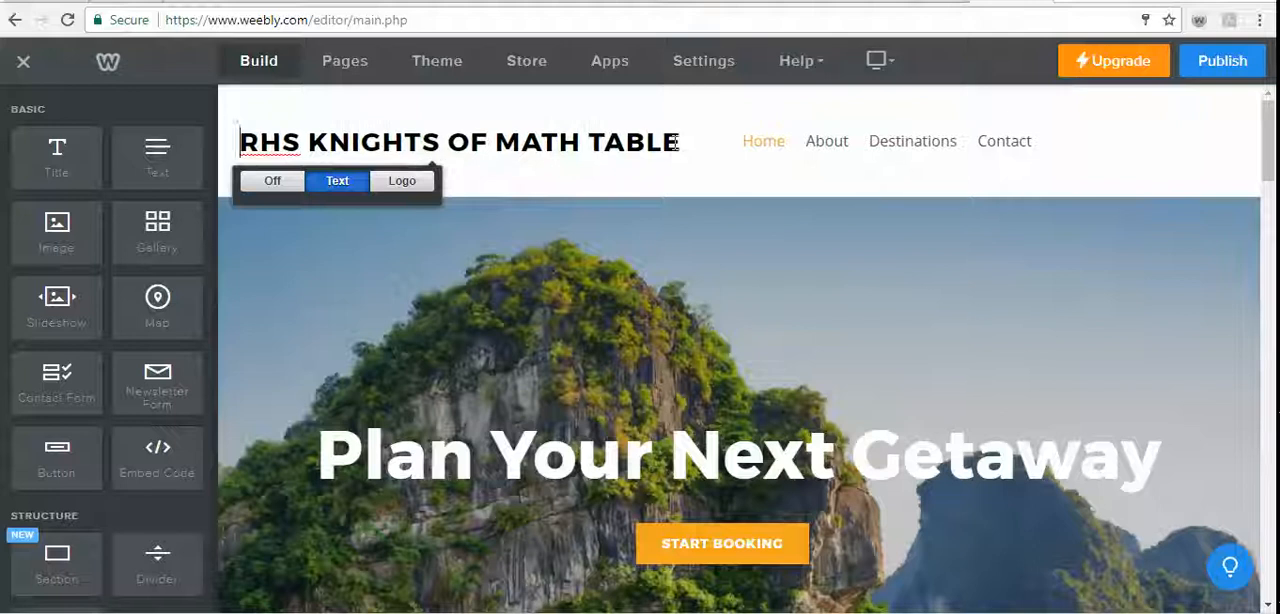
pyautogui.write('1957')
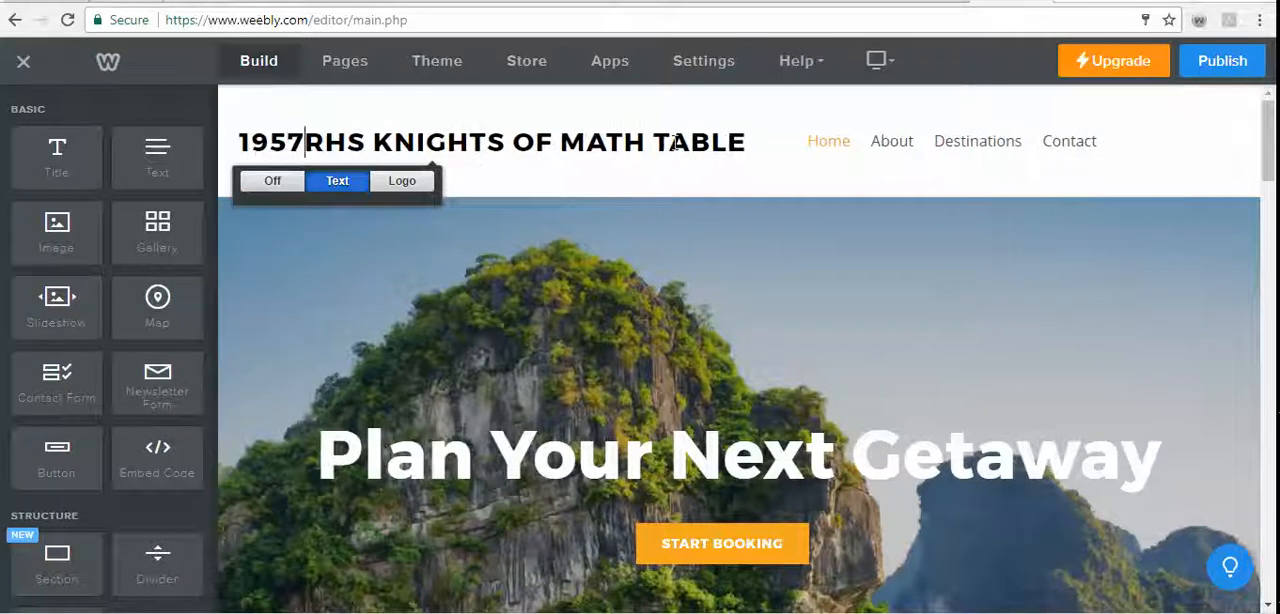
pyautogui.press('BackSpace')
pyautogui.press('BackSpace')
pyautogui.press('BackSpace')
pyautogui.press('BackSpace')
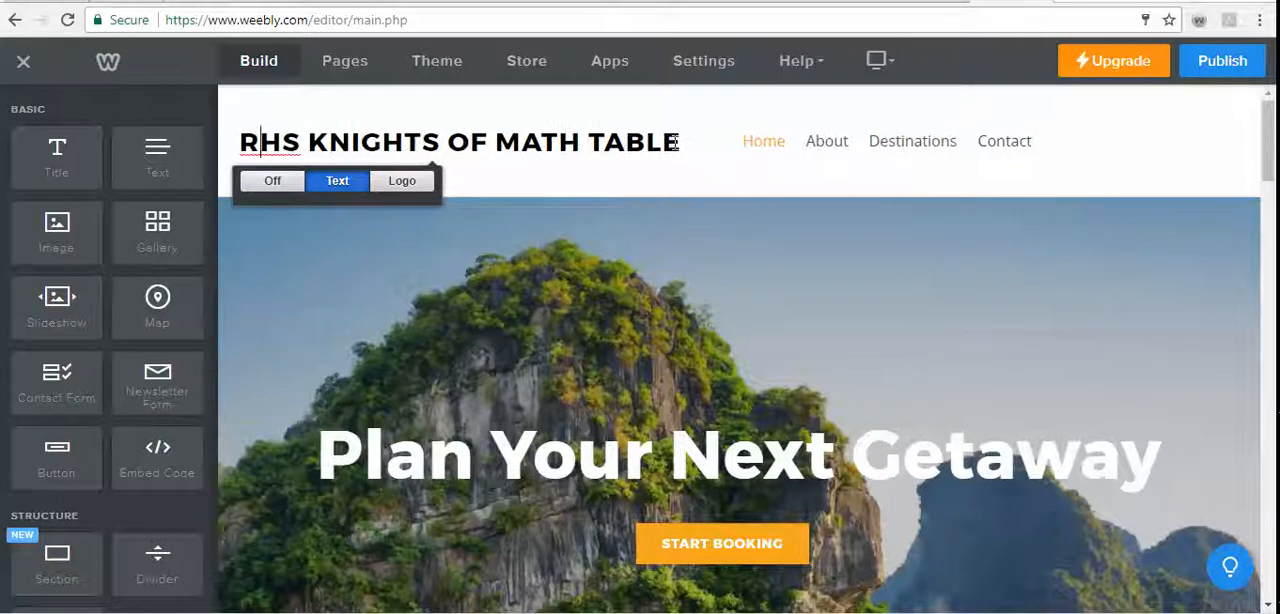
pyautogui.write('1957')
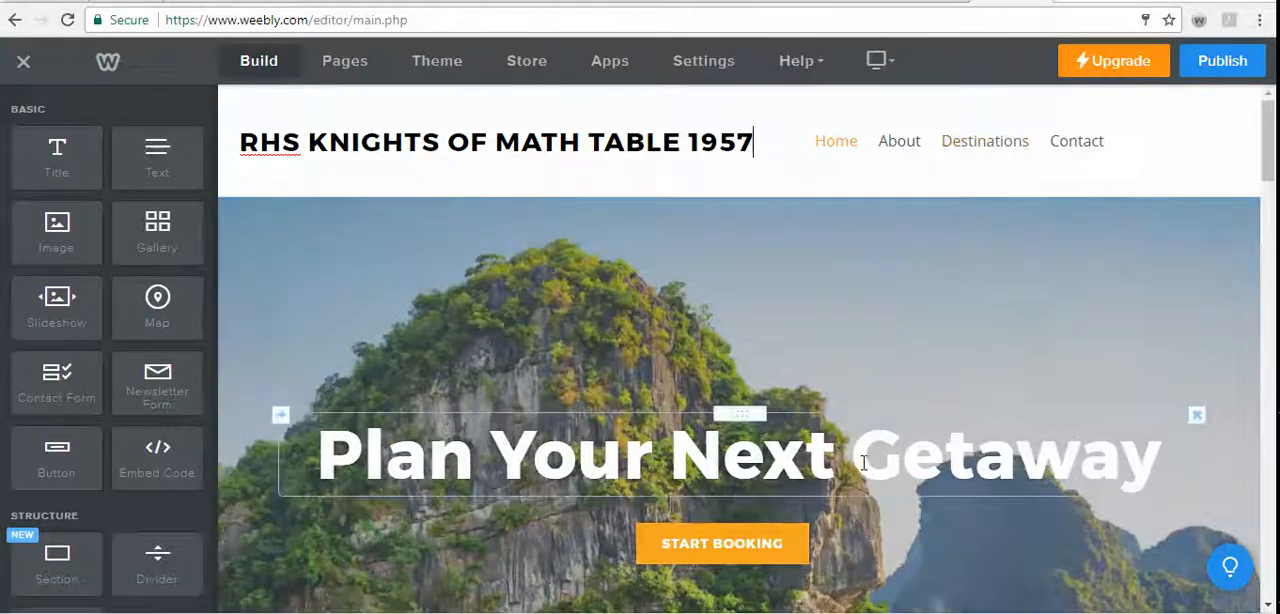
# - Replace the banner headline "Plan Your Next Getaway" with "What do you want to know about math?"
pyautogui.click(863, 462)
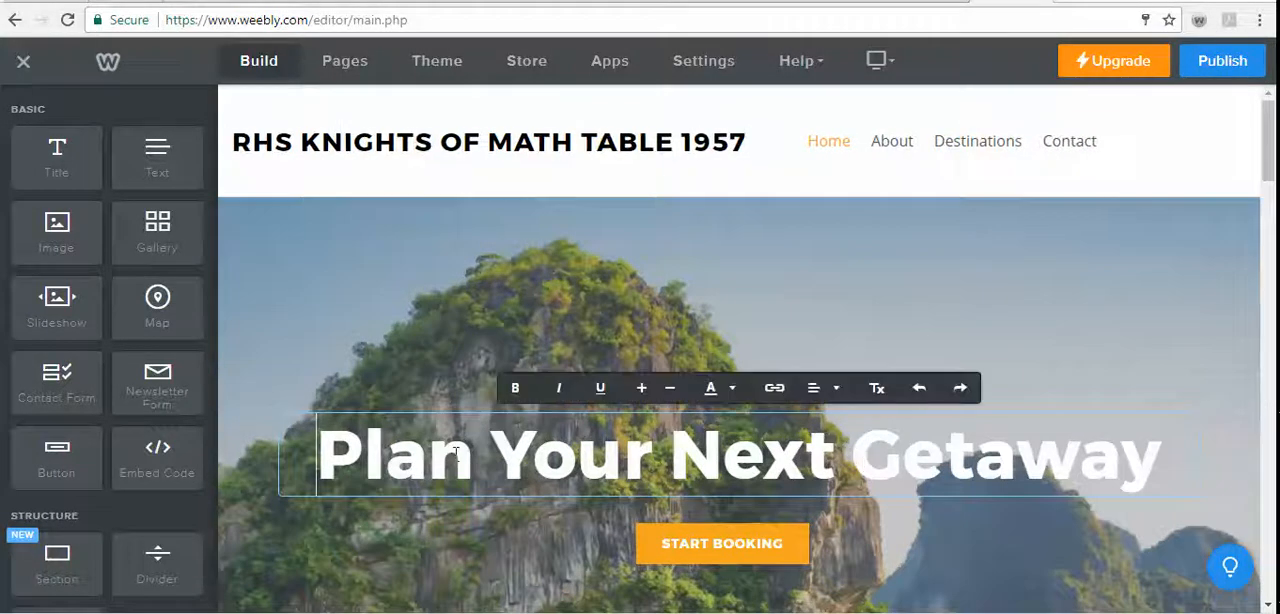
pyautogui.press('Home')
pyautogui.hotkey('shift', 'Right')
pyautogui.hotkey('shift', 'Right')
pyautogui.hotkey('shift', 'Right')
pyautogui.hotkey('shift', 'Right')
pyautogui.hotkey('shift', 'Right')
pyautogui.hotkey('shift', 'Right')
pyautogui.hotkey('shift', 'Right')
pyautogui.hotkey('shift', 'Right')
pyautogui.hotkey('shift', 'Right')
pyautogui.hotkey('shift', 'Right')
pyautogui.hotkey('shift', 'Right')
pyautogui.hotkey('shift', 'Right')
pyautogui.hotkey('shift', 'Right')
pyautogui.hotkey('shift', 'Right')
pyautogui.hotkey('shift', 'Right')
pyautogui.hotkey('shift', 'Right')
pyautogui.hotkey('shift', 'Right')
pyautogui.hotkey('shift', 'Right')
pyautogui.hotkey('shift', 'Right')
pyautogui.hotkey('shift', 'Right')
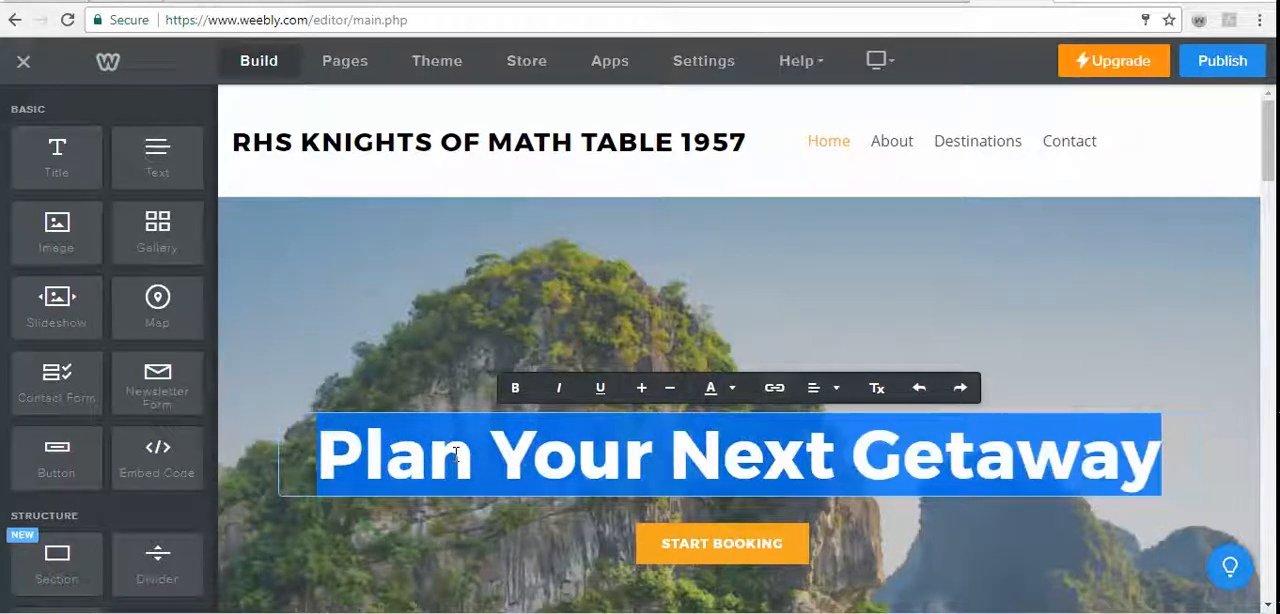
pyautogui.write('What')
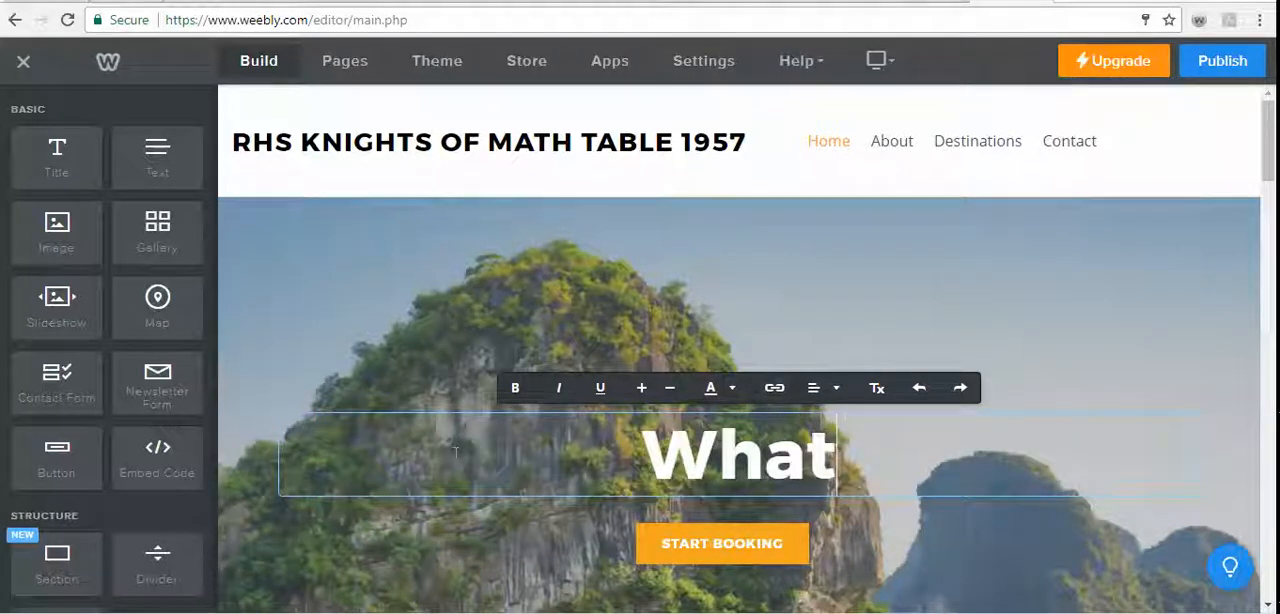
pyautogui.write(' fo')
pyautogui.press('BackSpace')
pyautogui.press('BackSpace')
pyautogui.write('do')
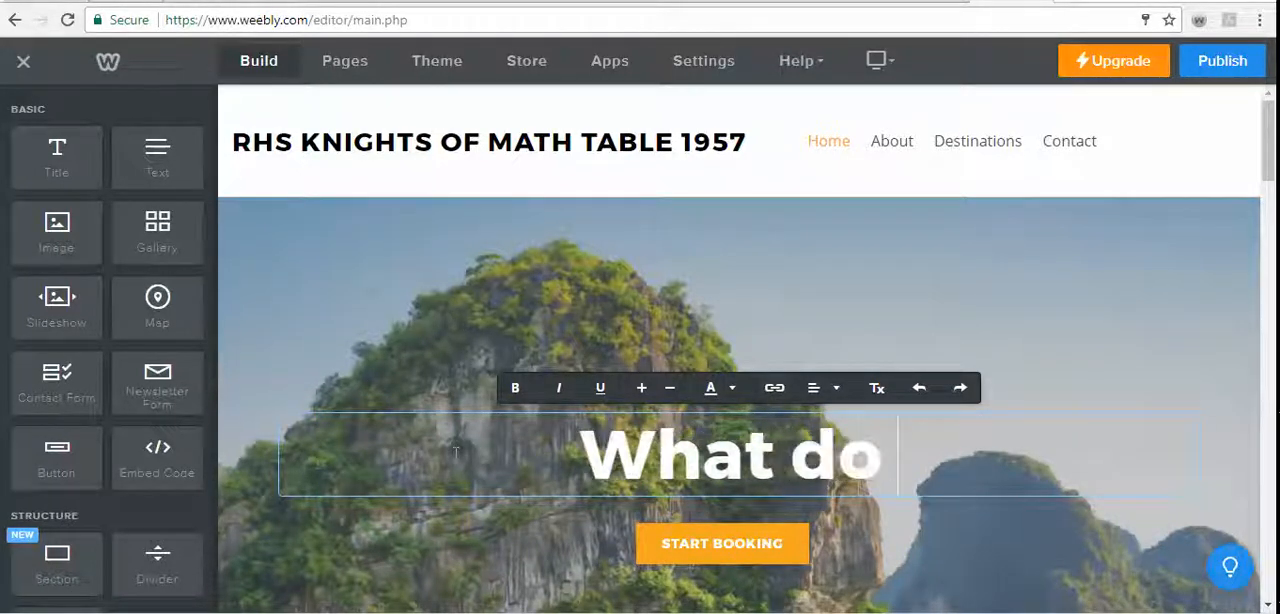
pyautogui.write(' you')
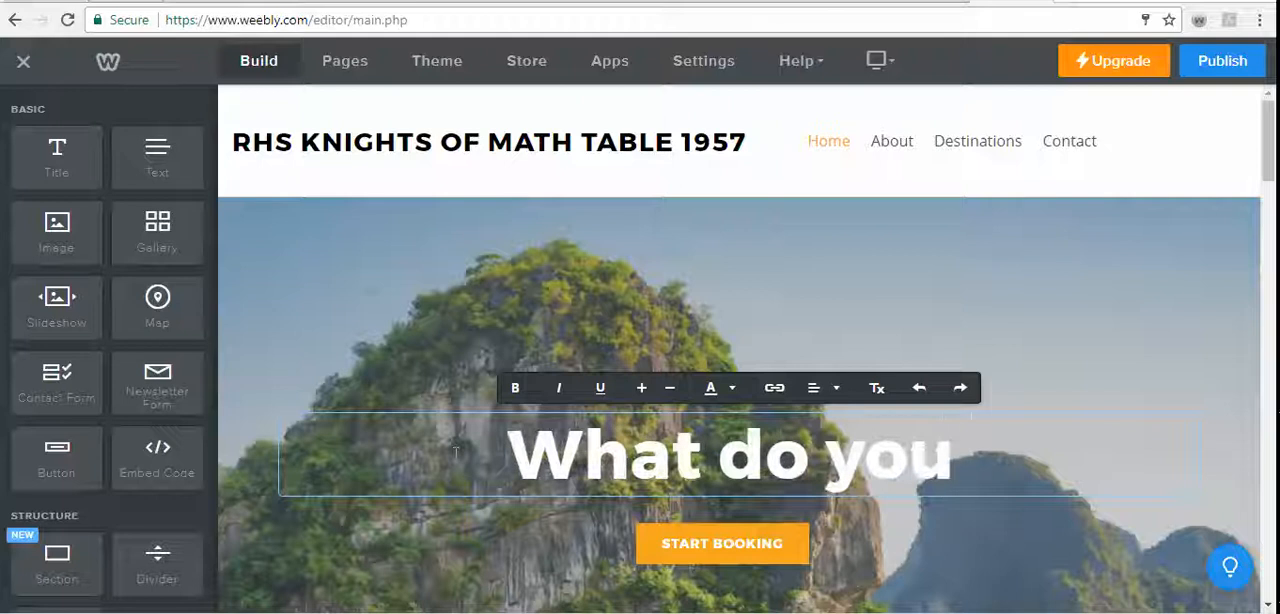
pyautogui.write(' want to ')
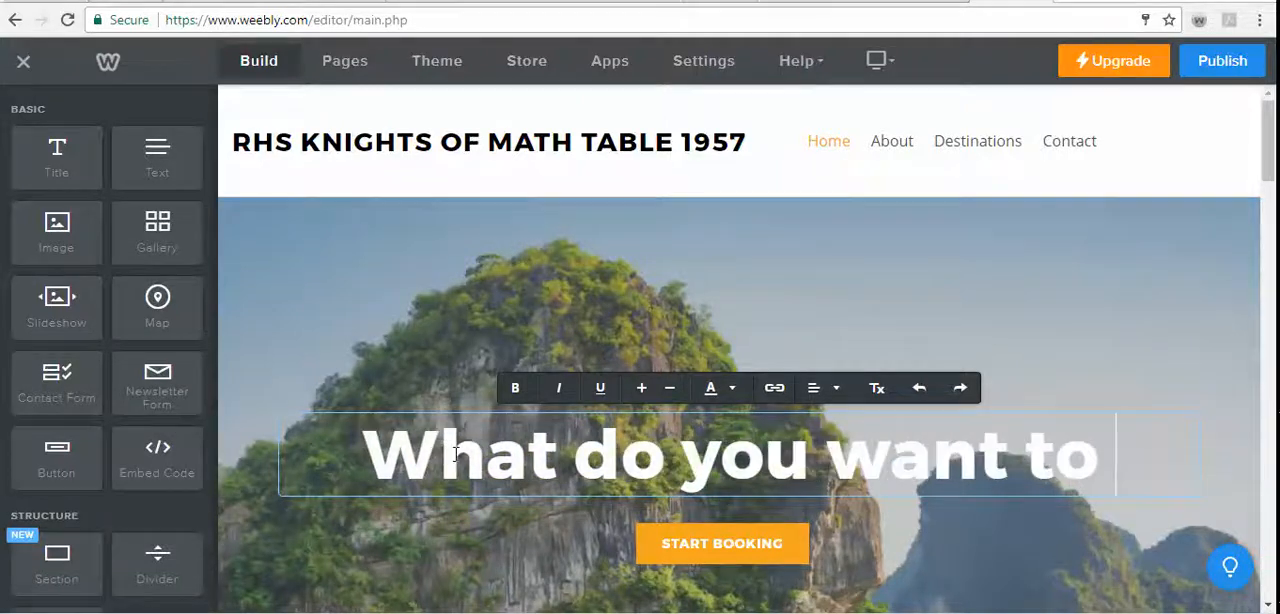
pyautogui.write('know abo')
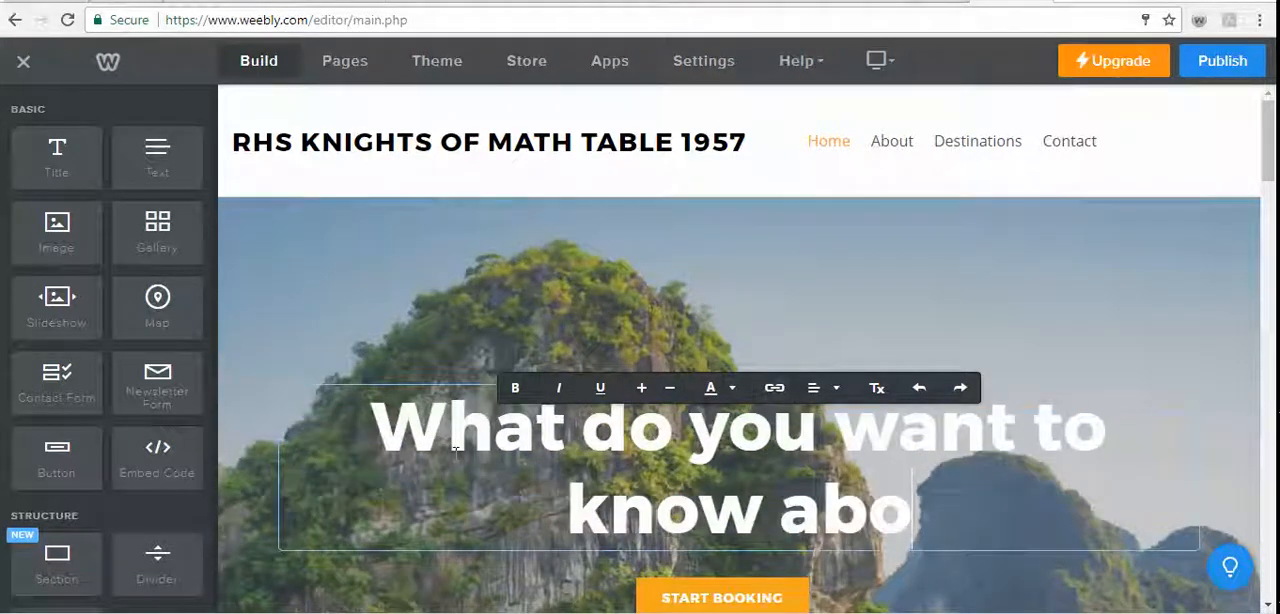
pyautogui.write('ut math')
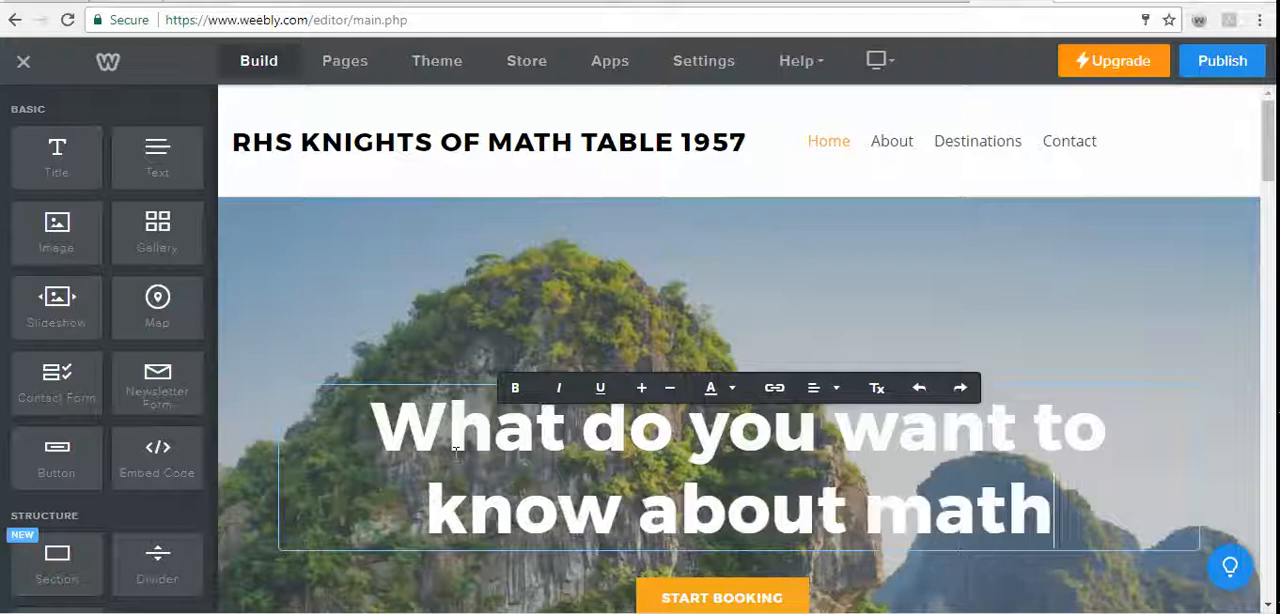
pyautogui.write('?')
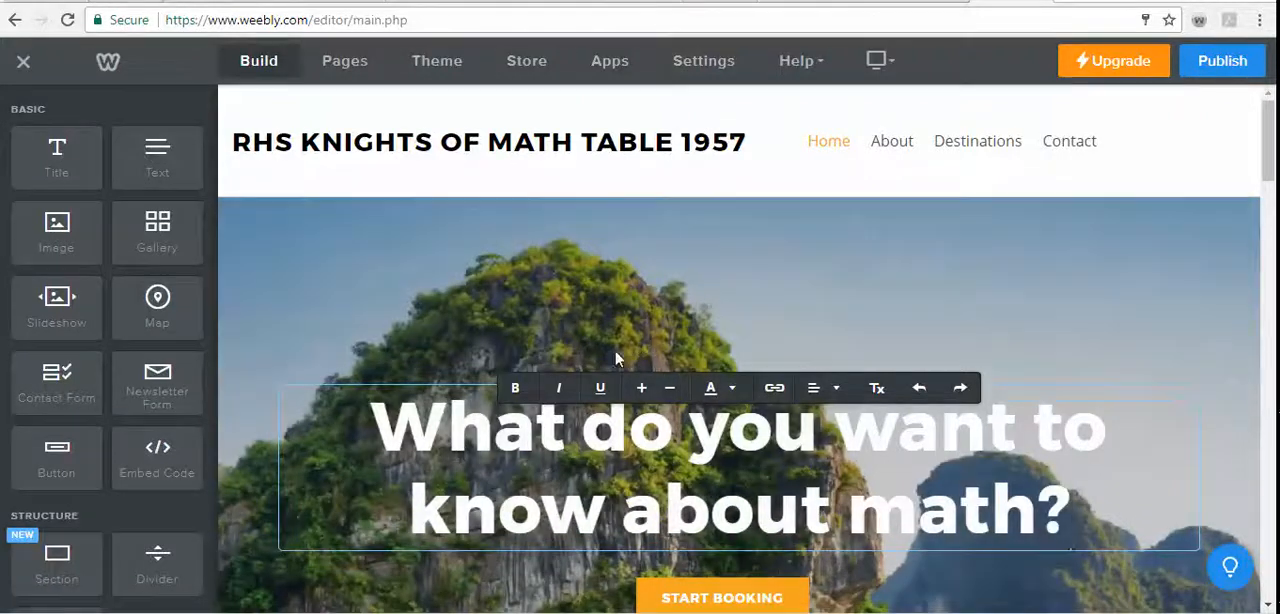
pyautogui.click(639, 336)
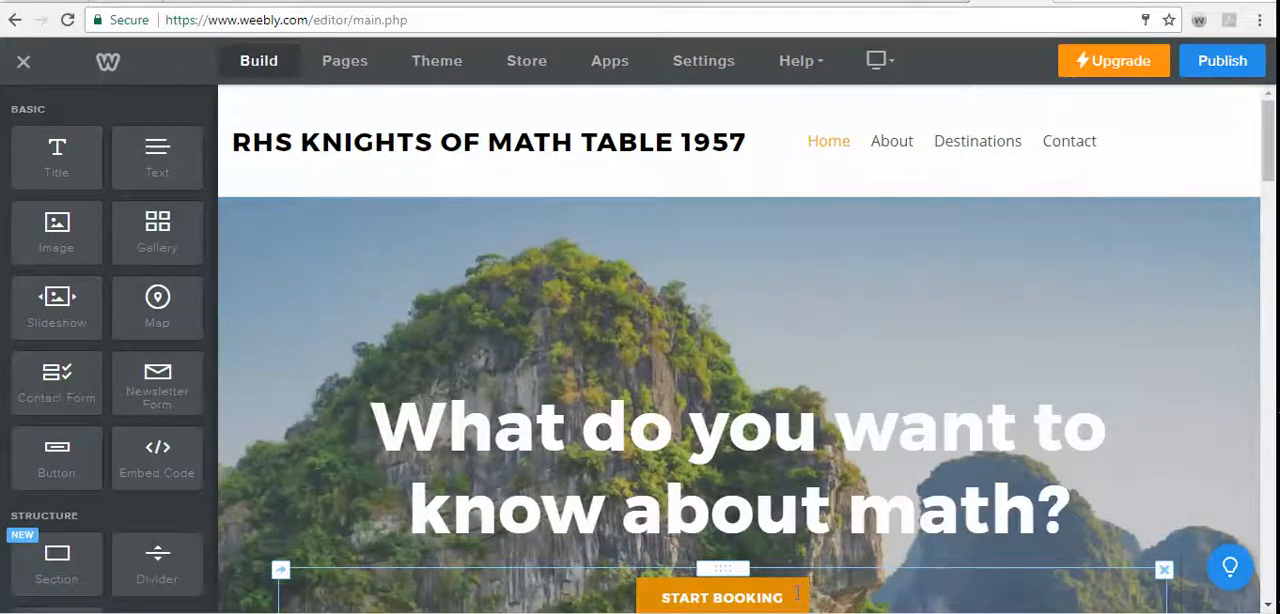
# - Delete the START BOOKING button from the home page banner
pyautogui.scroll(-2, 785, 568)
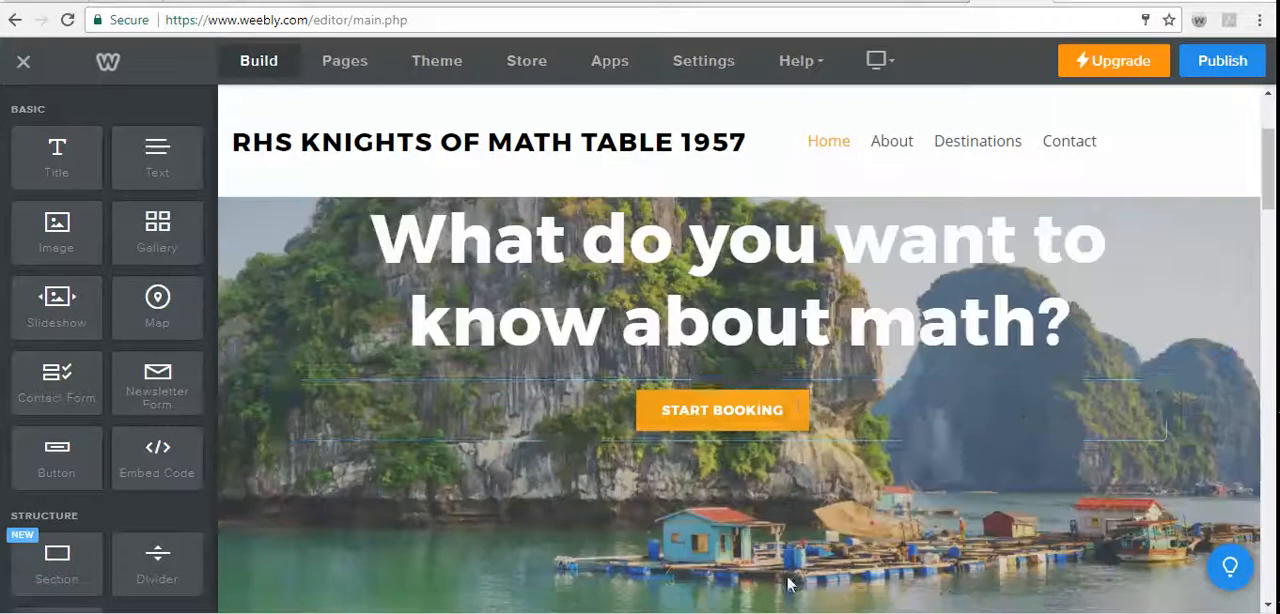
pyautogui.click(1163, 386)
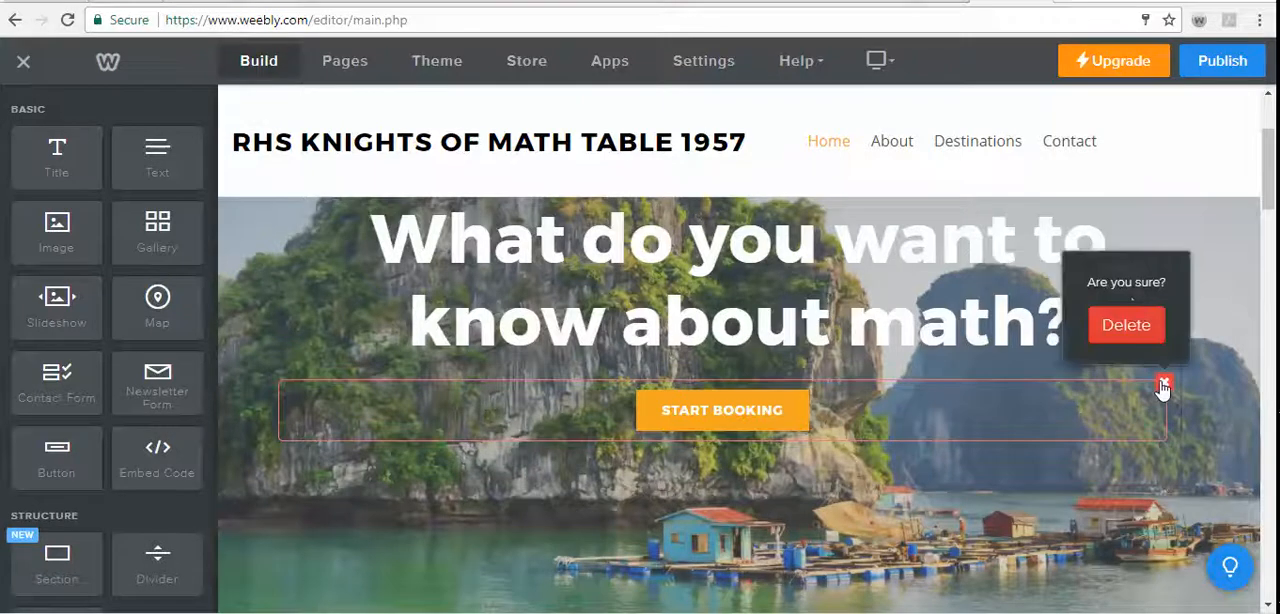
pyautogui.click(1143, 324)
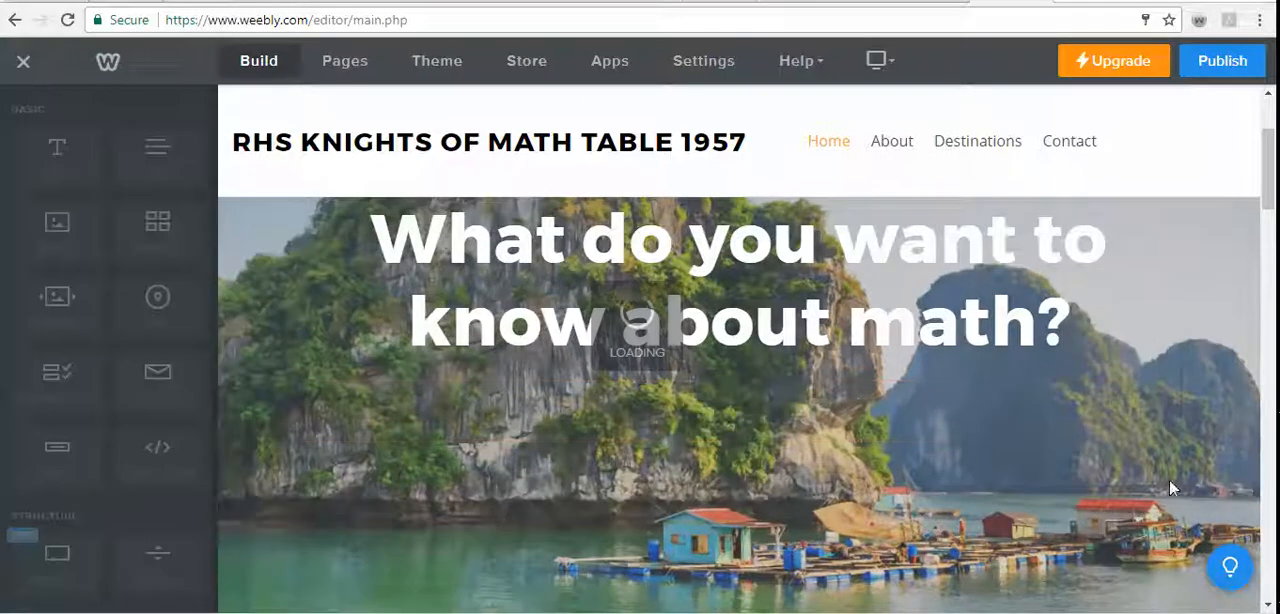
# - Replace the banner's background image with the uploaded file "Sword and R image 9-10-17"
pyautogui.scroll(-5, 1016, 493)
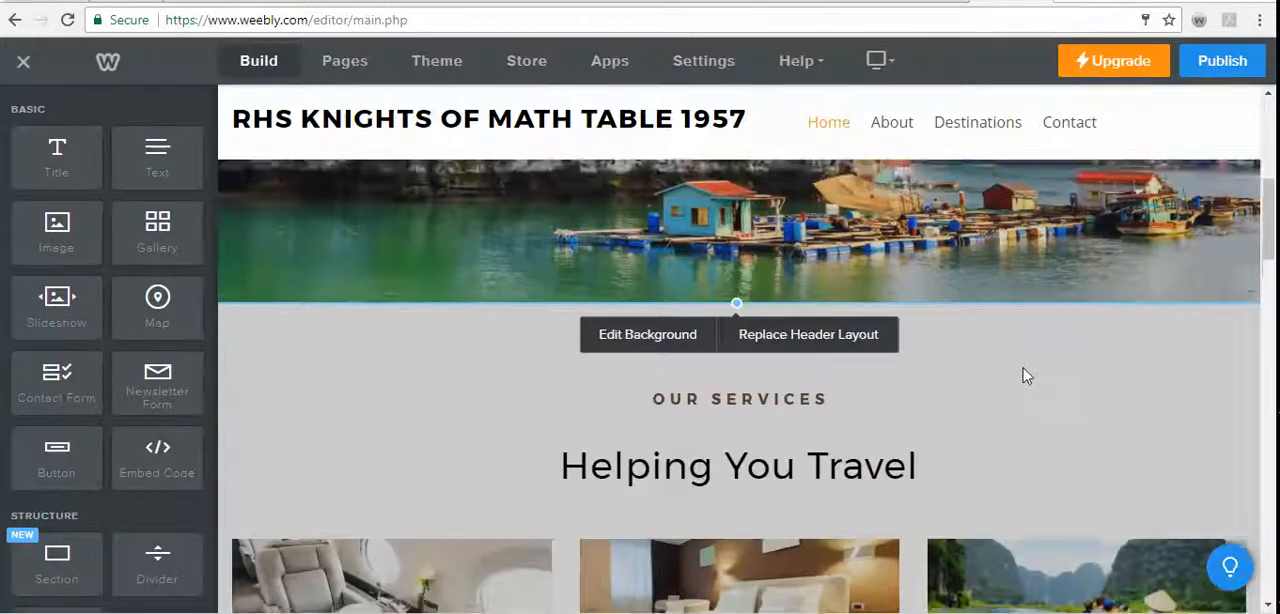
pyautogui.scroll(3, 1023, 372)
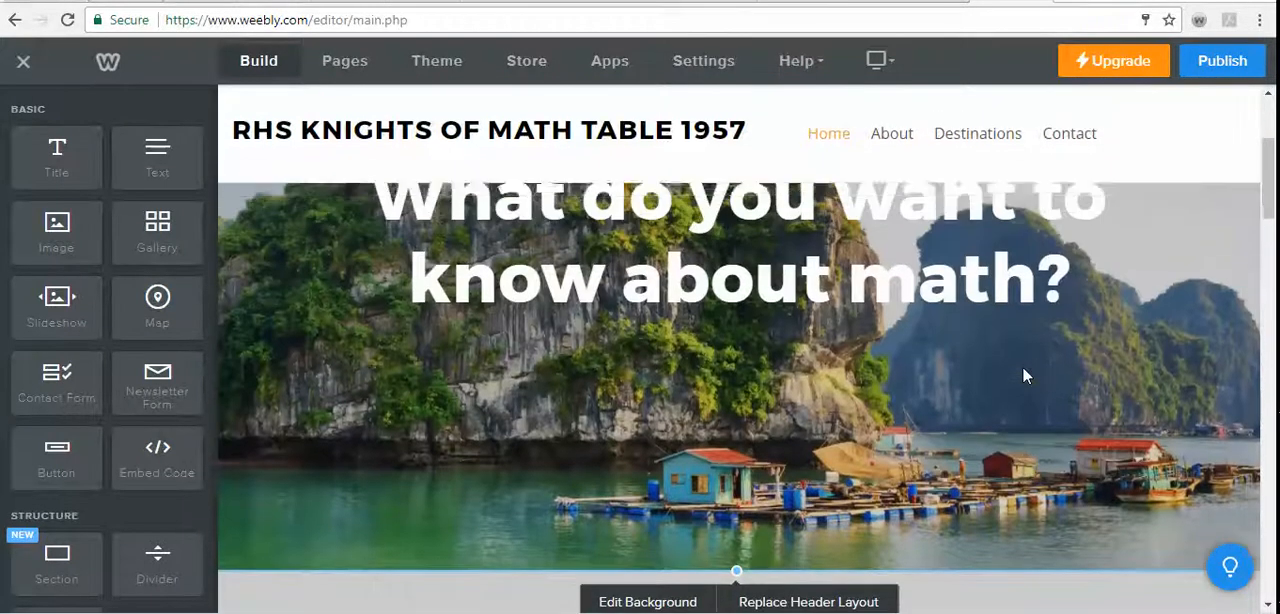
pyautogui.click(694, 602)
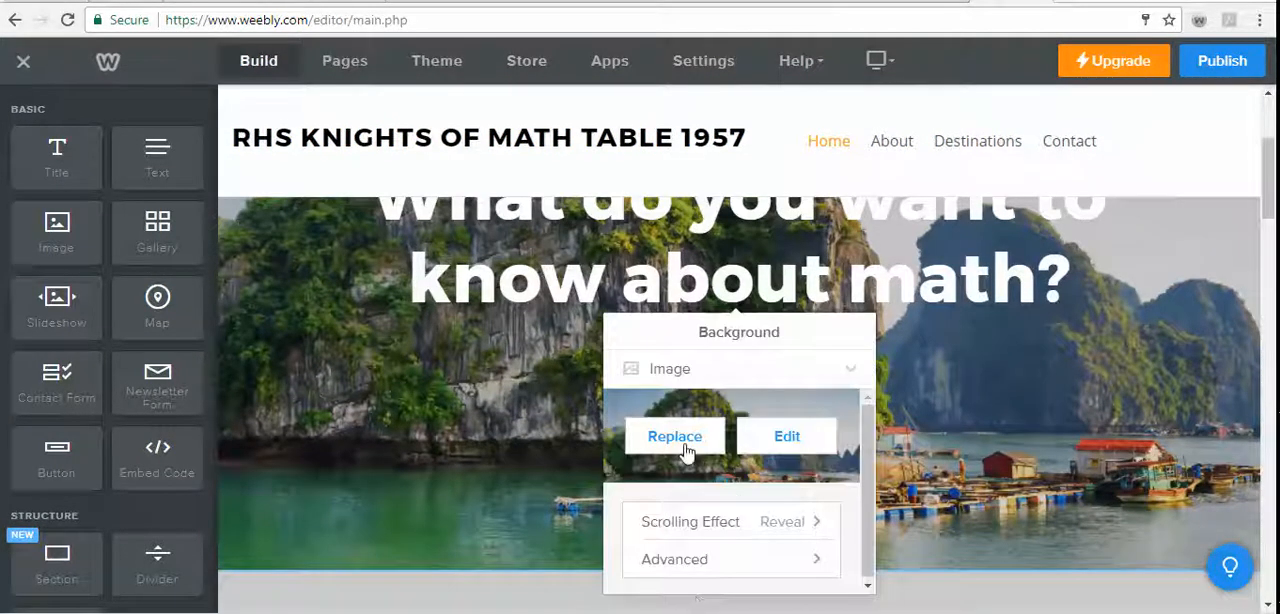
pyautogui.click(675, 440)
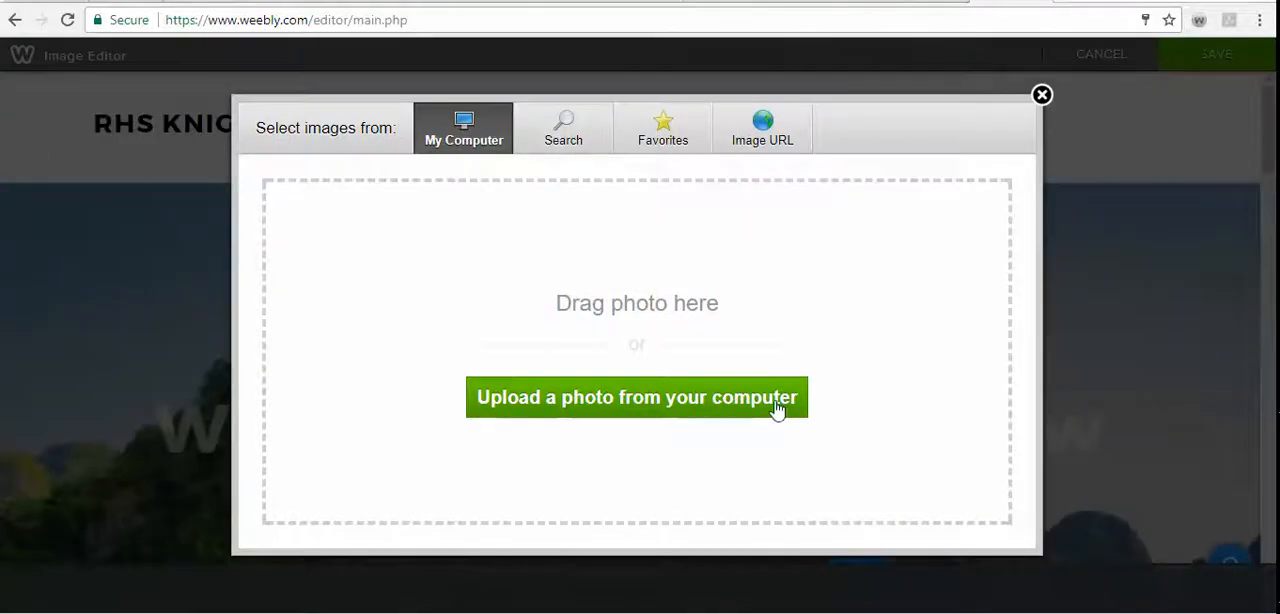
pyautogui.click(777, 400)
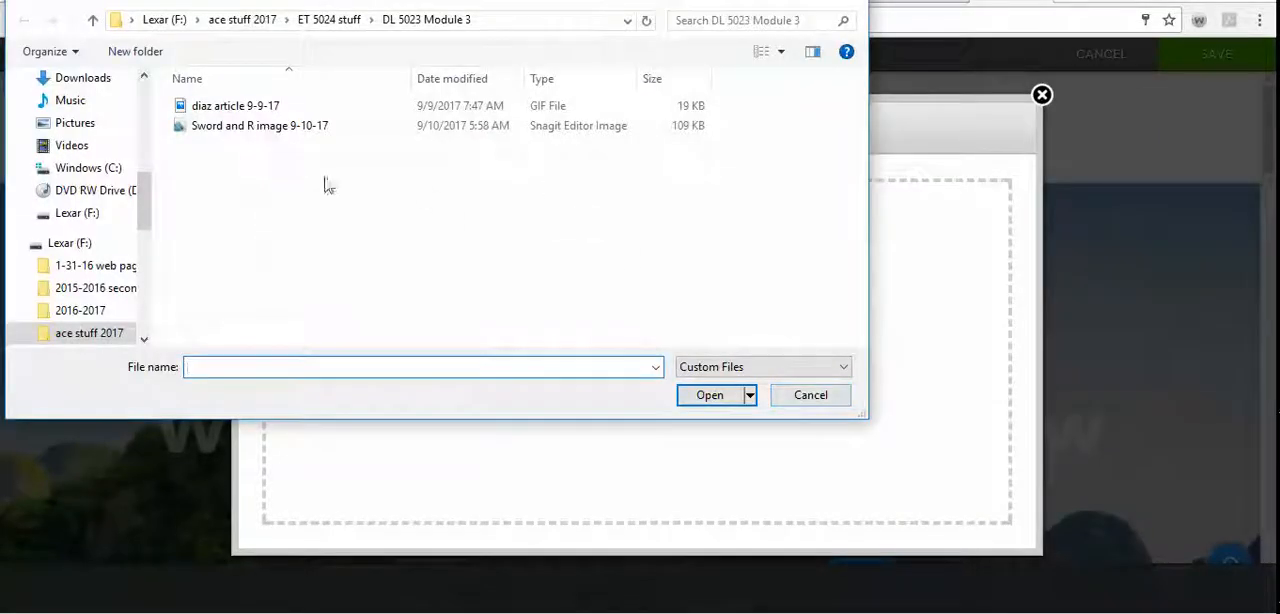
pyautogui.click(288, 127)
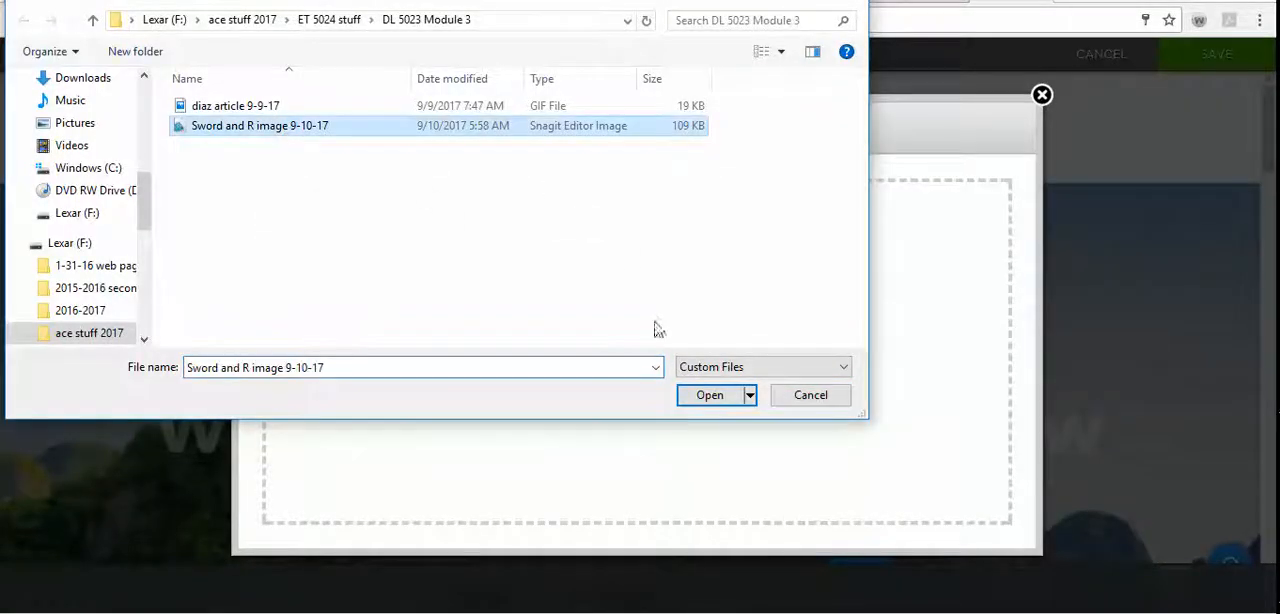
pyautogui.click(709, 396)
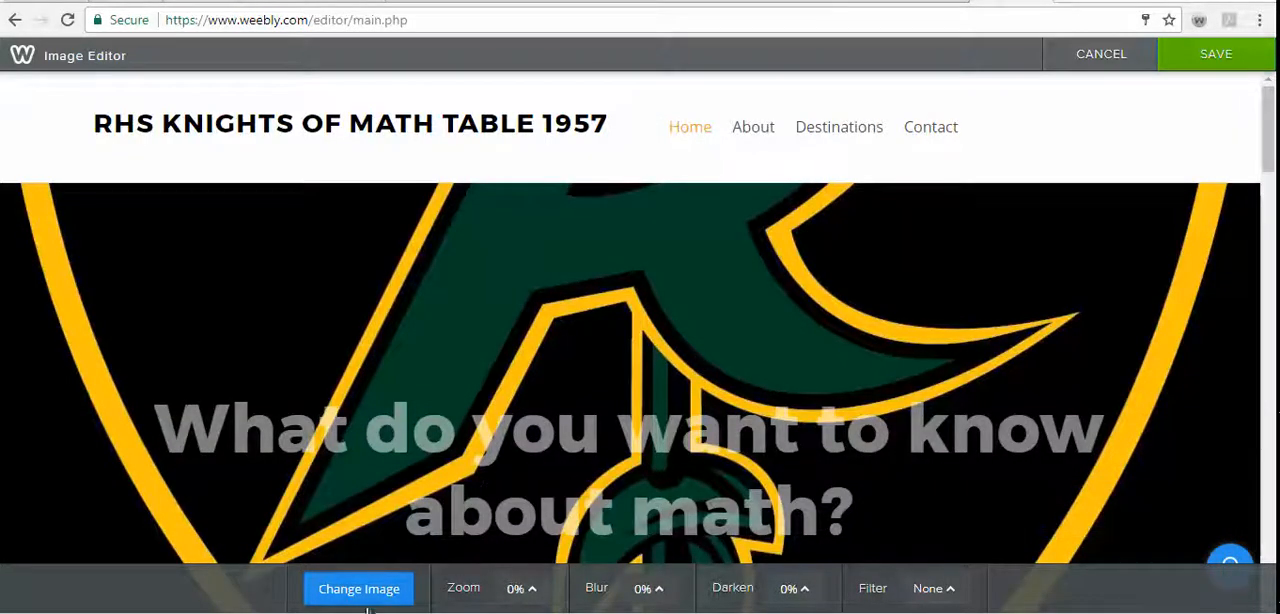
# - Select the Richwoods Knights image among the available backgrounds, review it on the page, and save the banner background
pyautogui.click(362, 588)
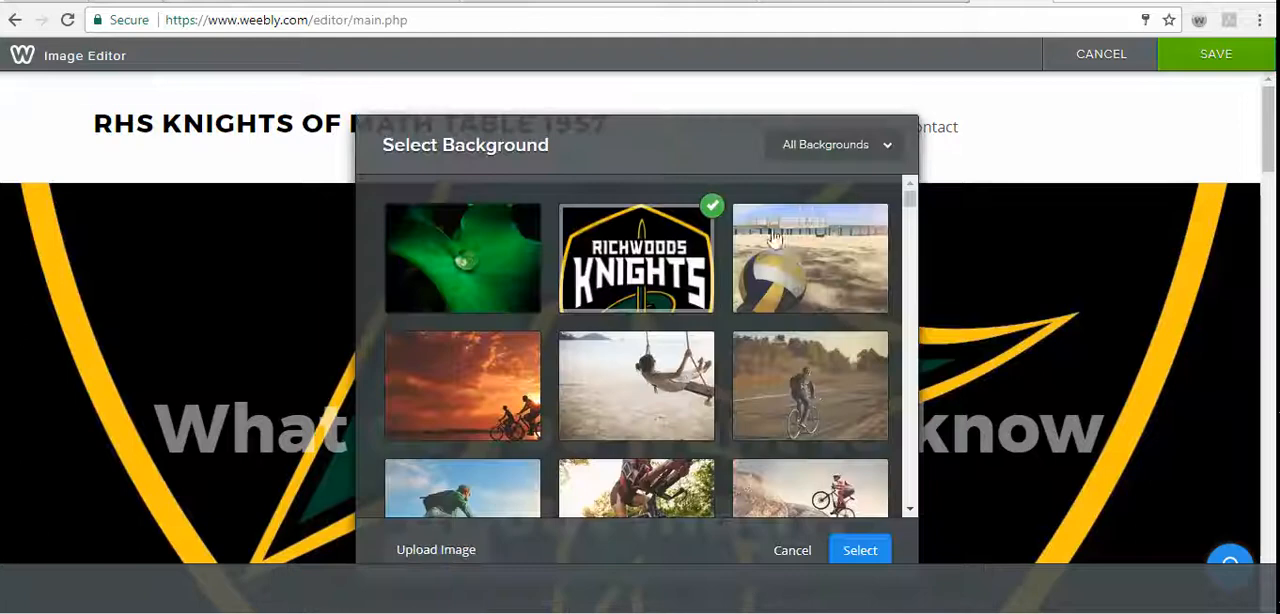
pyautogui.click(852, 555)
pyautogui.scroll(-5, 997, 457)
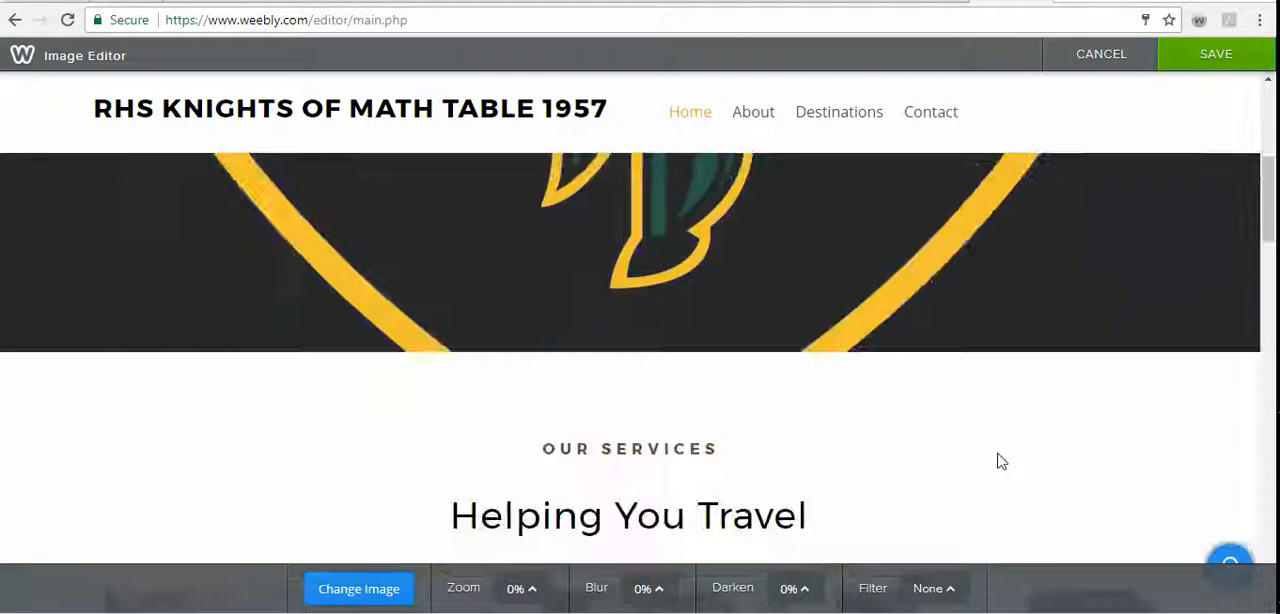
pyautogui.scroll(4, 997, 457)
pyautogui.scroll(-1, 997, 457)
pyautogui.scroll(-5, 997, 464)
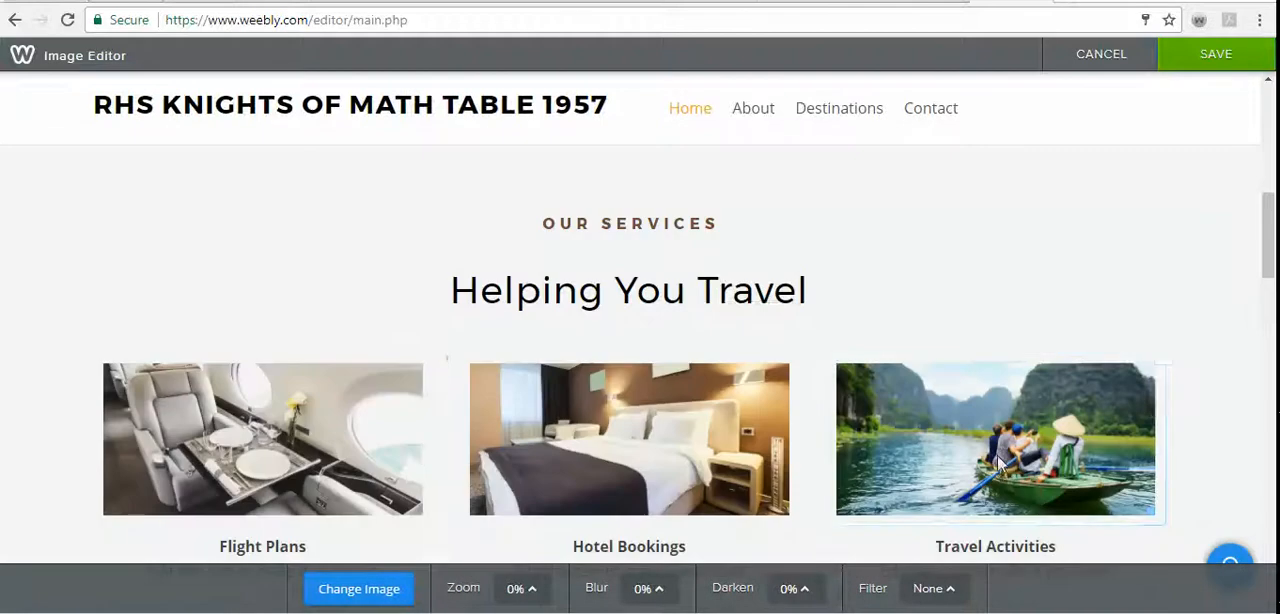
pyautogui.scroll(-2, 869, 400)
pyautogui.scroll(6, 889, 440)
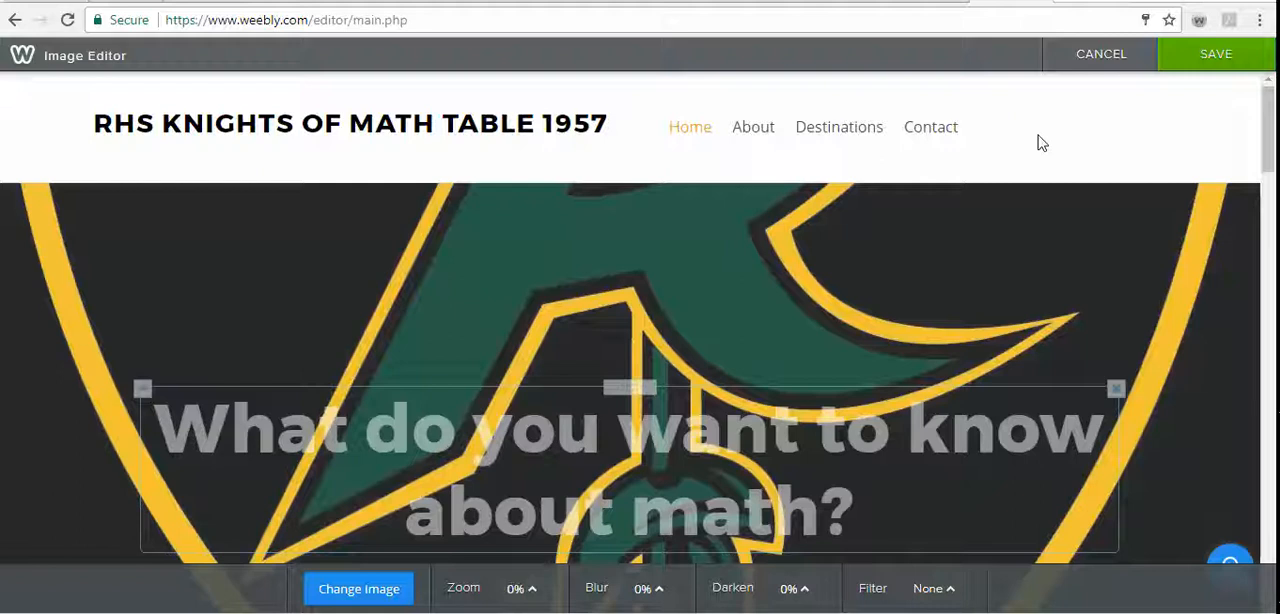
pyautogui.click(1195, 57)
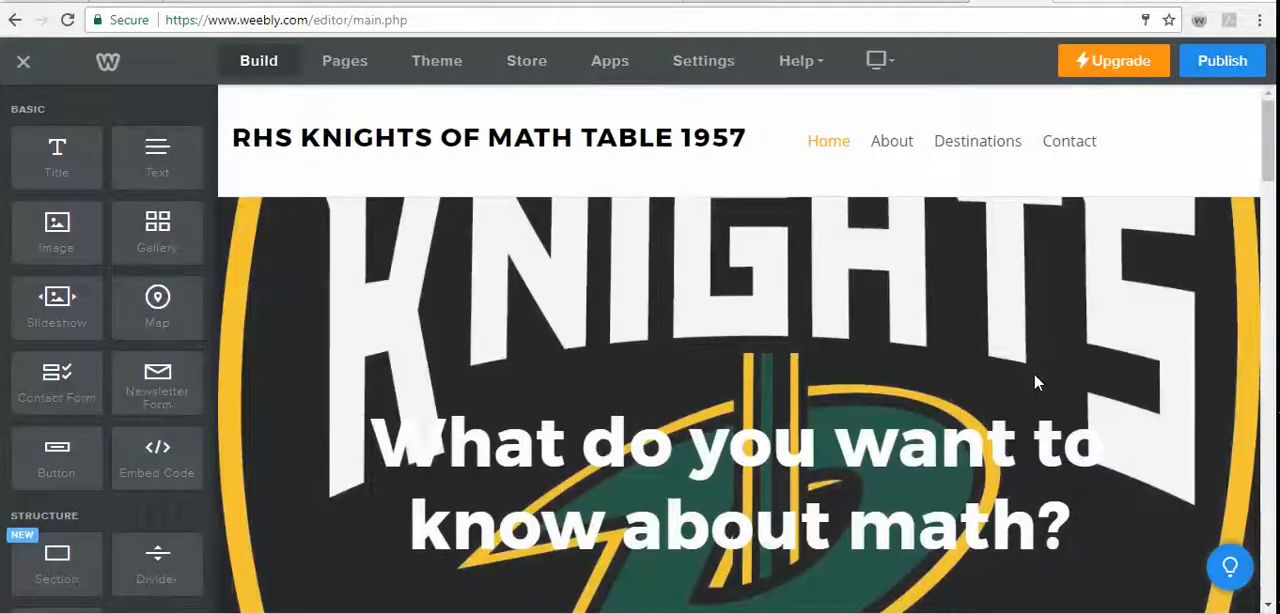
# - Replace the "Flight Plans" caption in the services section with "Algebra"
pyautogui.scroll(-6, 1035, 381)
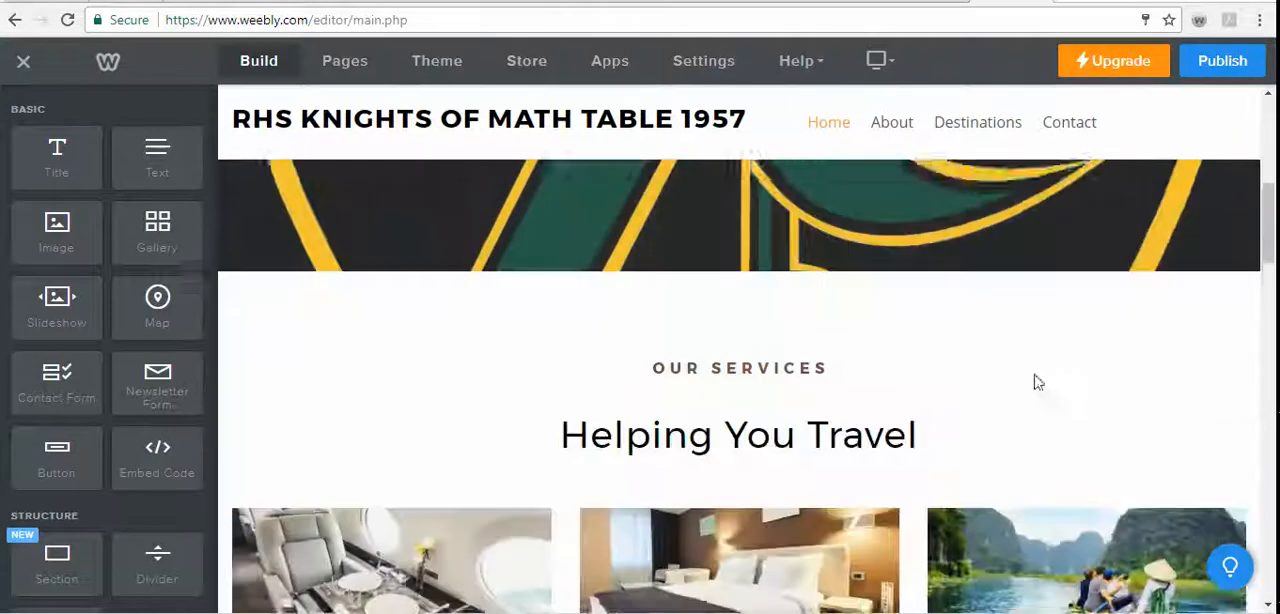
pyautogui.scroll(-2, 1035, 381)
pyautogui.click(822, 166)
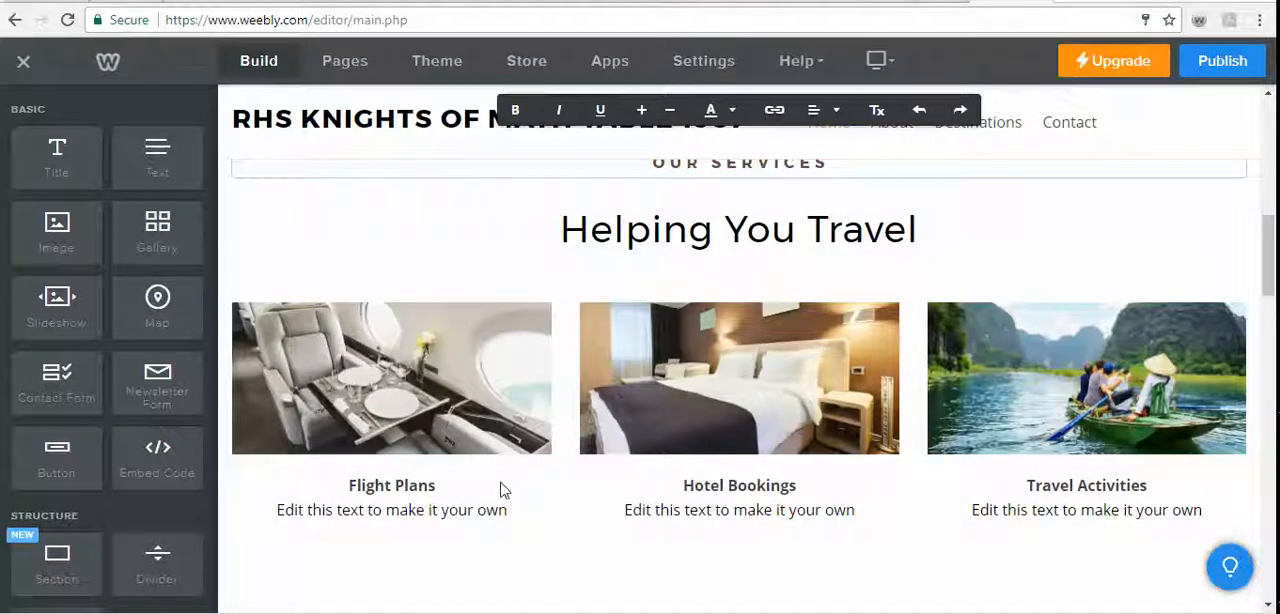
pyautogui.click(436, 488)
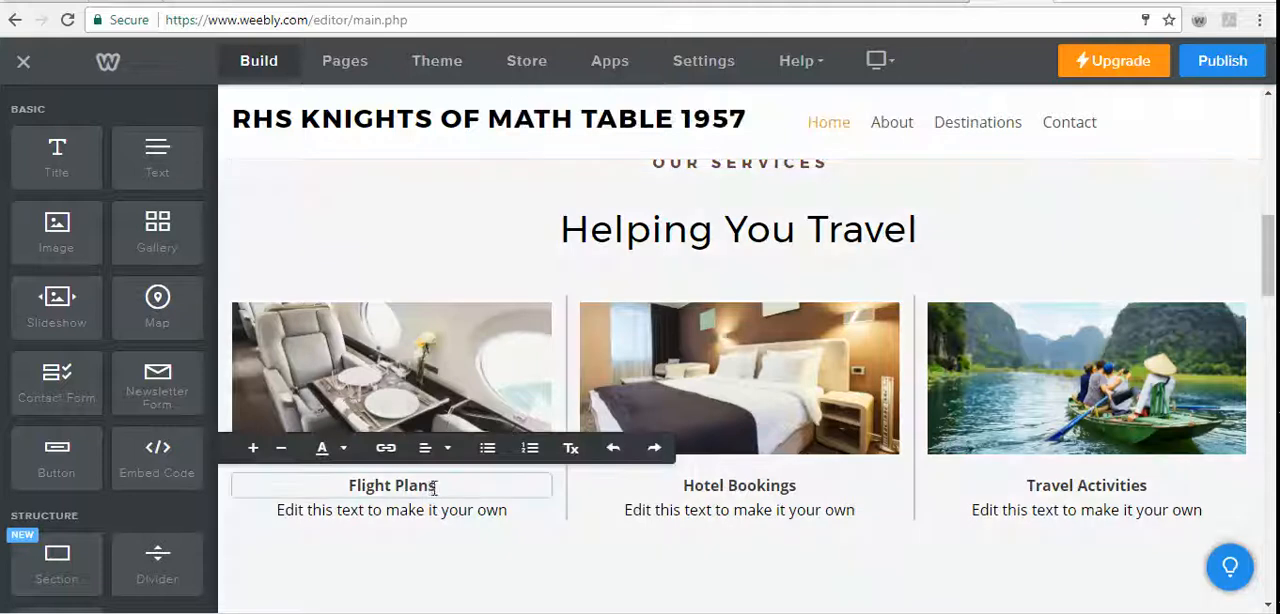
pyautogui.moveTo(437, 488); pyautogui.dragTo(336, 488)
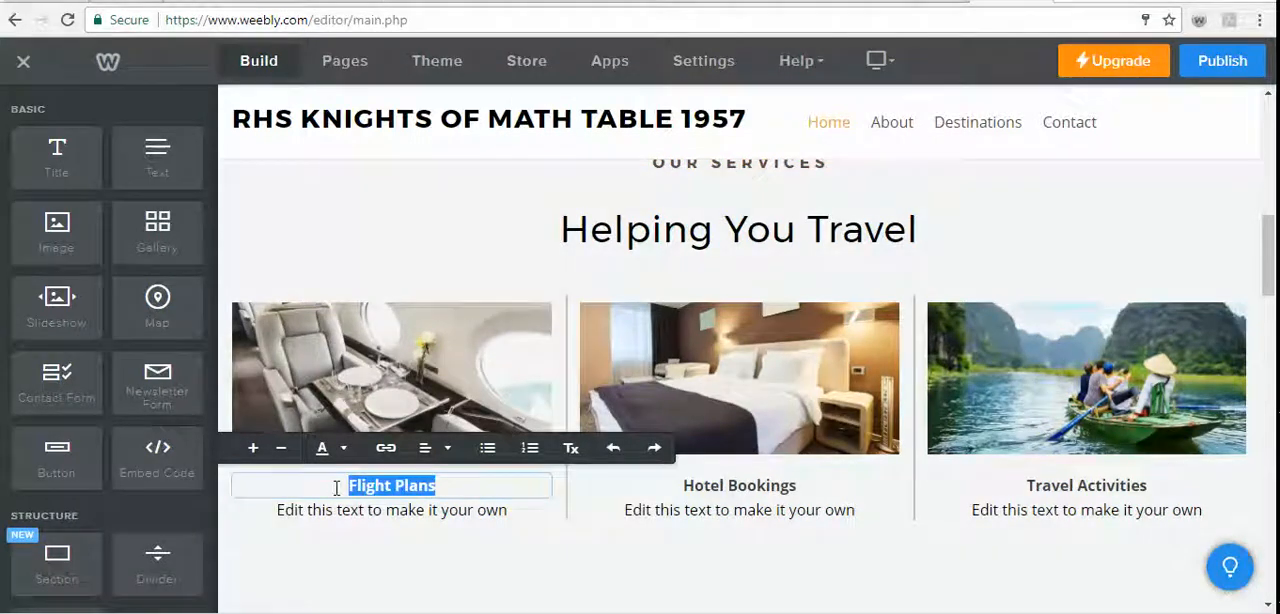
pyautogui.write('Al')
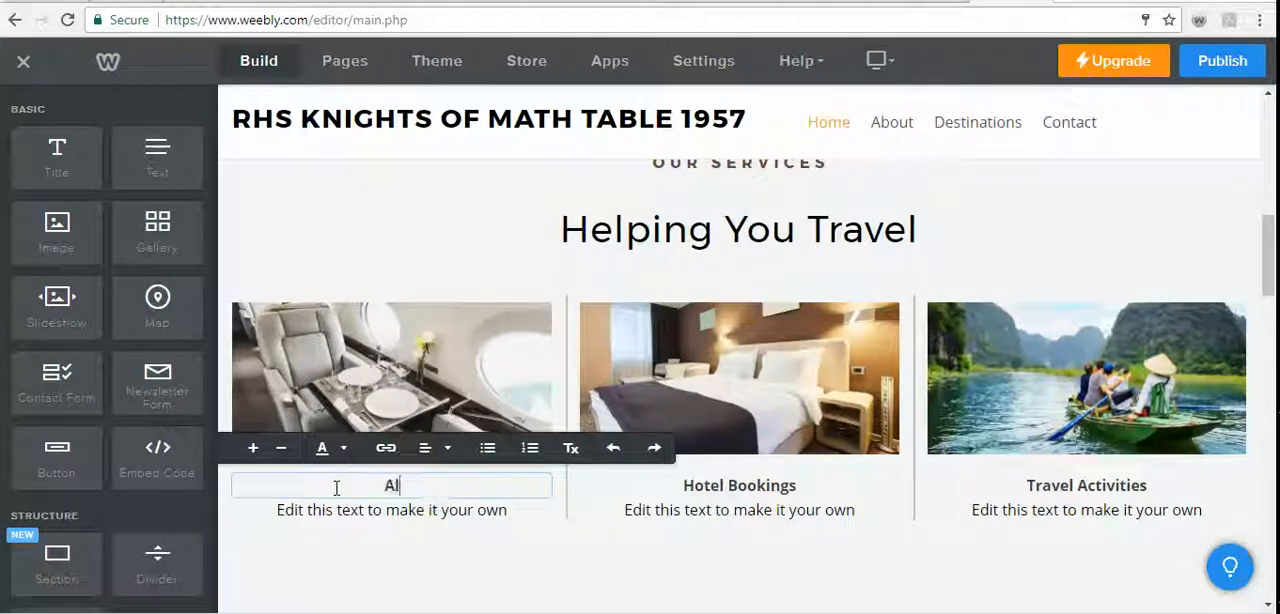
pyautogui.write('gebra')
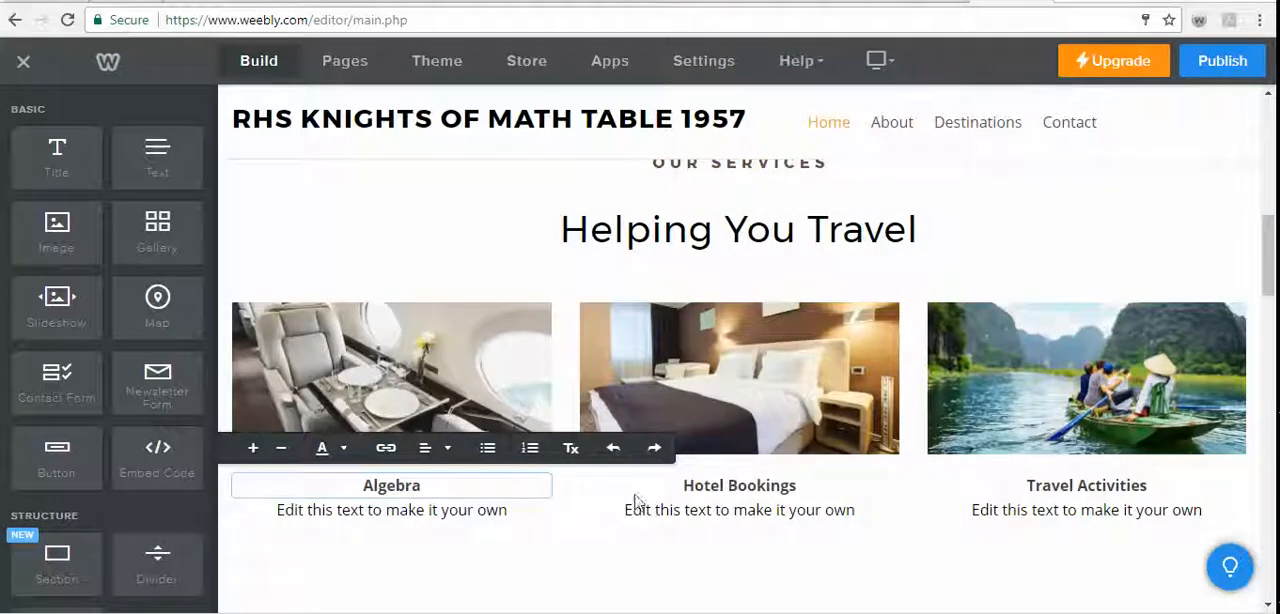
# - Replace the "Hotel Bookings" caption with "Geometry"
pyautogui.click(712, 490)
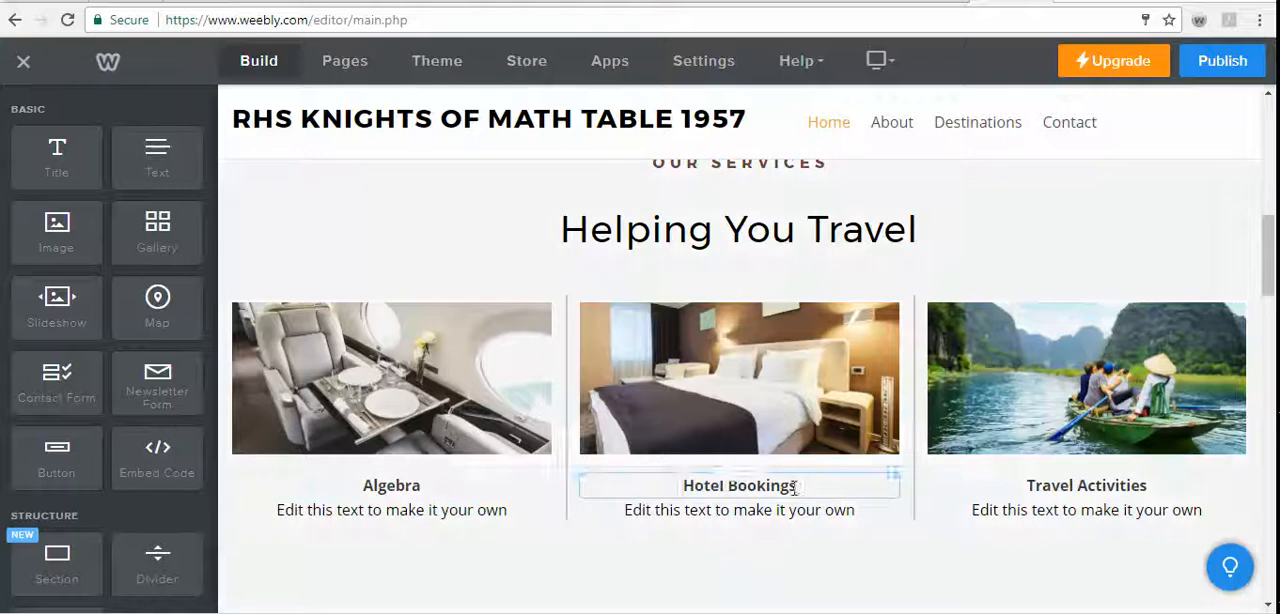
pyautogui.moveTo(793, 485); pyautogui.dragTo(665, 477)
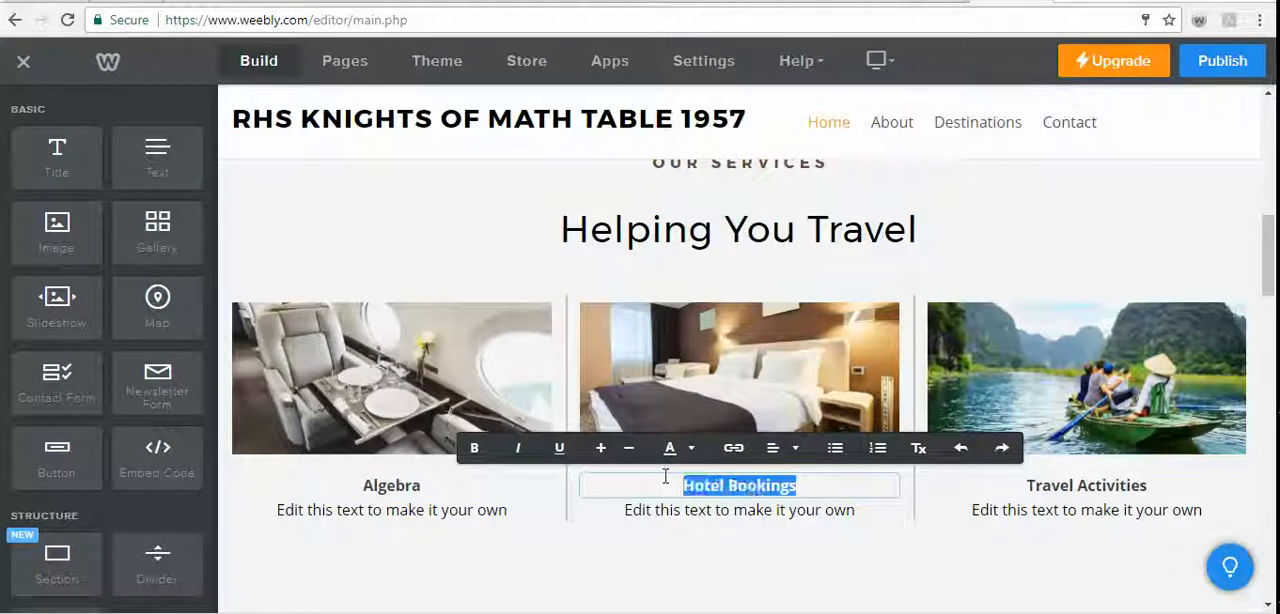
pyautogui.write('Geometr')
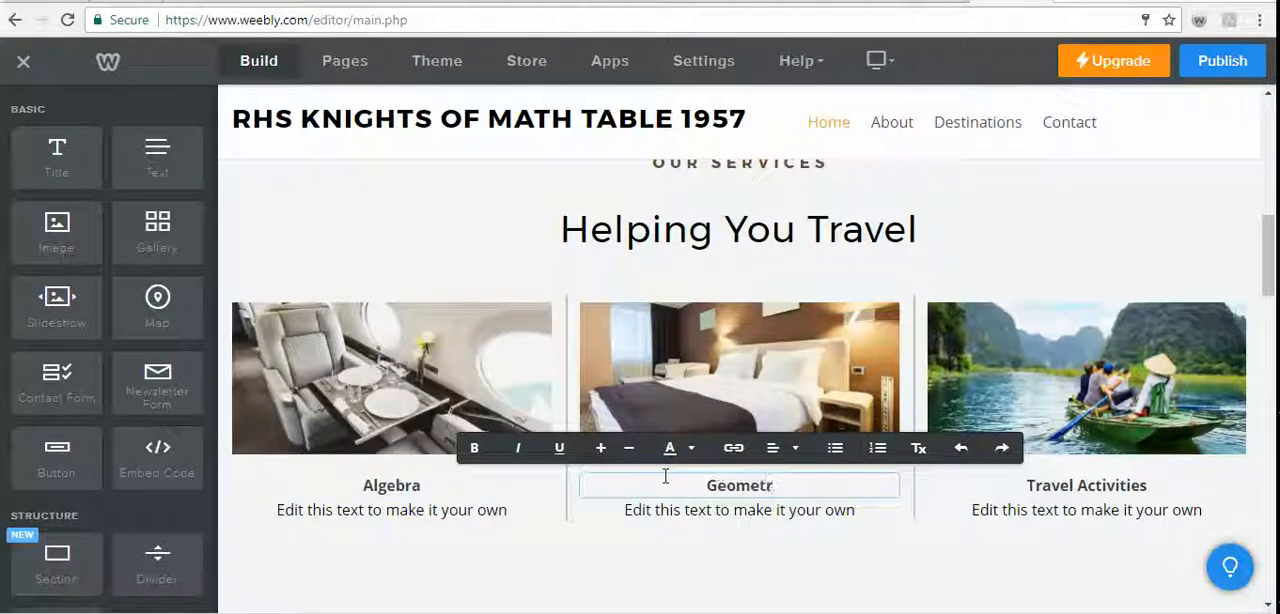
pyautogui.write('y')
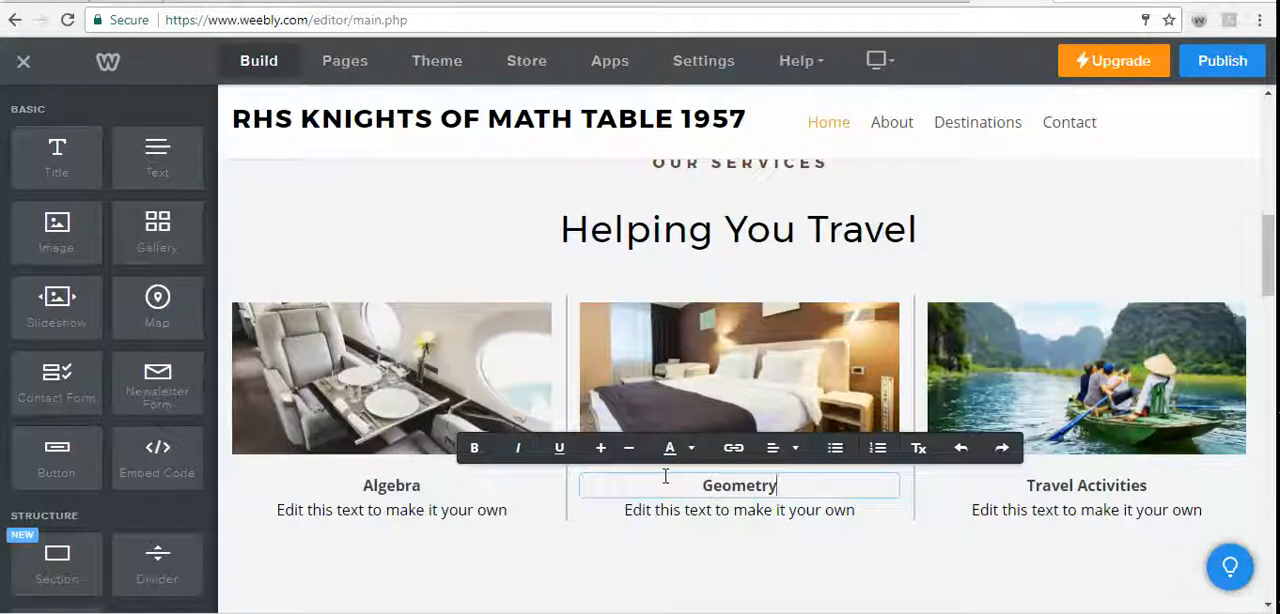
# - Replace the "Travel Activities" caption with "Beyond Algebra 2"
pyautogui.click(1145, 487)
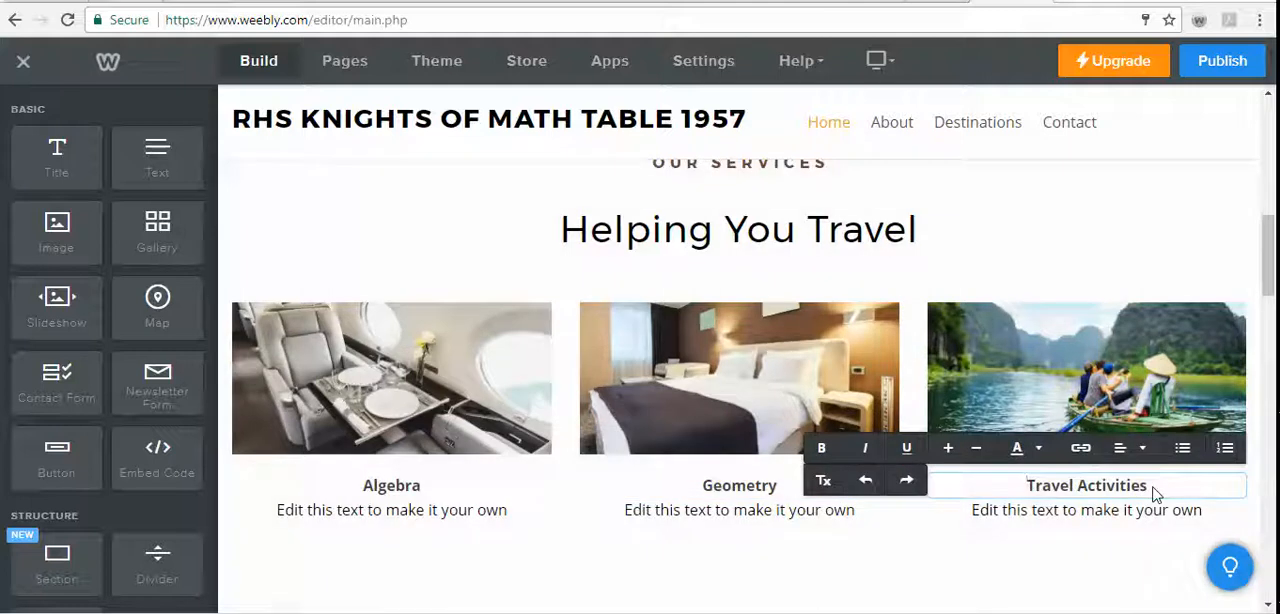
pyautogui.click(1150, 487)
pyautogui.moveTo(1150, 487); pyautogui.dragTo(1022, 483)
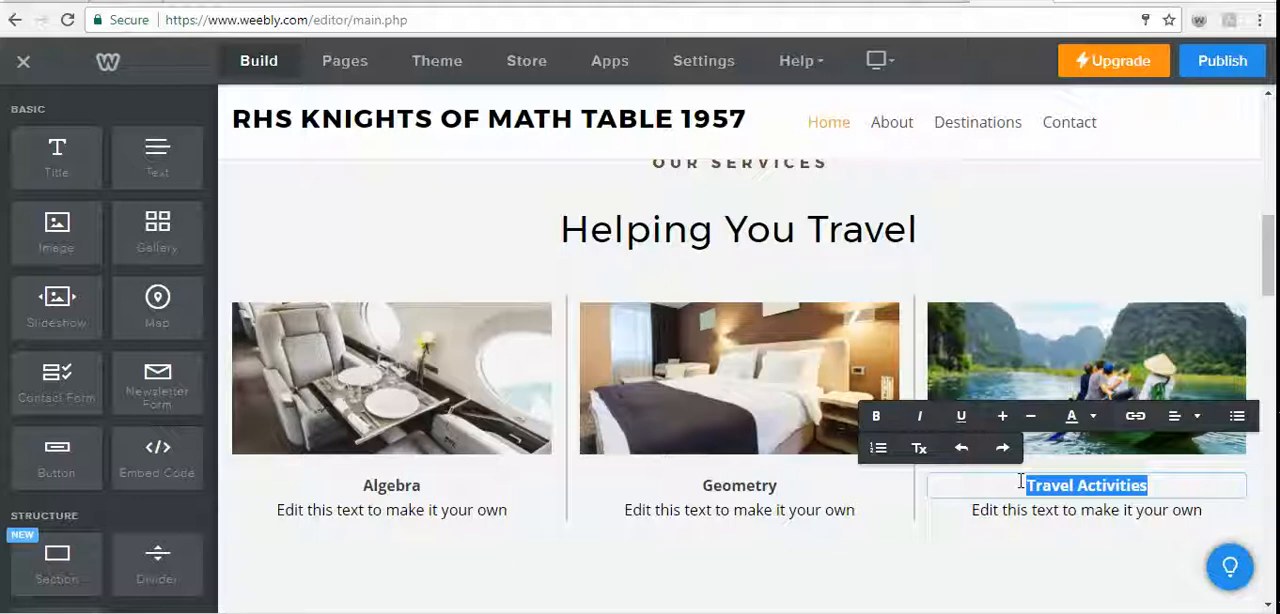
pyautogui.write('Be')
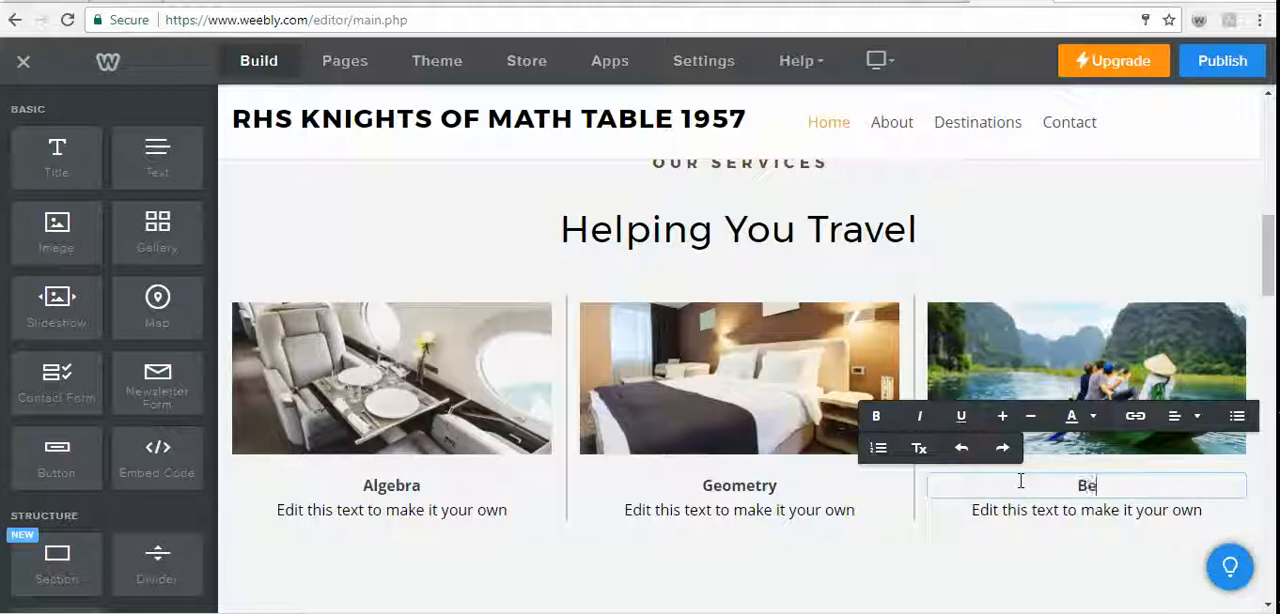
pyautogui.write('yond Algebra 2')
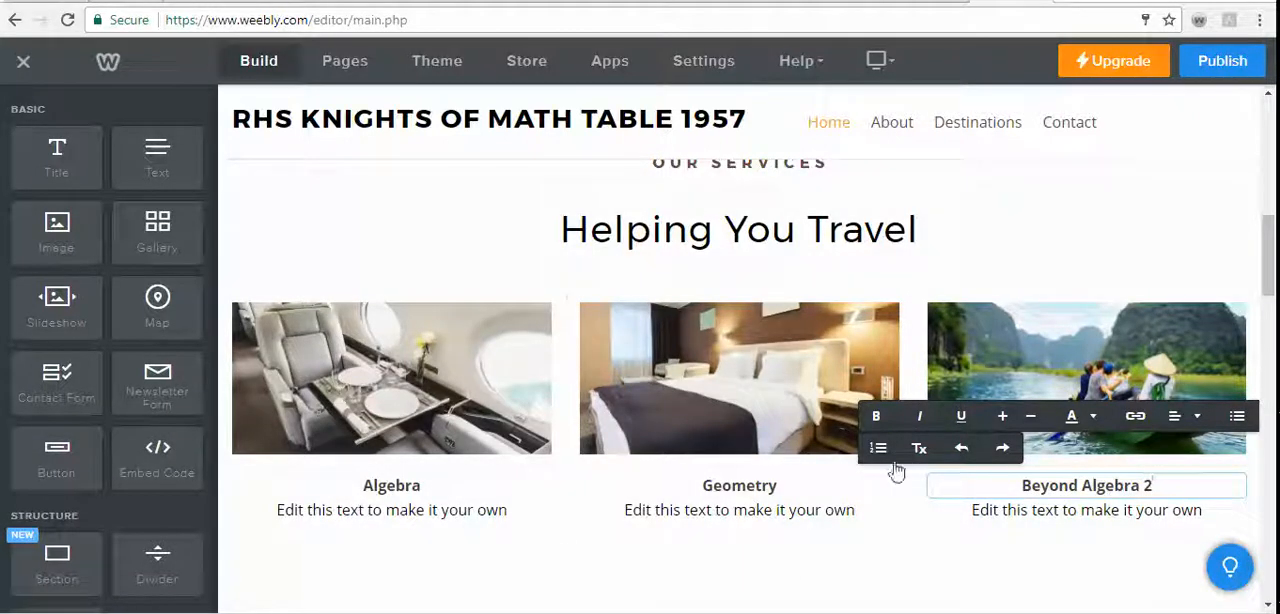
pyautogui.click(766, 543)
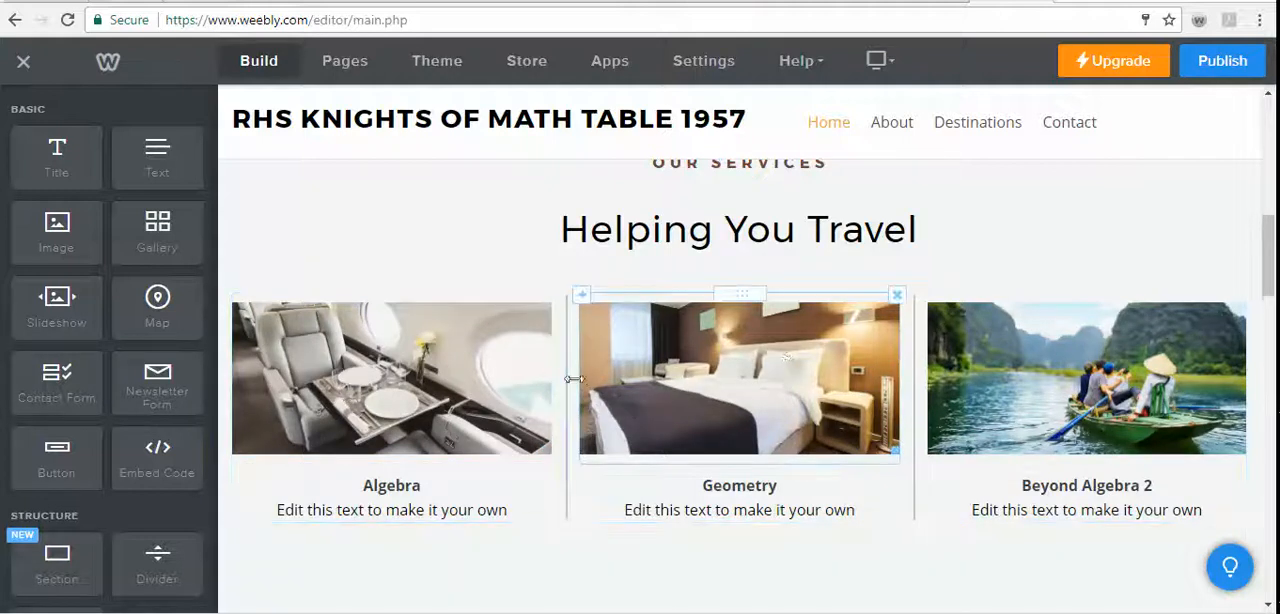
# - Extend the Algebra caption so it reads "Algebra 1 and Algebra 2"
pyautogui.click(441, 481)
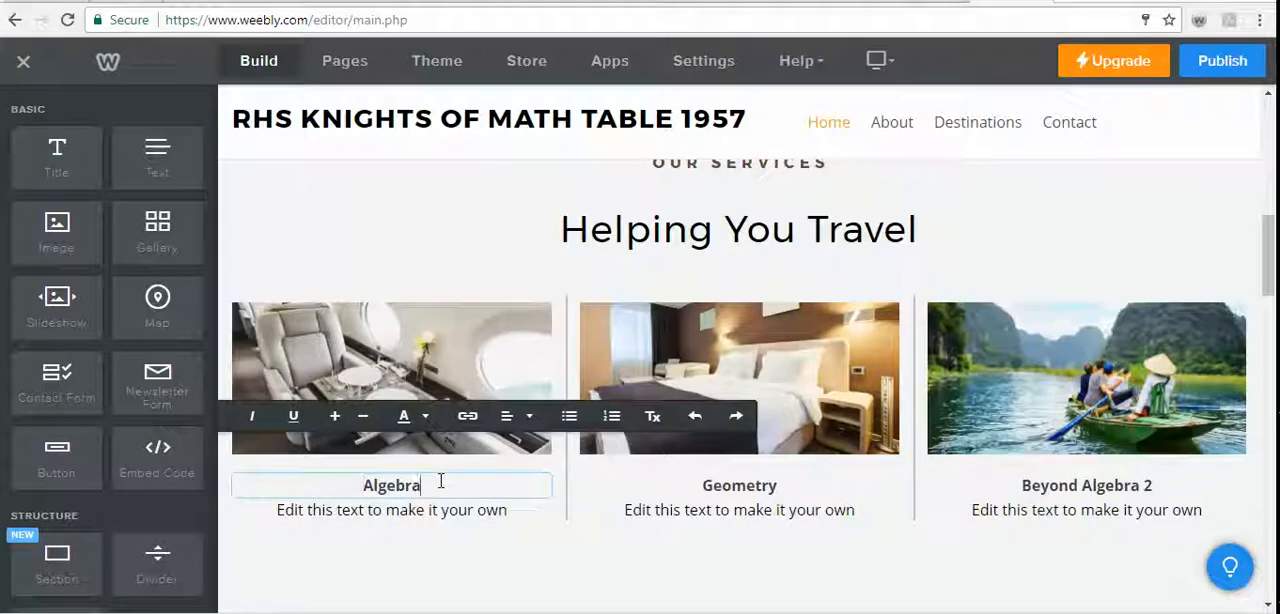
pyautogui.write('1 and')
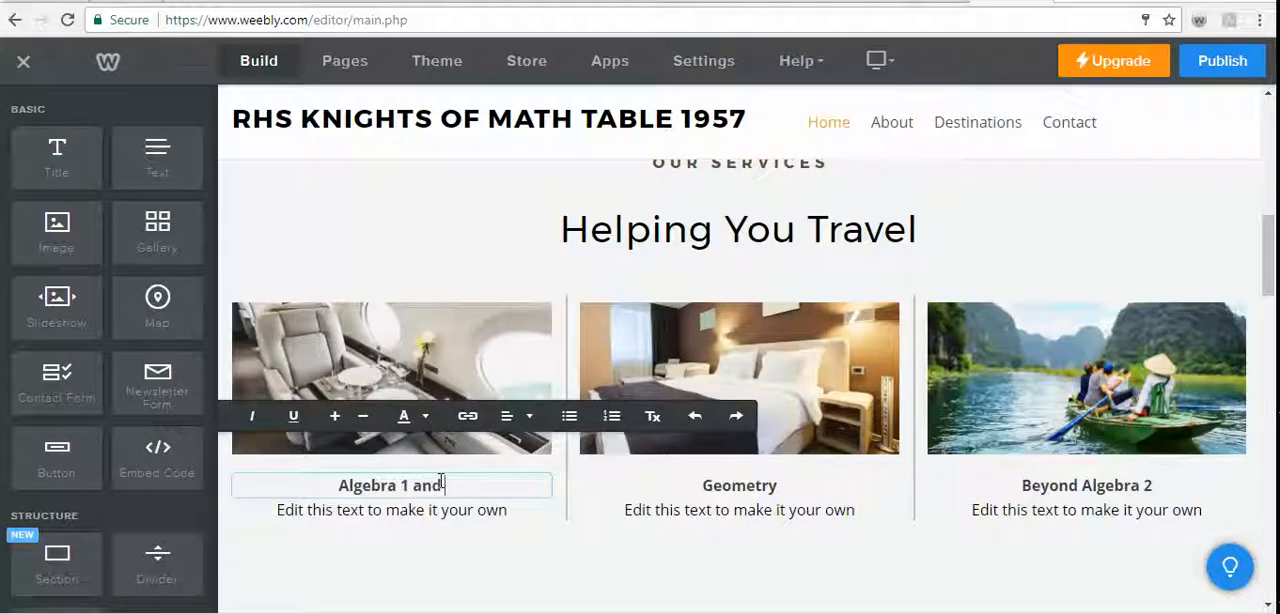
pyautogui.write(' Algebra ')
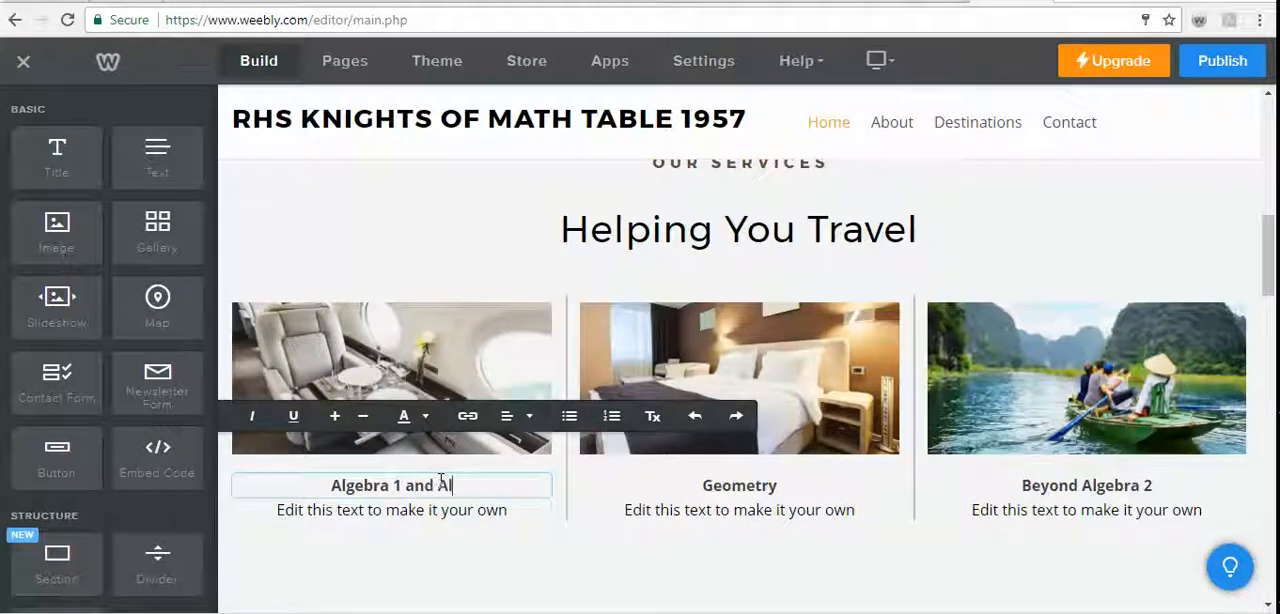
pyautogui.write('12')
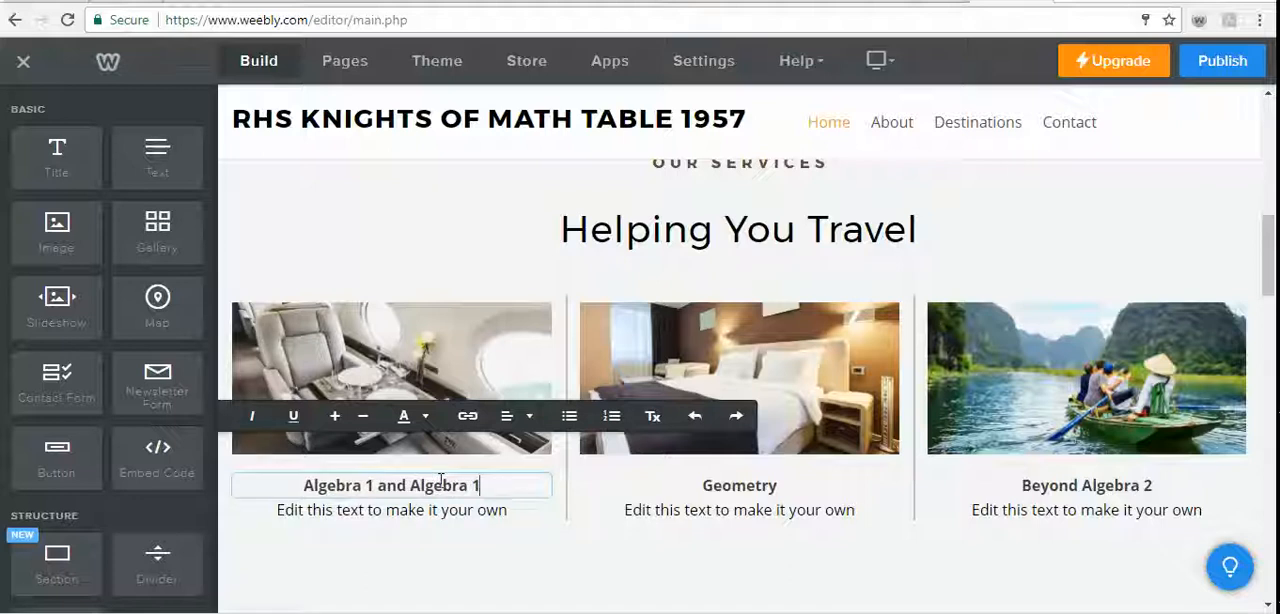
pyautogui.press('BackSpace')
pyautogui.press('BackSpace')
pyautogui.write('2')
pyautogui.click(492, 578)
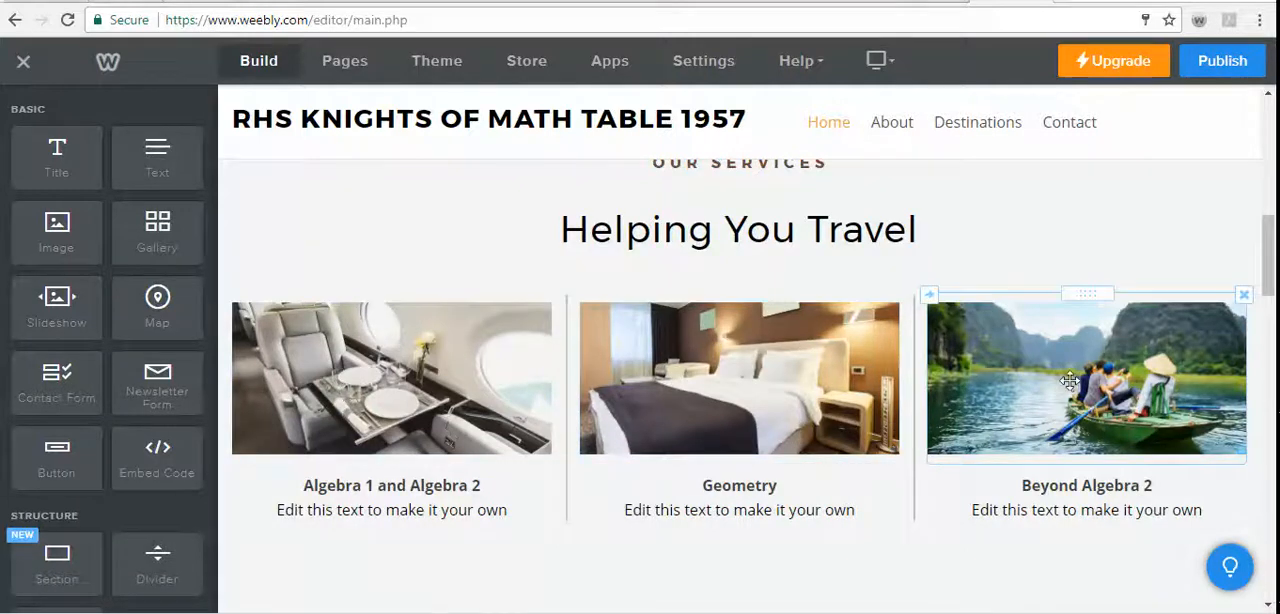
# - Rename the Destinations page to "Resources" in its page settings
pyautogui.scroll(10, 1069, 381)
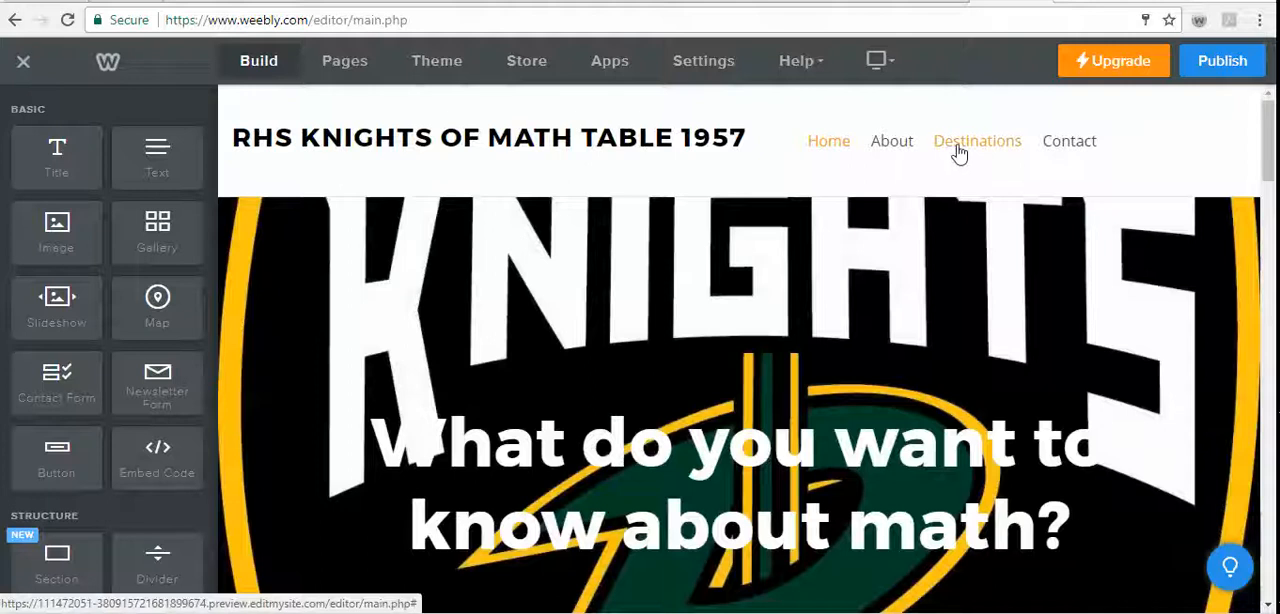
pyautogui.click(958, 148)
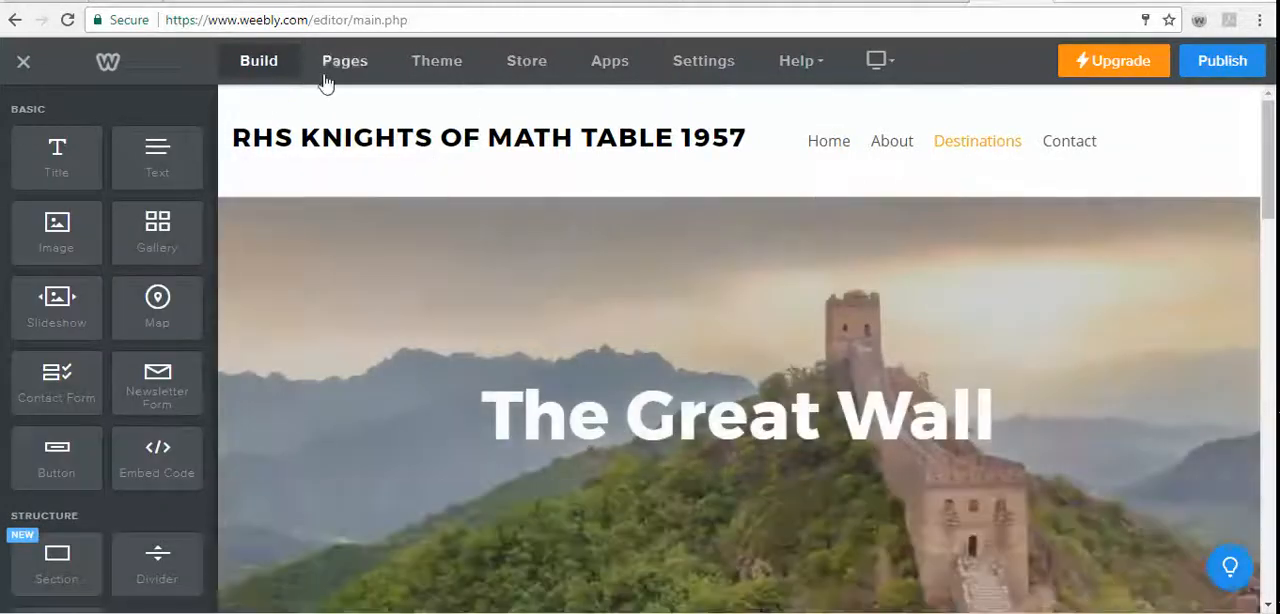
pyautogui.click(330, 75)
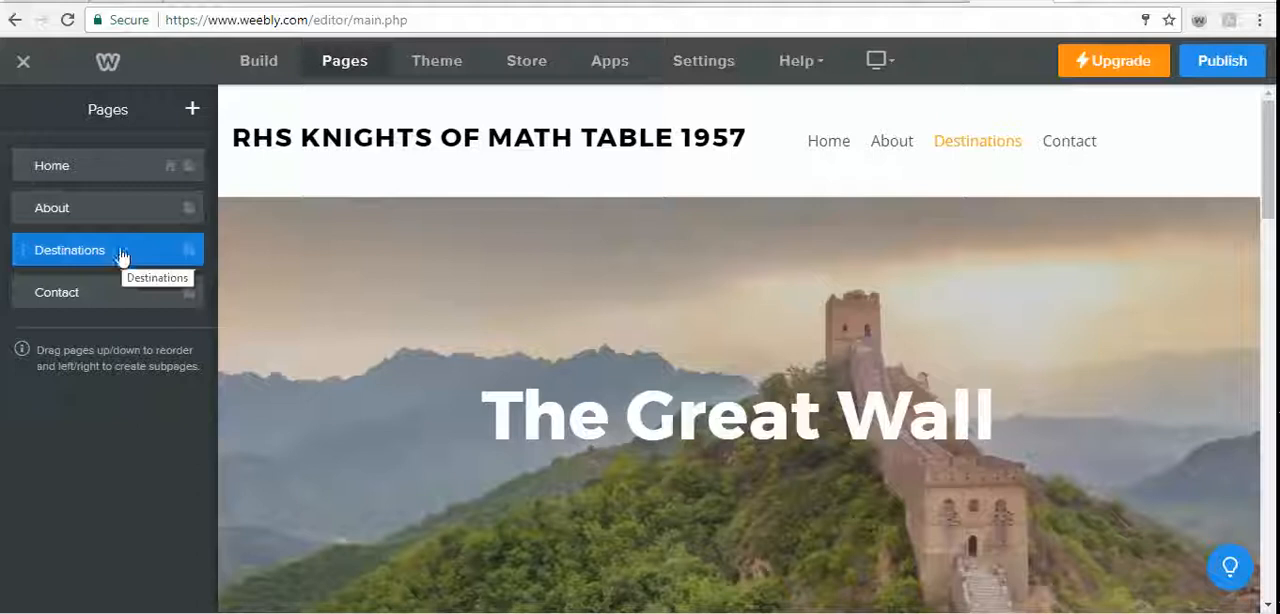
pyautogui.click(189, 250)
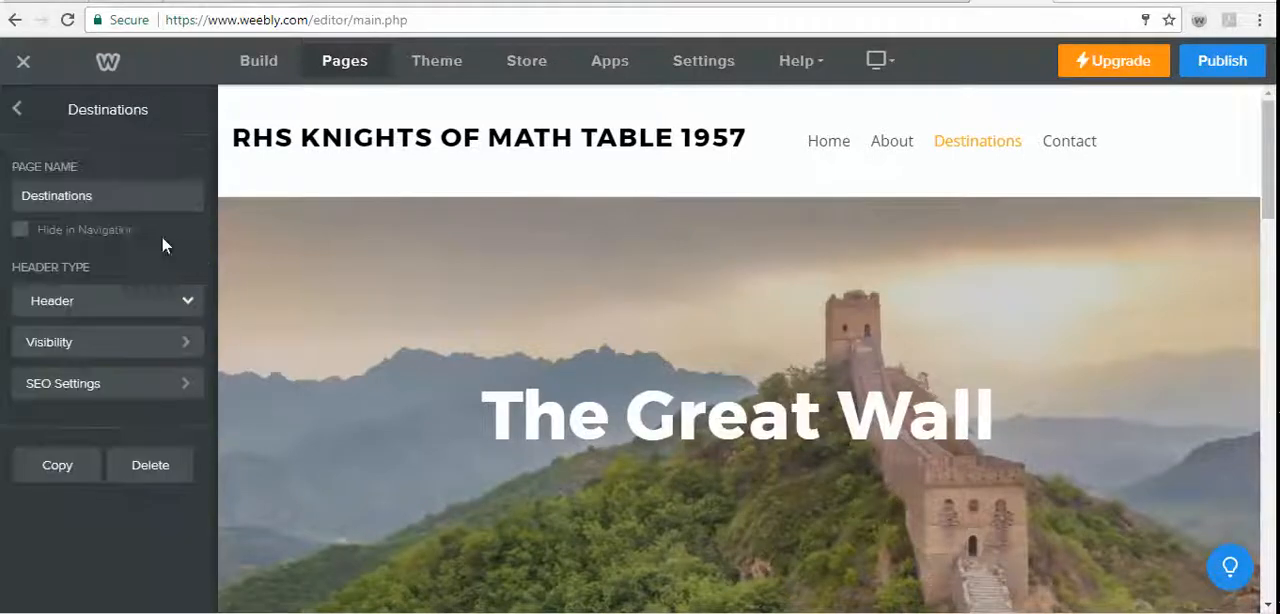
pyautogui.click(127, 200)
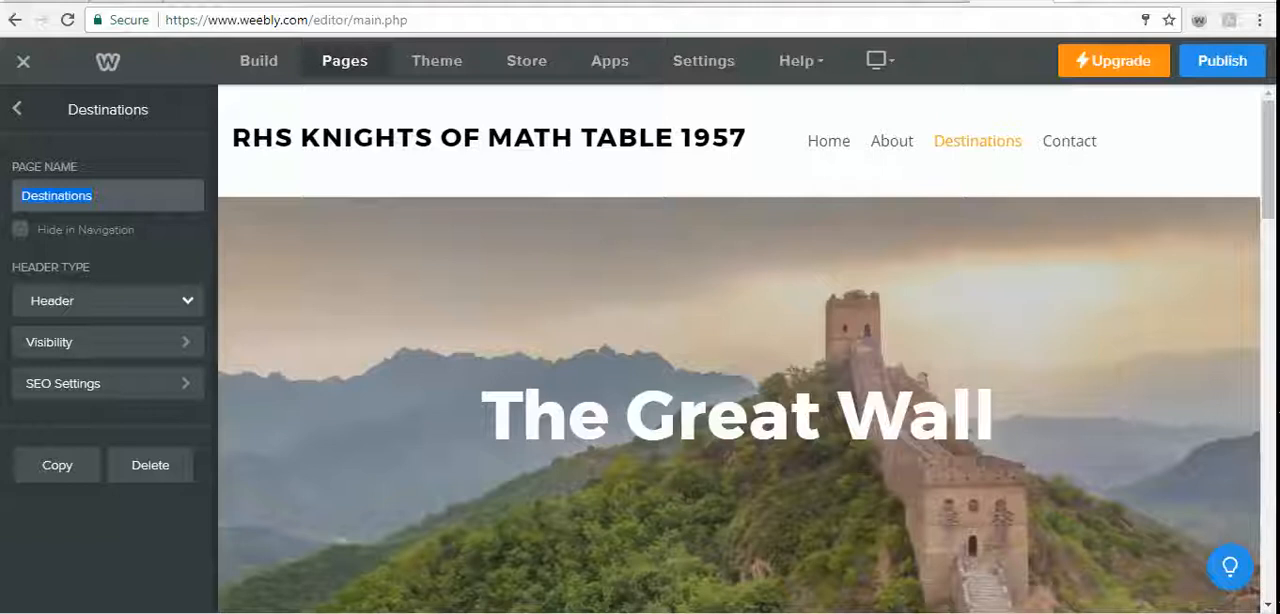
pyautogui.write('Resources')
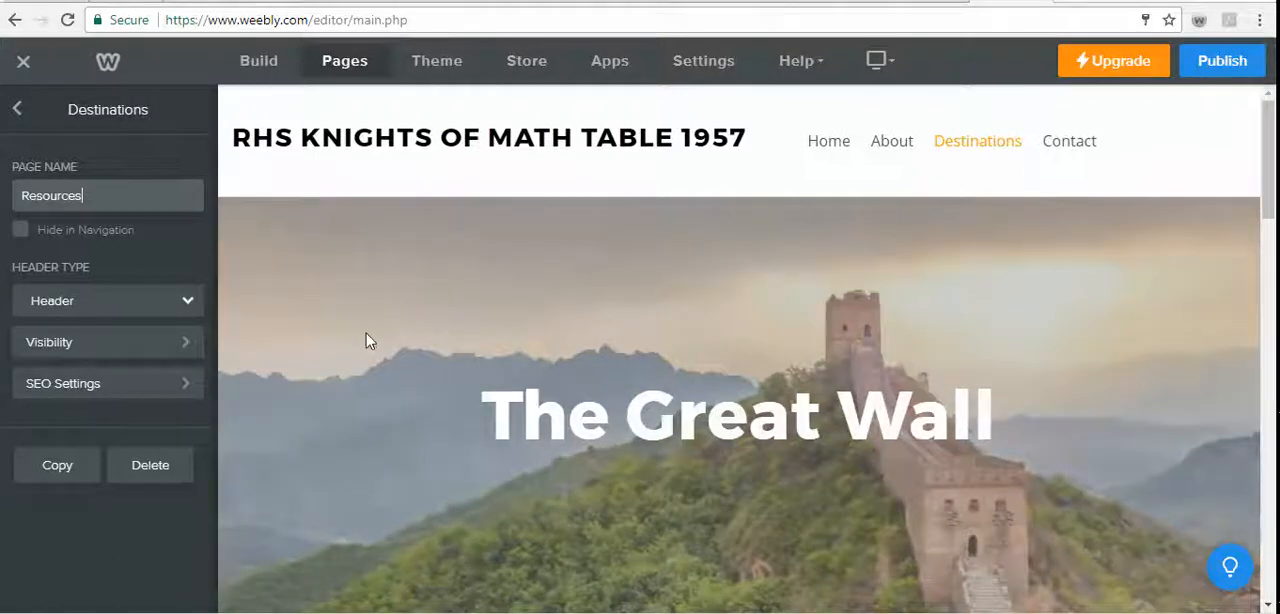
# - Publish the website using the free Weebly subdomain "knightsofmathtable1957"
pyautogui.scroll(-5, 366, 340)
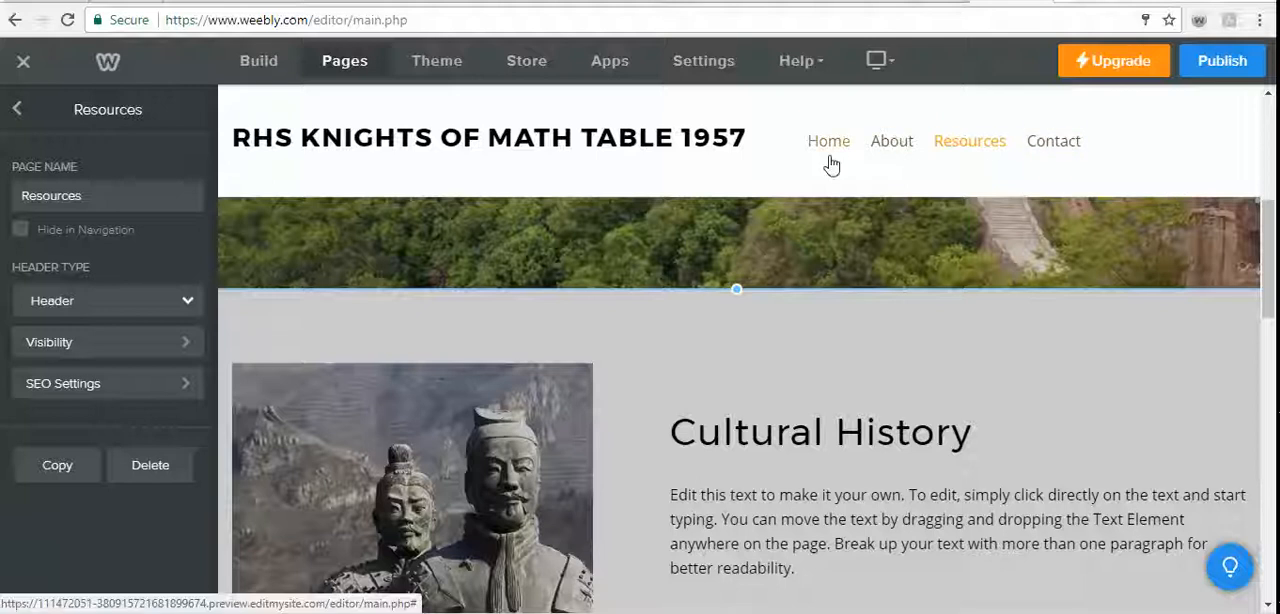
pyautogui.scroll(-2, 1074, 400)
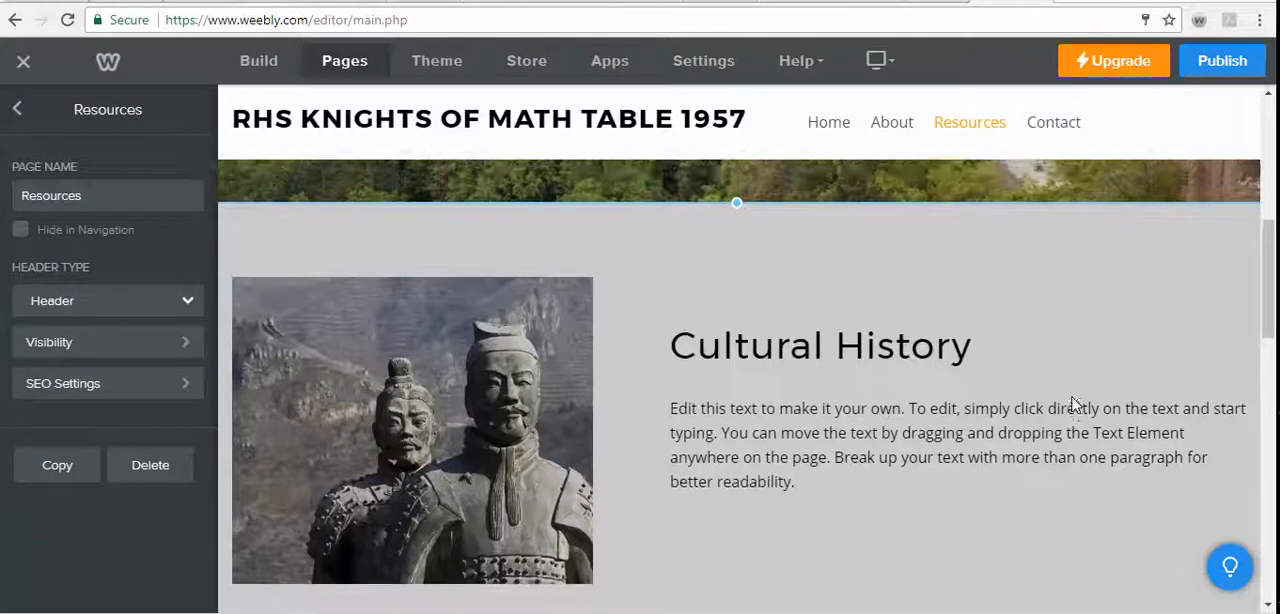
pyautogui.scroll(5, 1074, 400)
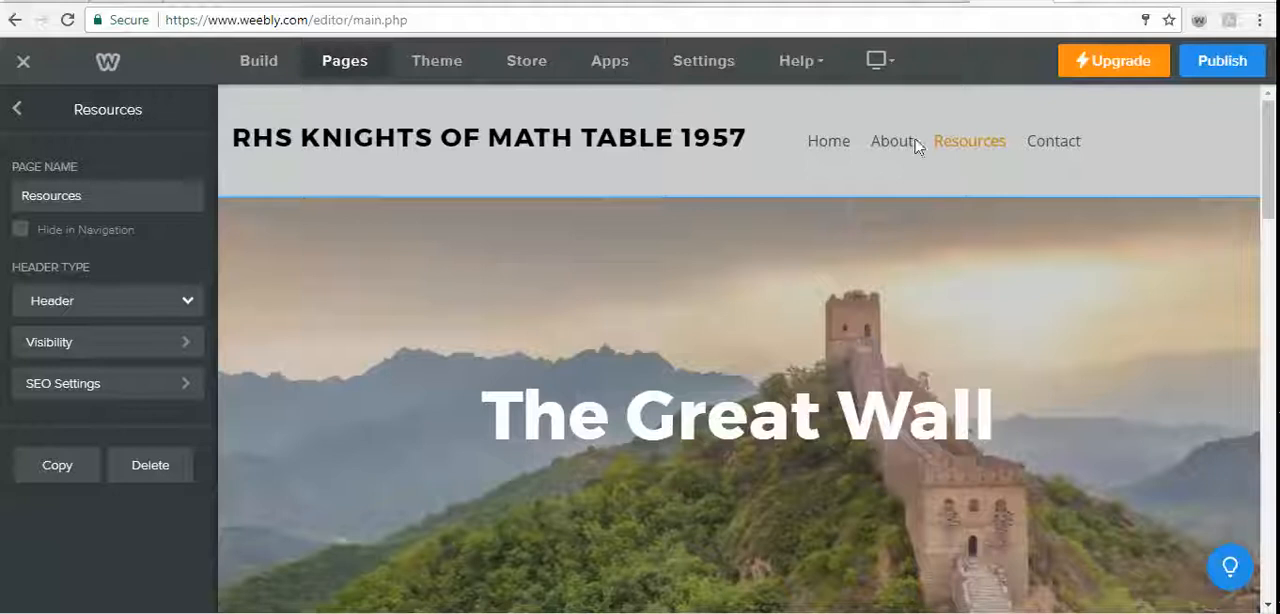
pyautogui.click(1223, 62)
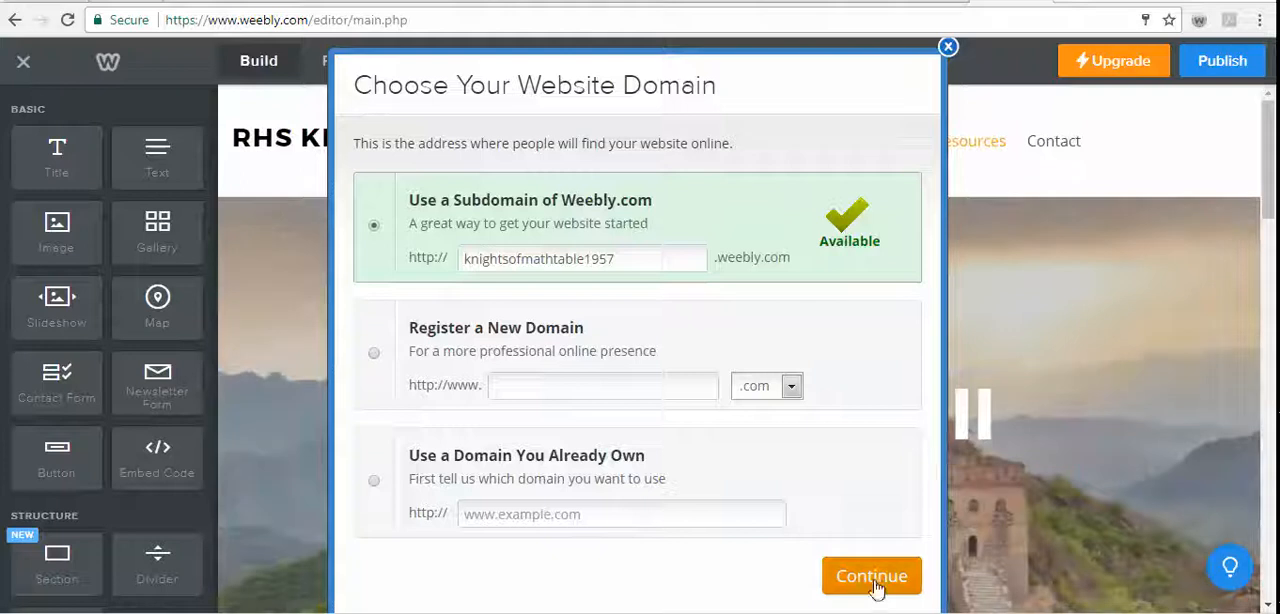
pyautogui.click(874, 580)
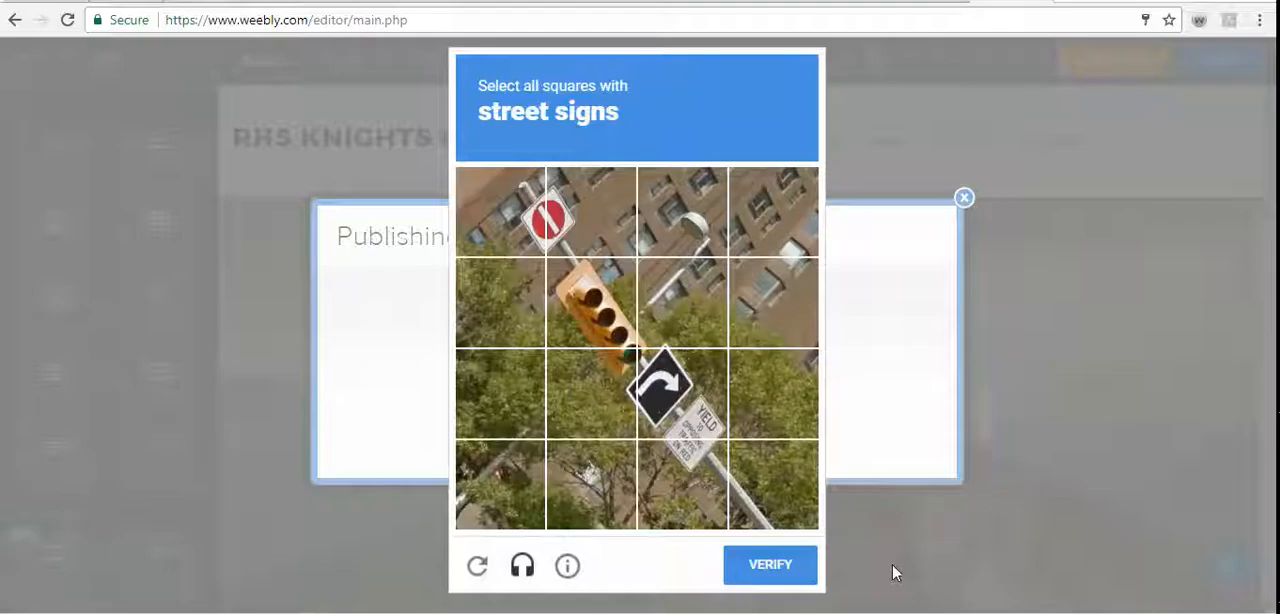
# - Complete the image verification for street signs to finish publishing, and dismiss the publishing confirmation
pyautogui.click(498, 232)
pyautogui.click(590, 220)
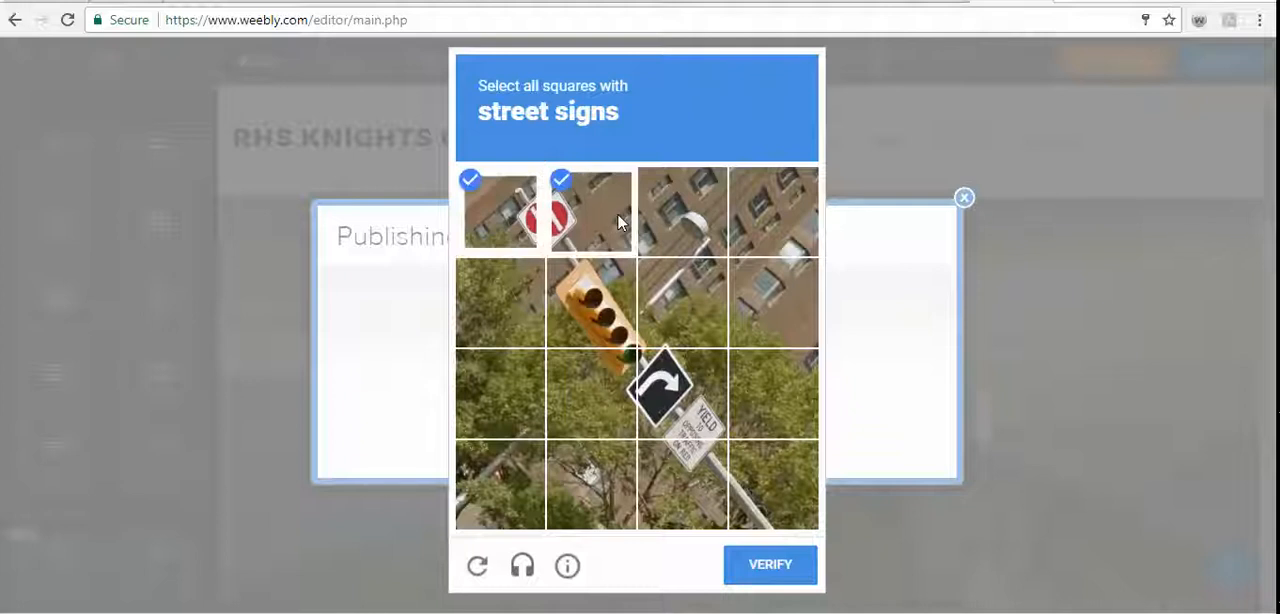
pyautogui.click(708, 393)
pyautogui.click(684, 300)
pyautogui.click(612, 415)
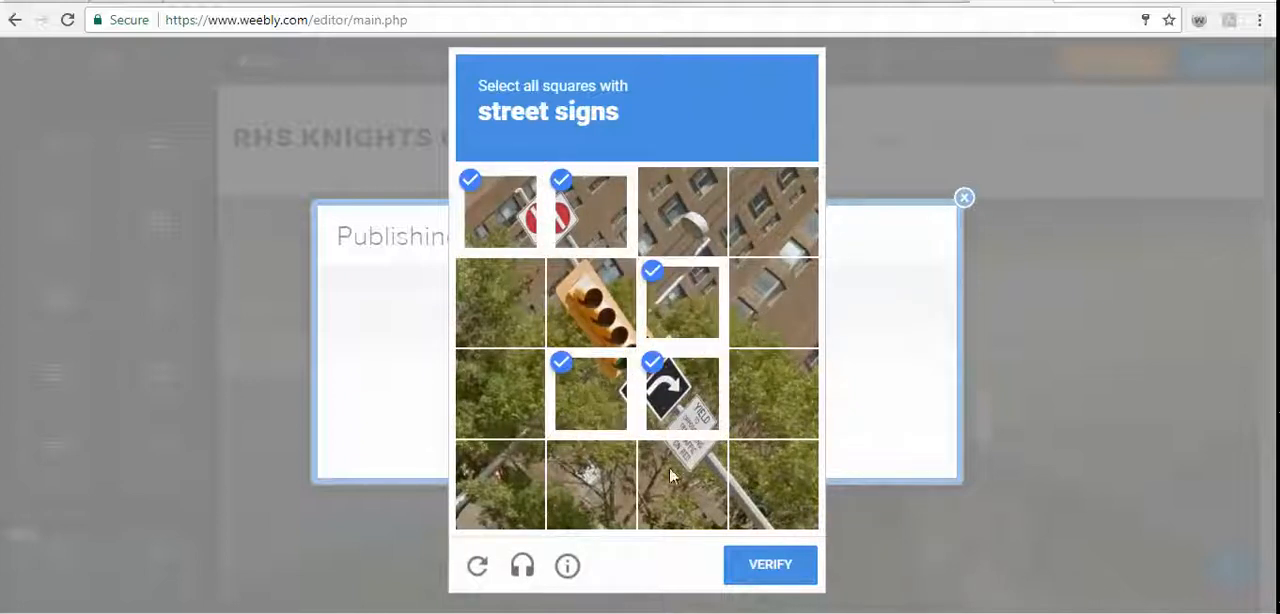
pyautogui.click(681, 476)
pyautogui.click(757, 563)
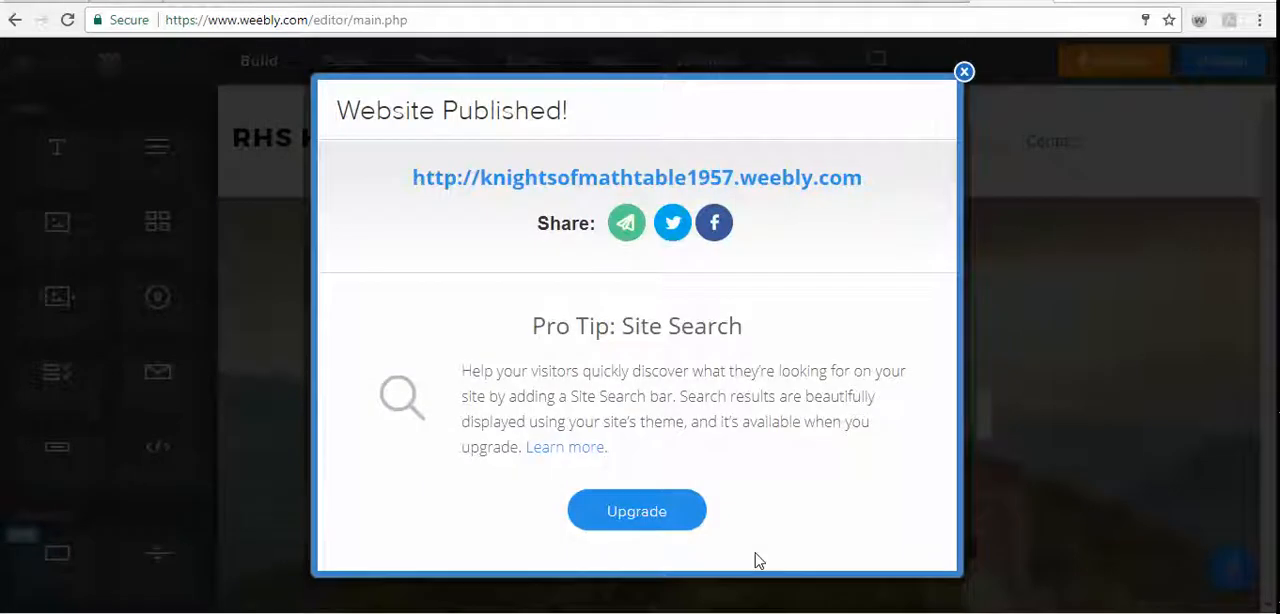
pyautogui.click(963, 72)
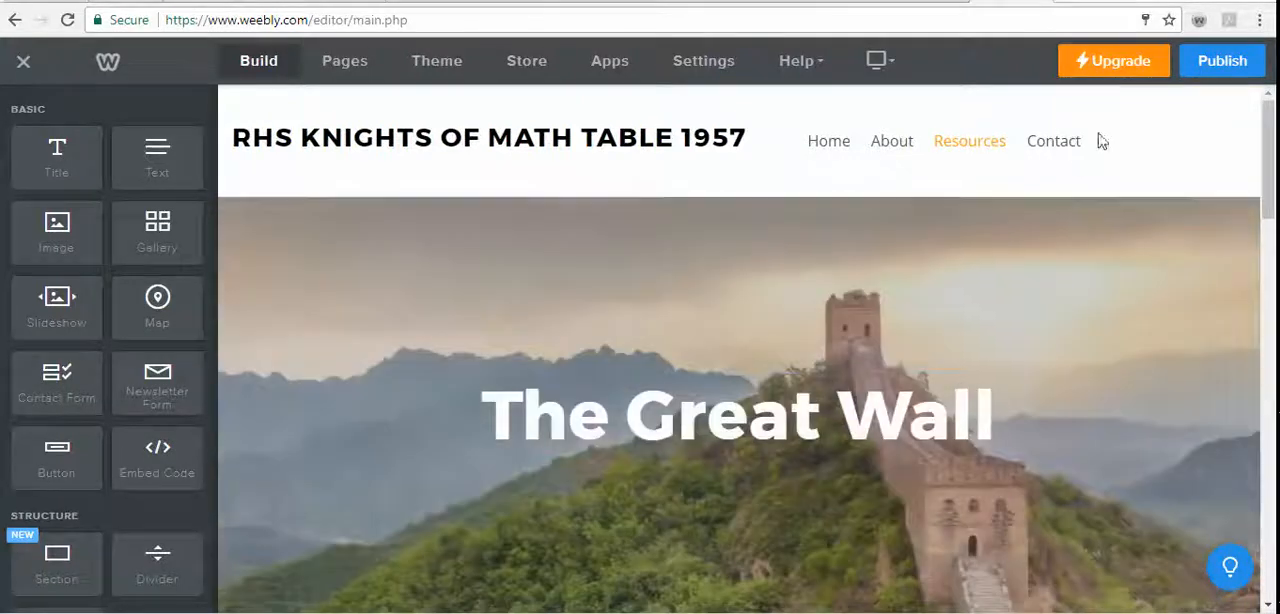
# - Review the Contact page and the Home page's banner, services captions and destinations section
pyautogui.click(1075, 152)
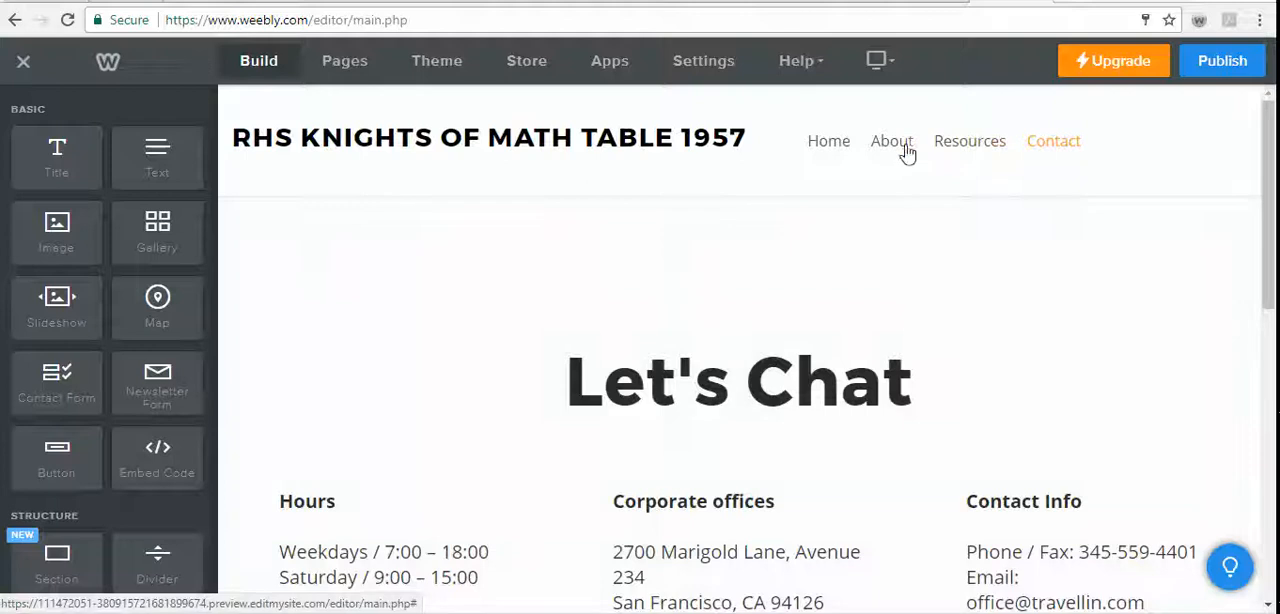
pyautogui.click(846, 150)
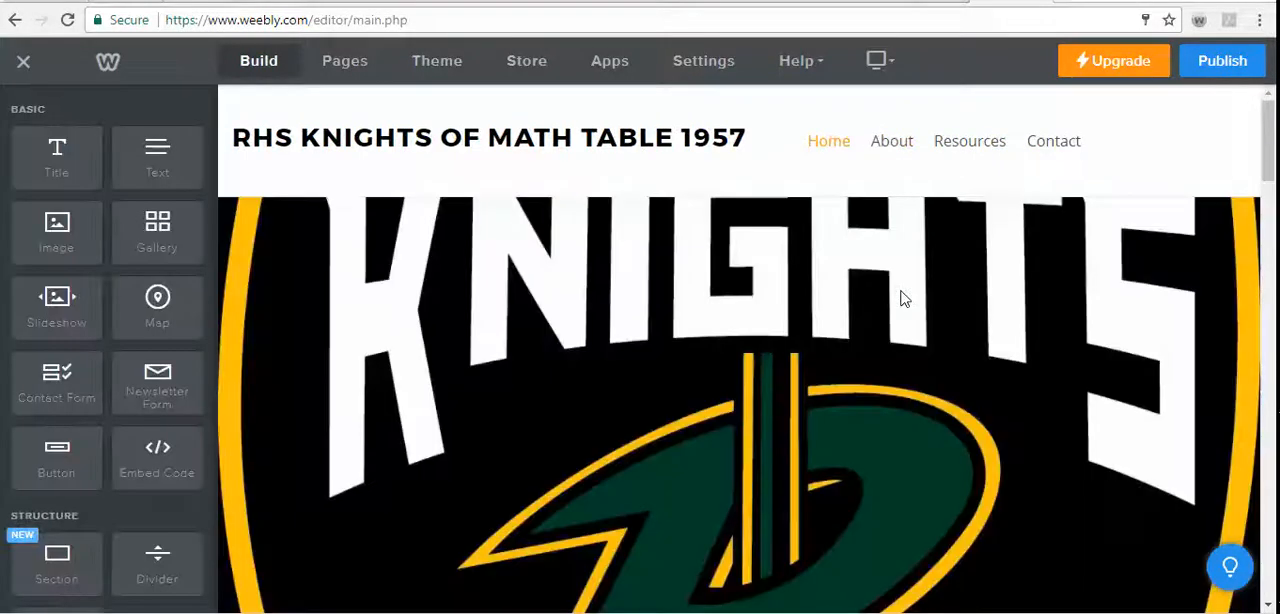
pyautogui.scroll(-7, 1120, 370)
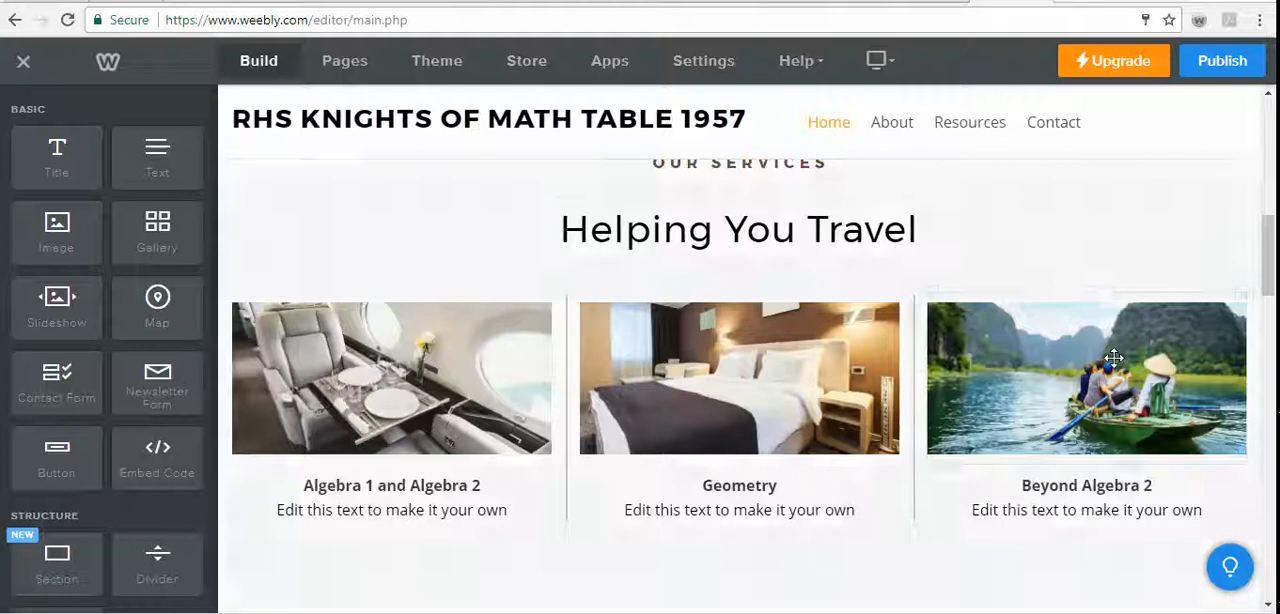
pyautogui.scroll(3, 1114, 358)
pyautogui.scroll(3, 1114, 358)
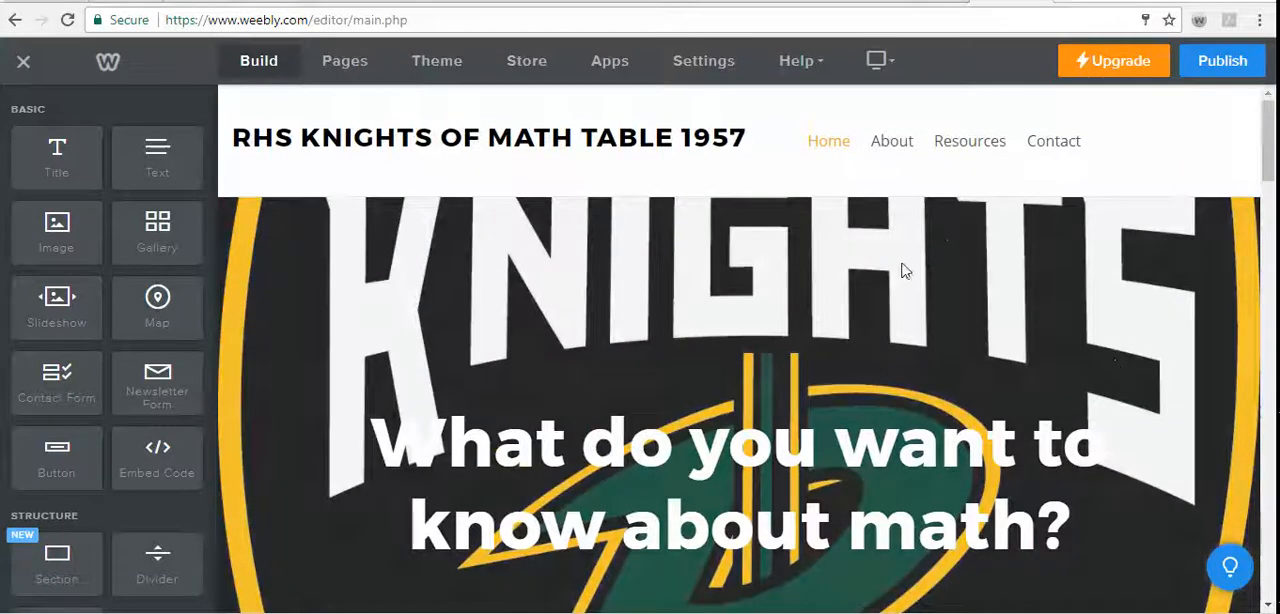
pyautogui.scroll(-2, 903, 271)
pyautogui.scroll(-5, 906, 283)
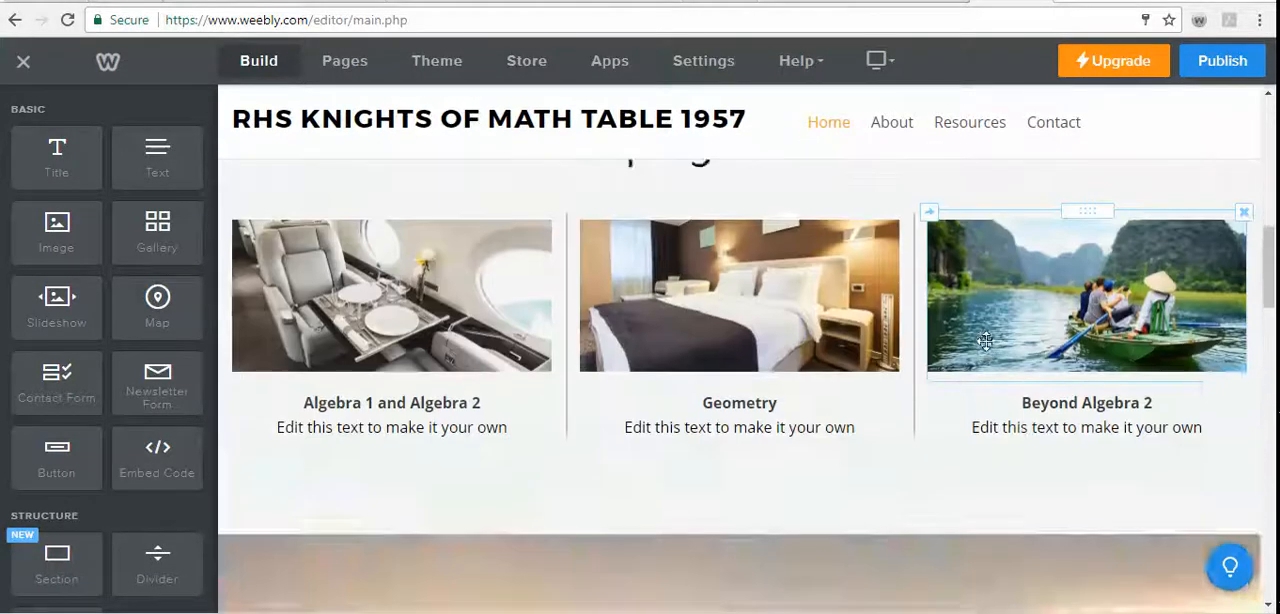
pyautogui.scroll(3, 960, 345)
pyautogui.scroll(1, 994, 341)
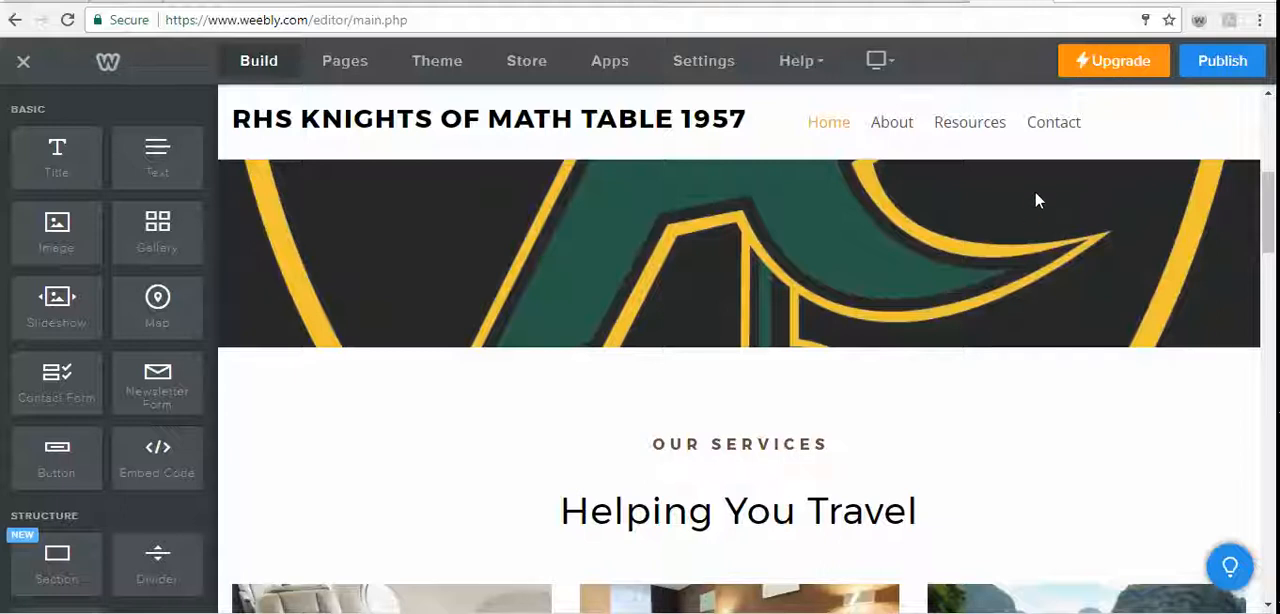
pyautogui.scroll(-5, 1048, 405)
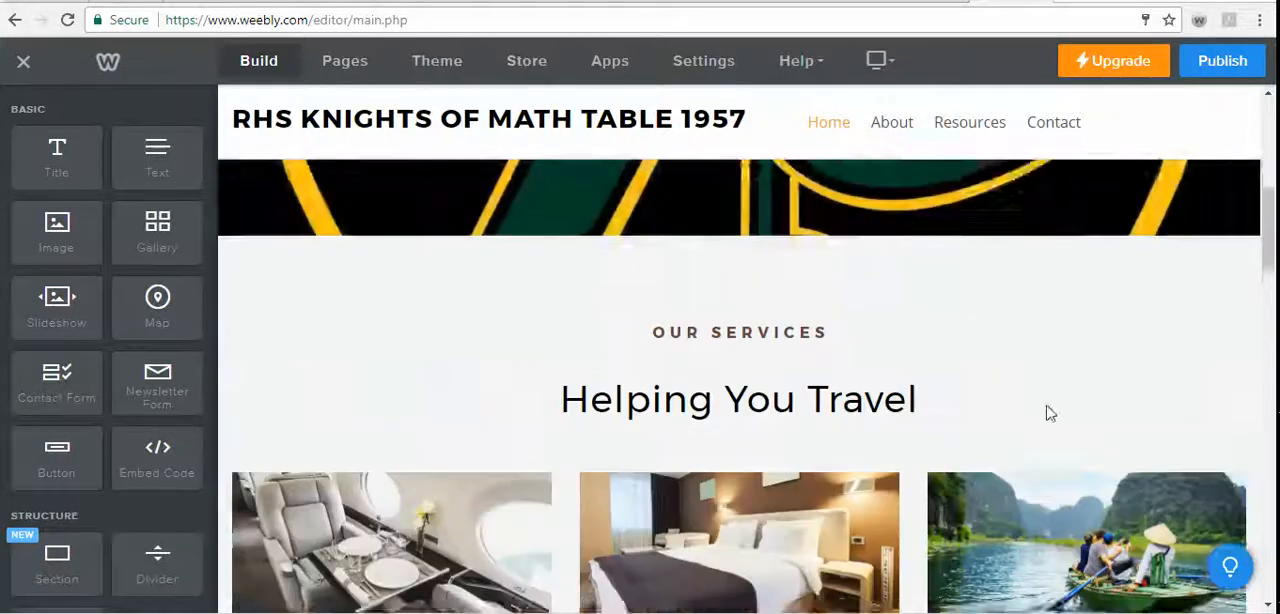
pyautogui.scroll(-2, 890, 411)
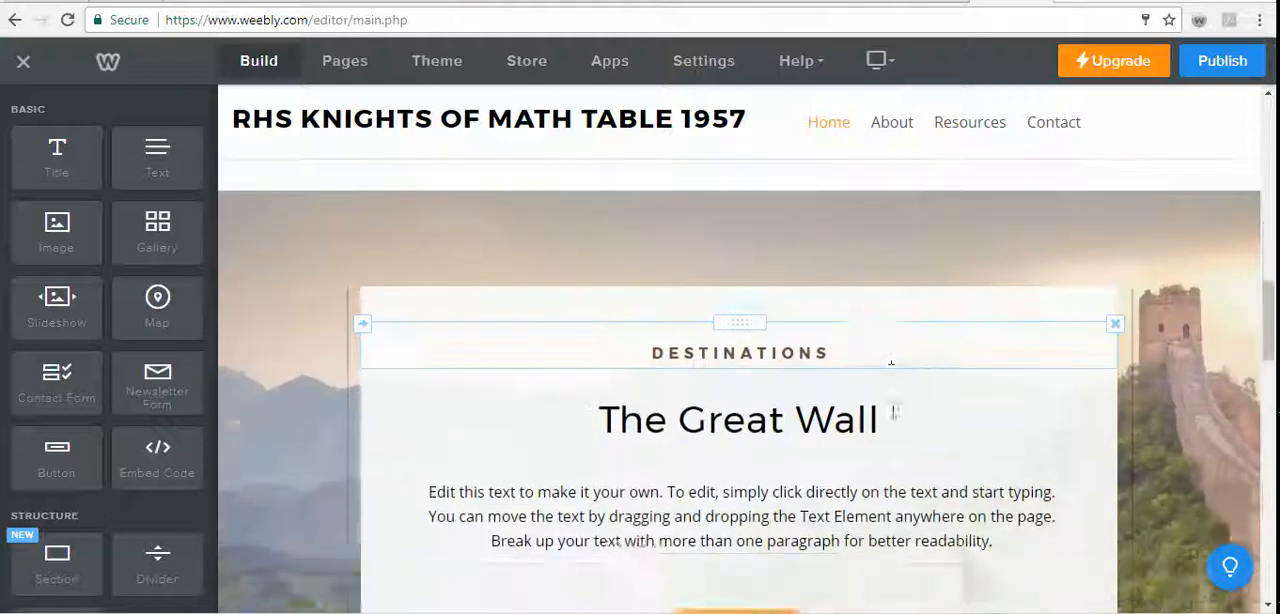
pyautogui.scroll(3, 906, 423)
pyautogui.scroll(5, 906, 423)
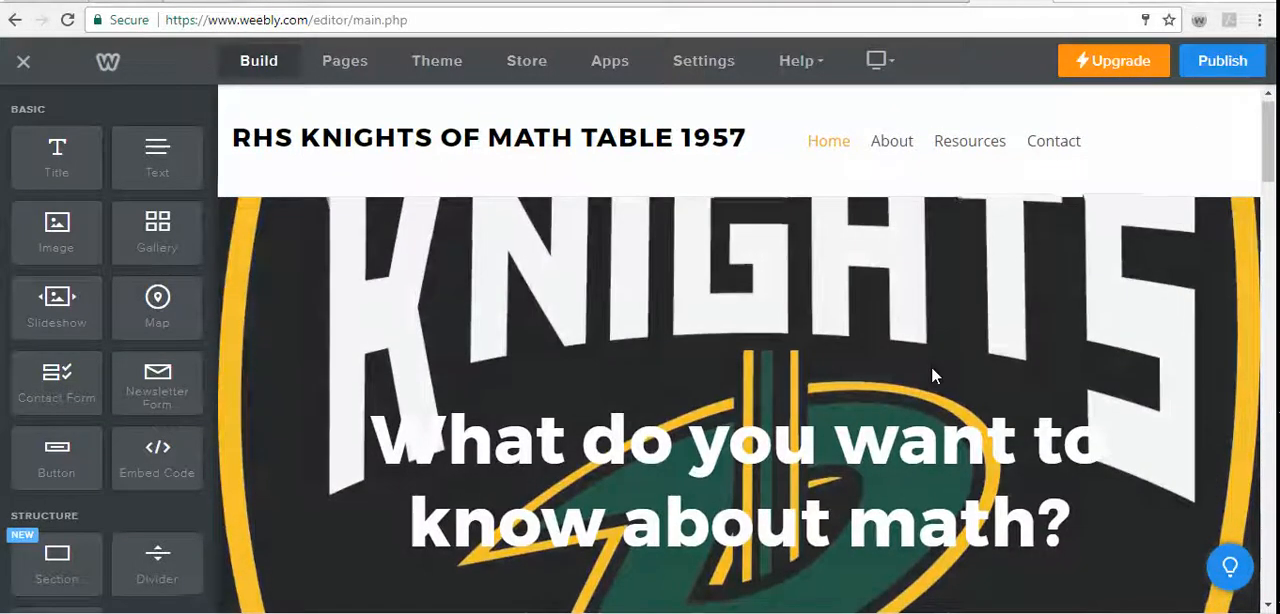
pyautogui.scroll(-1, 931, 370)
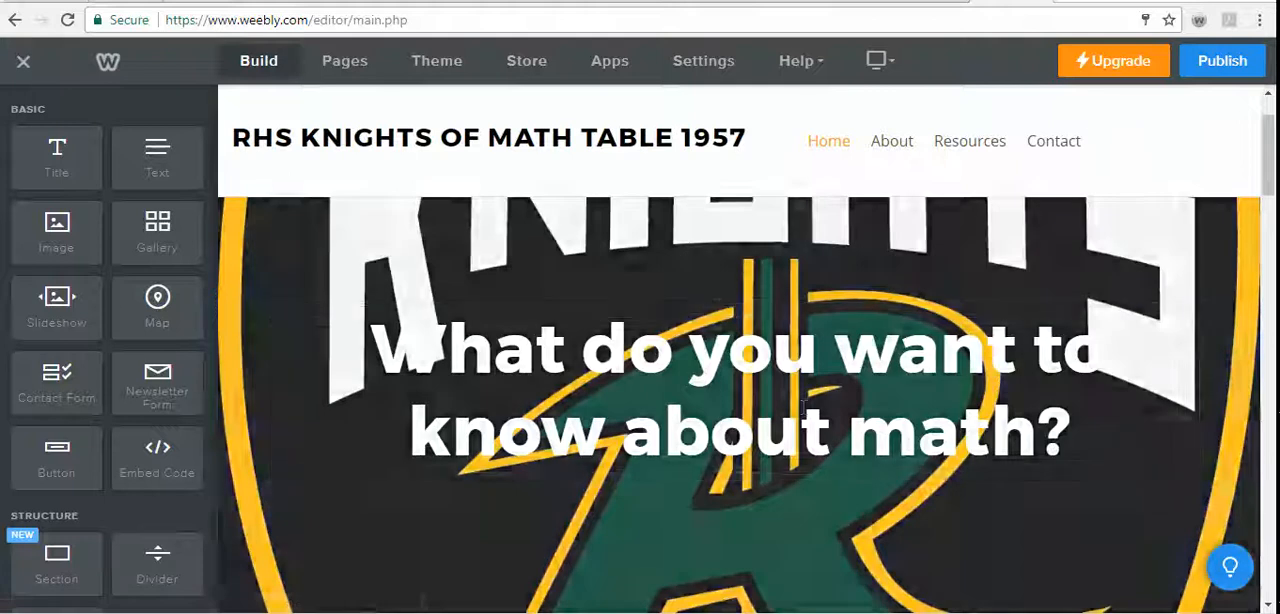
pyautogui.scroll(-2, 879, 551)
pyautogui.scroll(-2, 879, 551)
pyautogui.scroll(4, 877, 540)
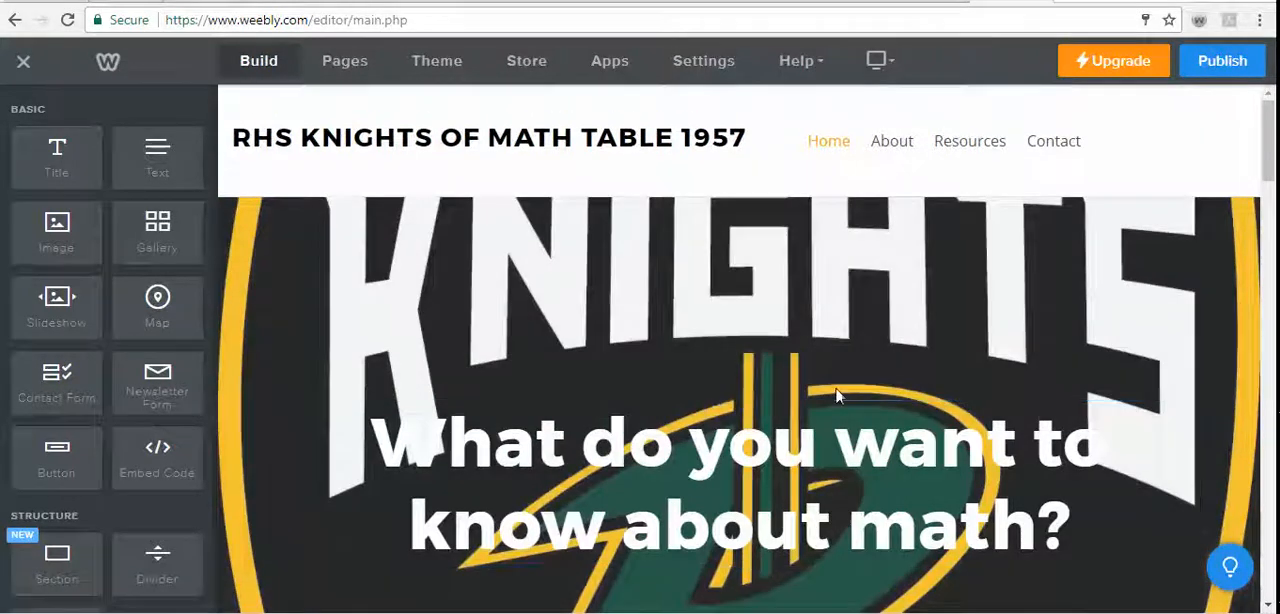
pyautogui.scroll(-2, 1017, 349)
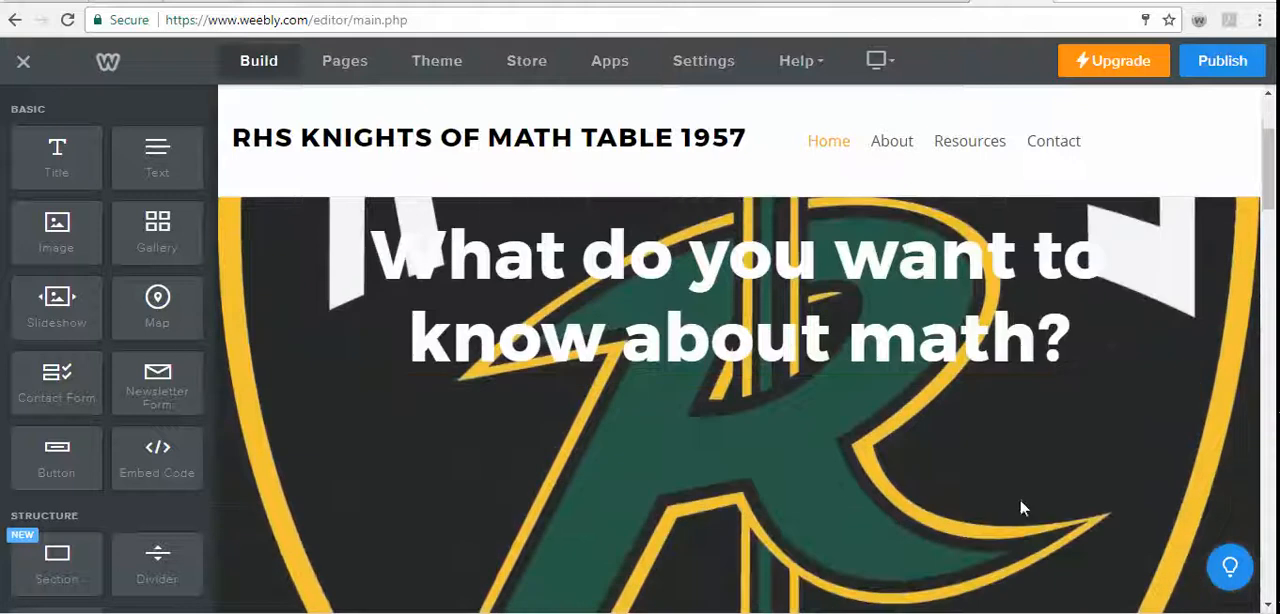
pyautogui.scroll(2, 913, 435)
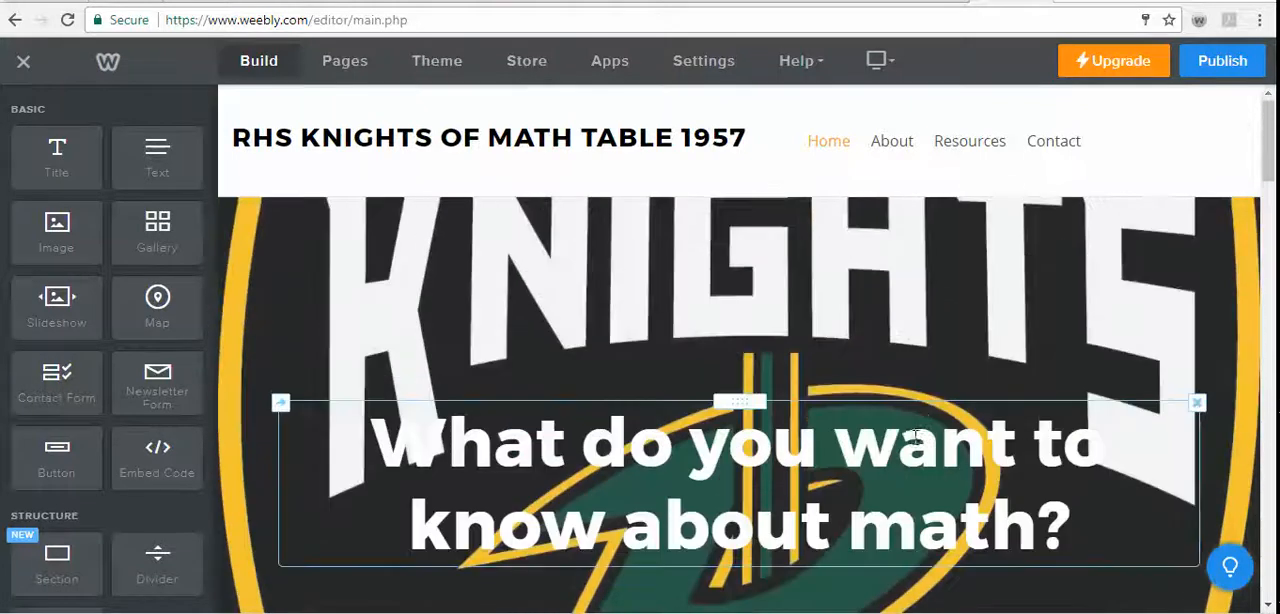